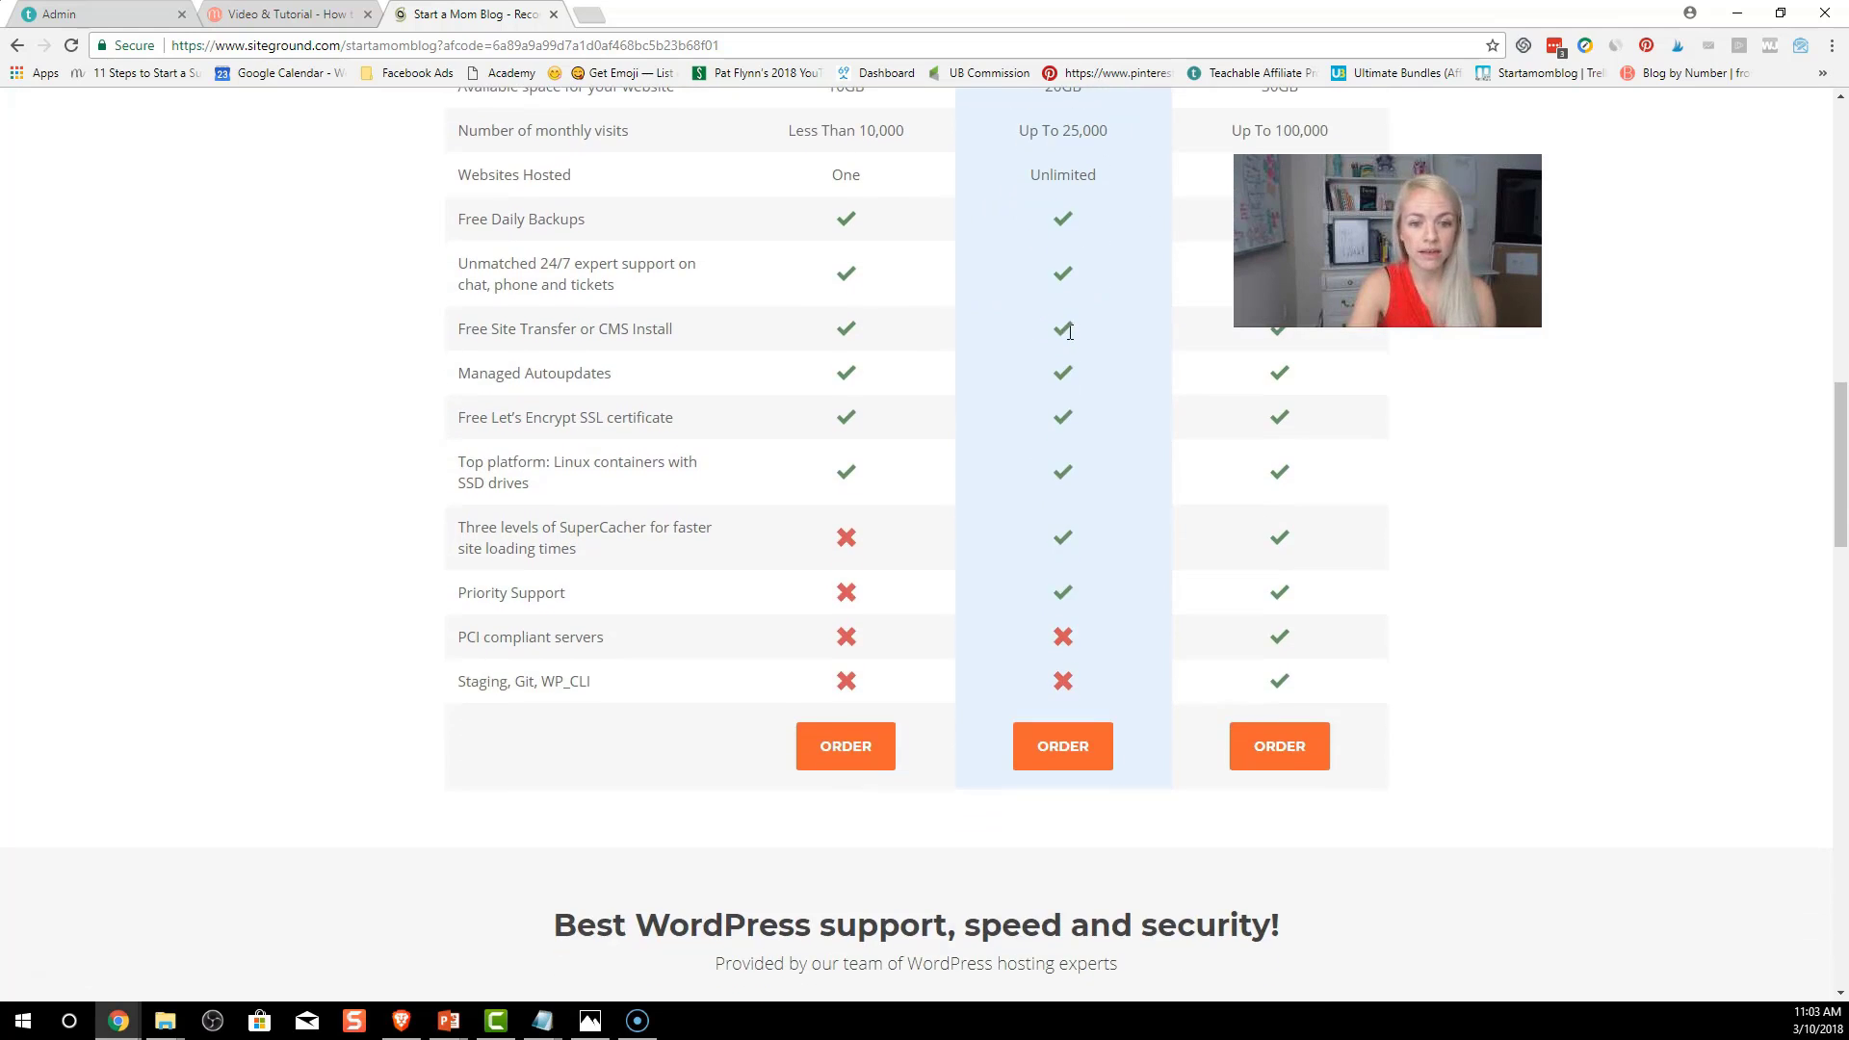
pyautogui.scroll(-1, 1074, 693)
# Start a GrowBig order and check happymom.com, which turns out to be unavailable
pyautogui.click(1078, 653)
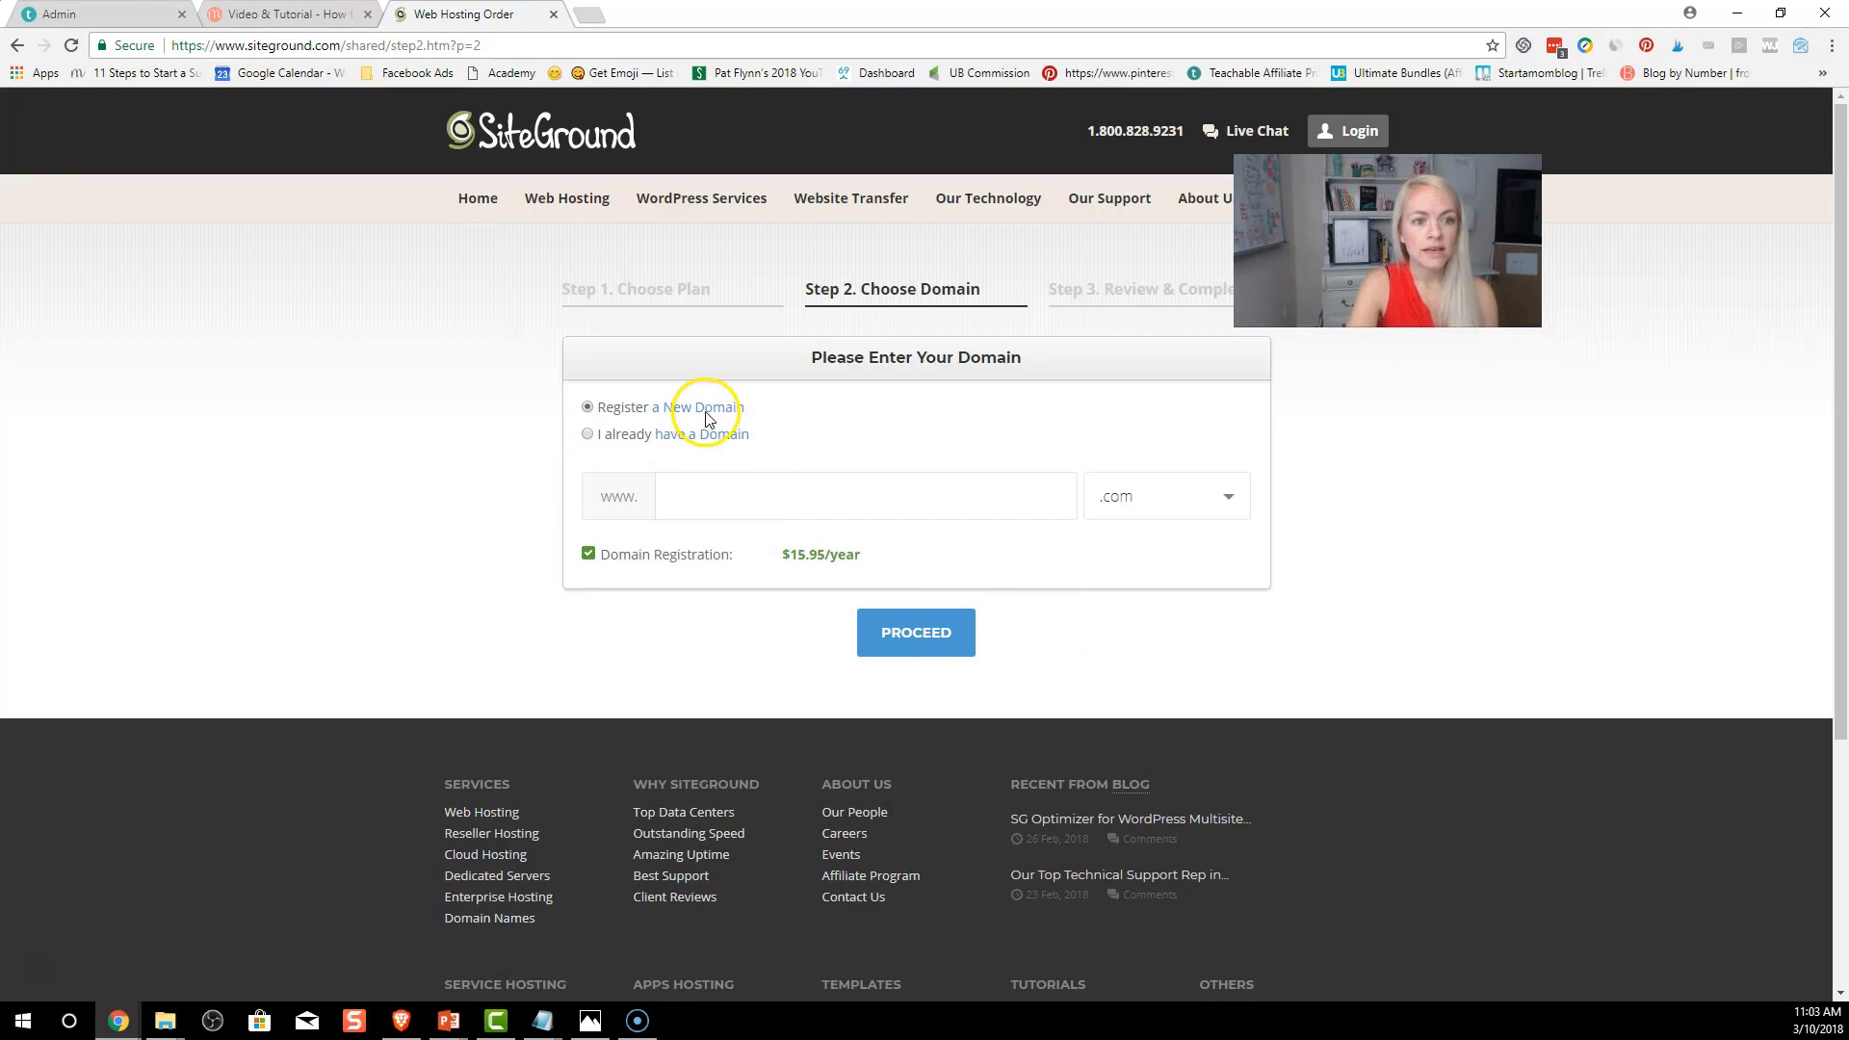
pyautogui.click(737, 495)
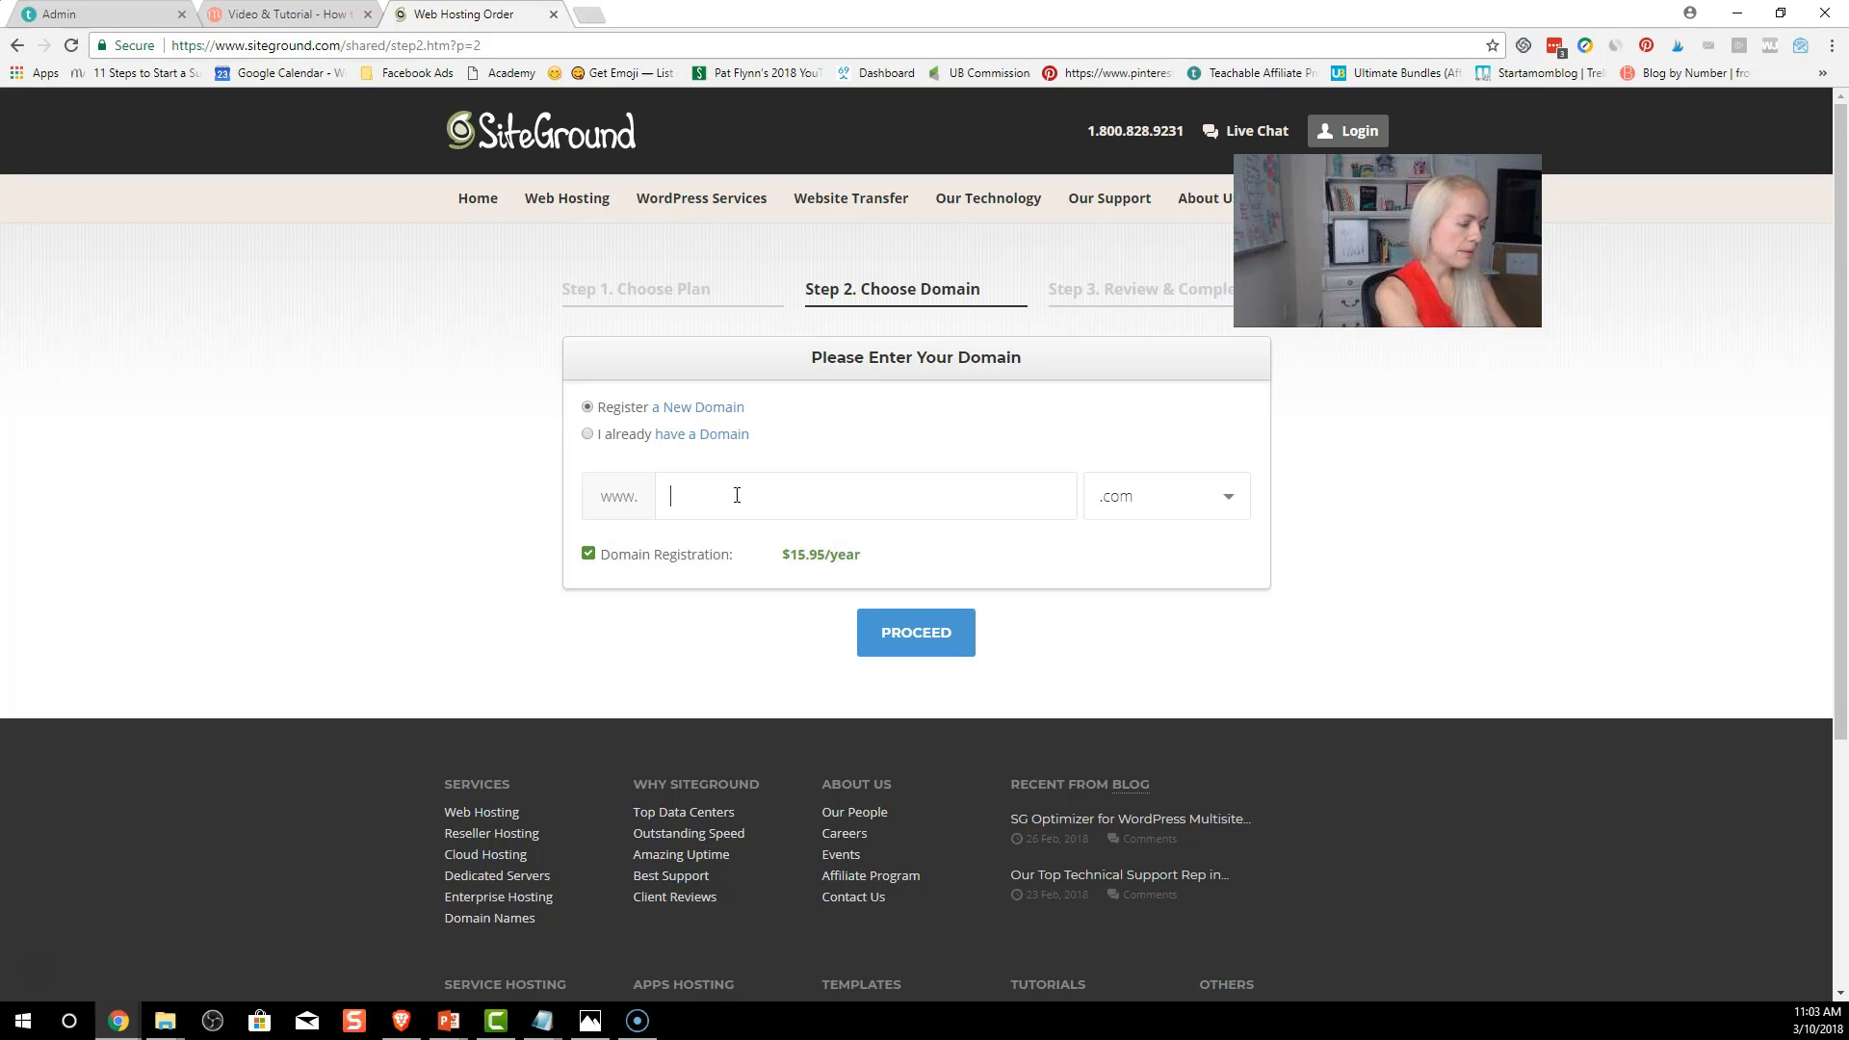
pyautogui.write('happymom')
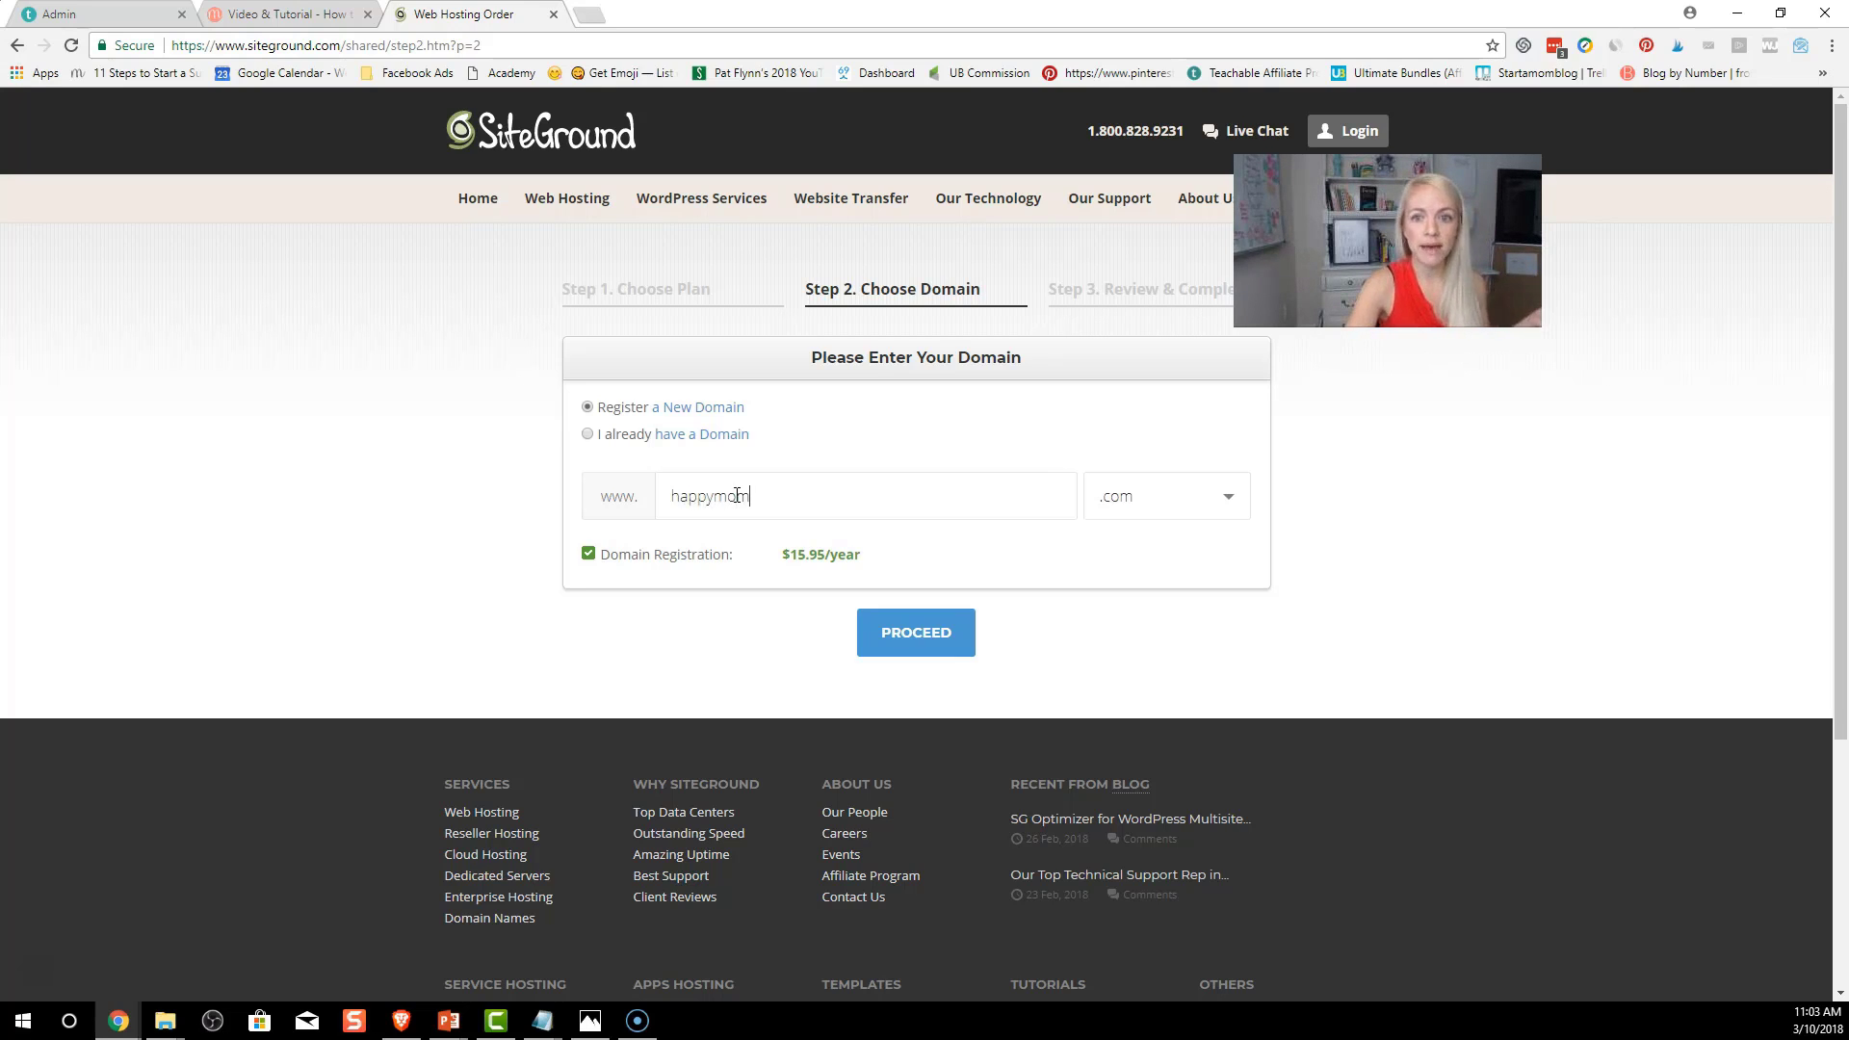
pyautogui.click(903, 639)
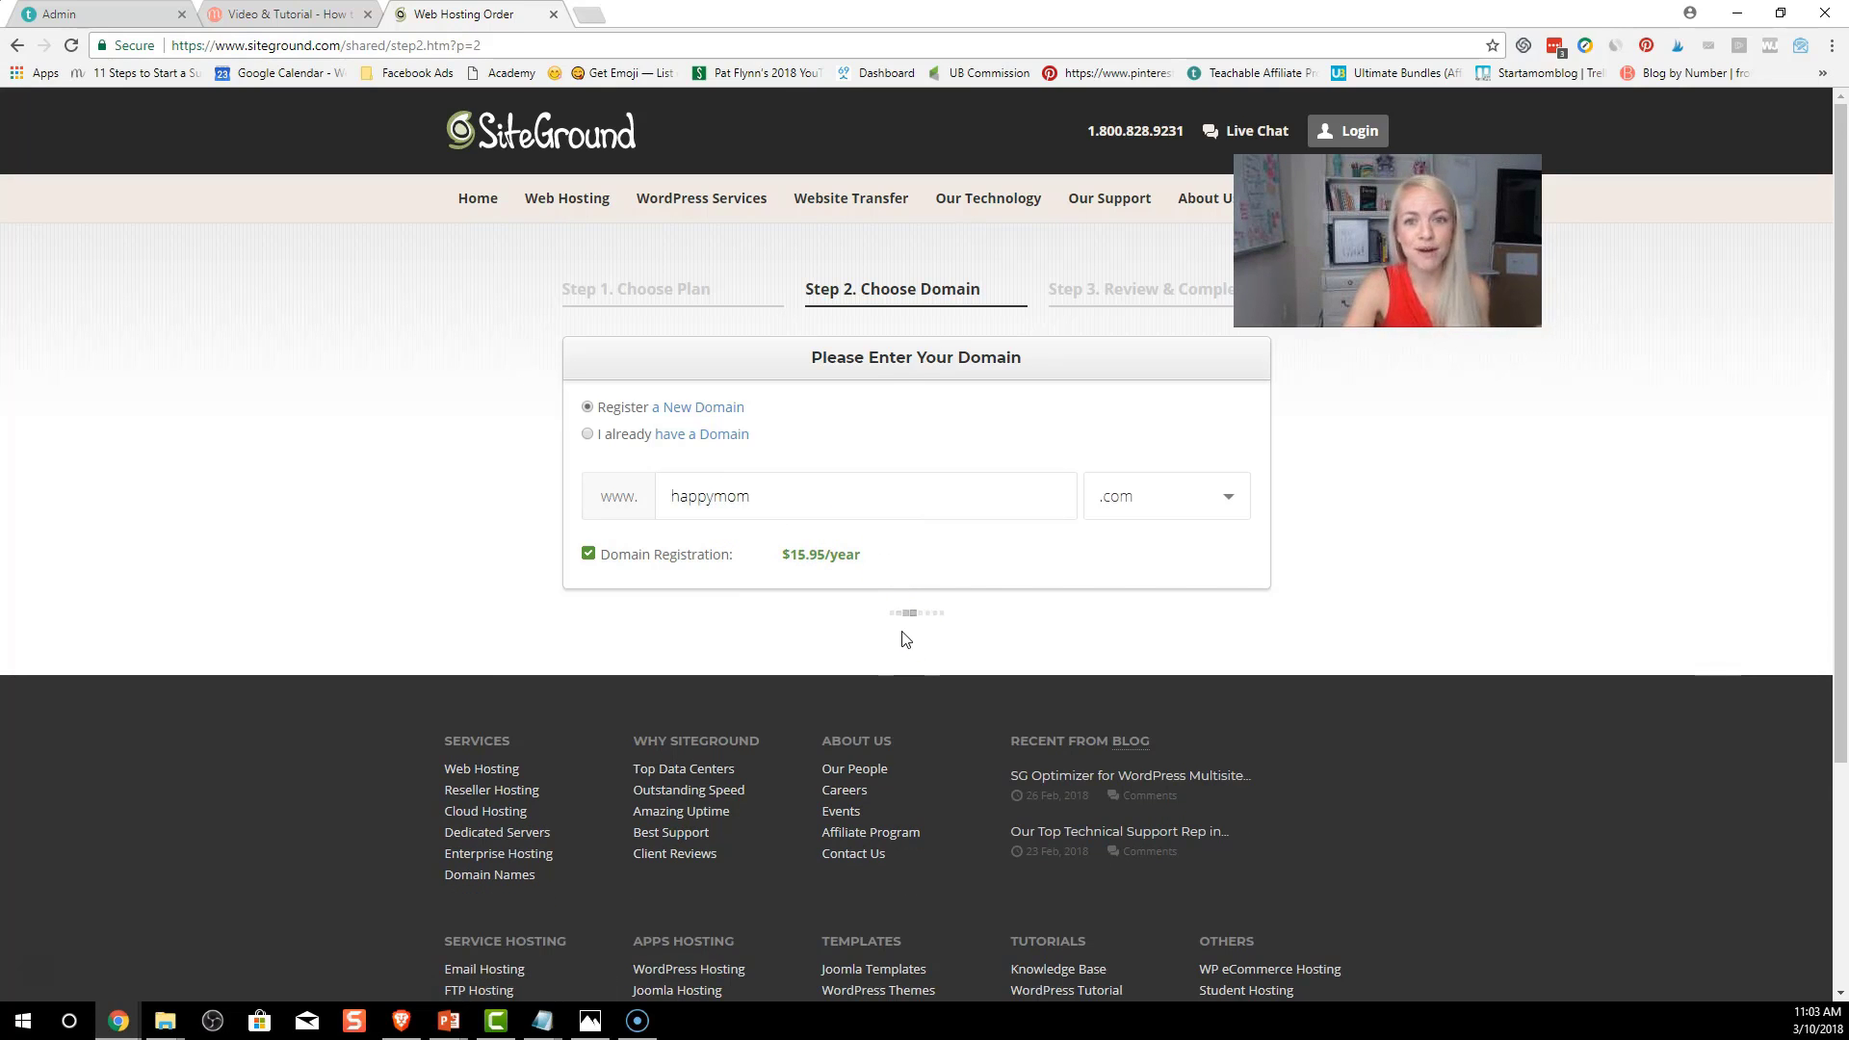
pyautogui.click(792, 497)
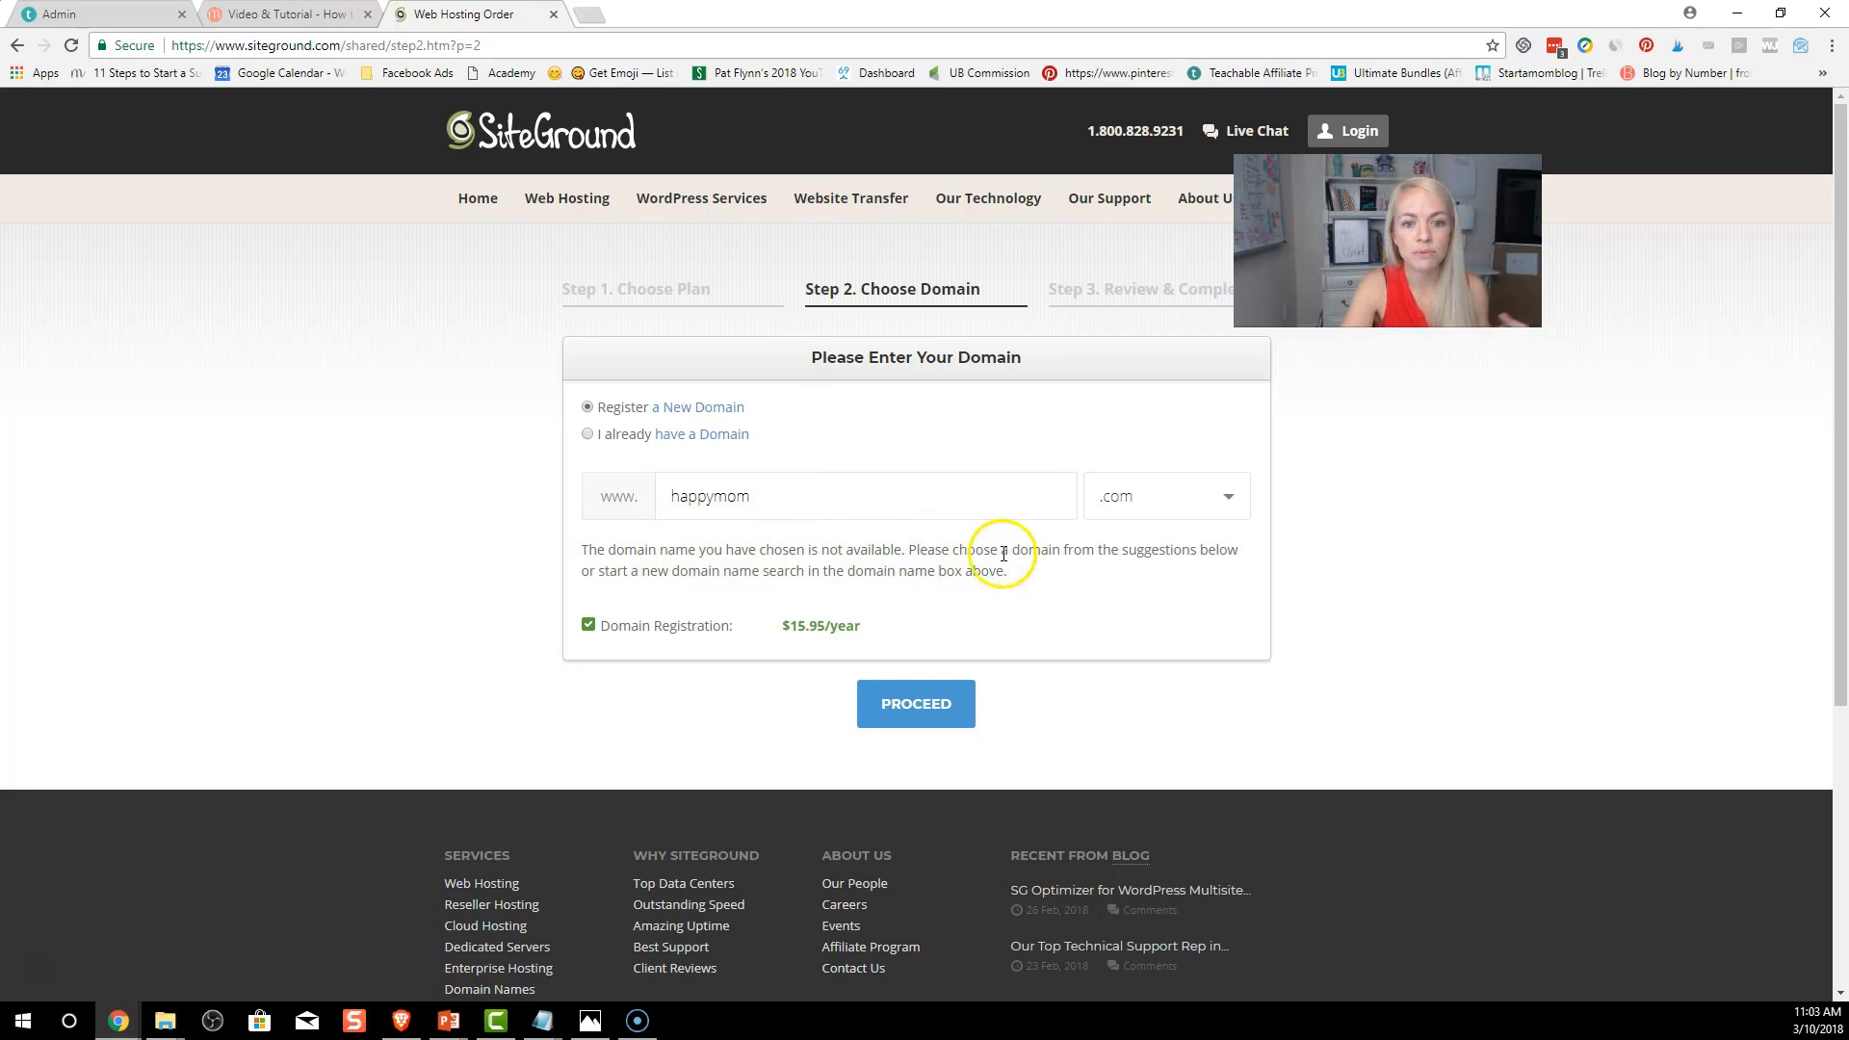
# Replace the domain with snackthennap.com and proceed to the order's review step
pyautogui.scroll(-1, 822, 590)
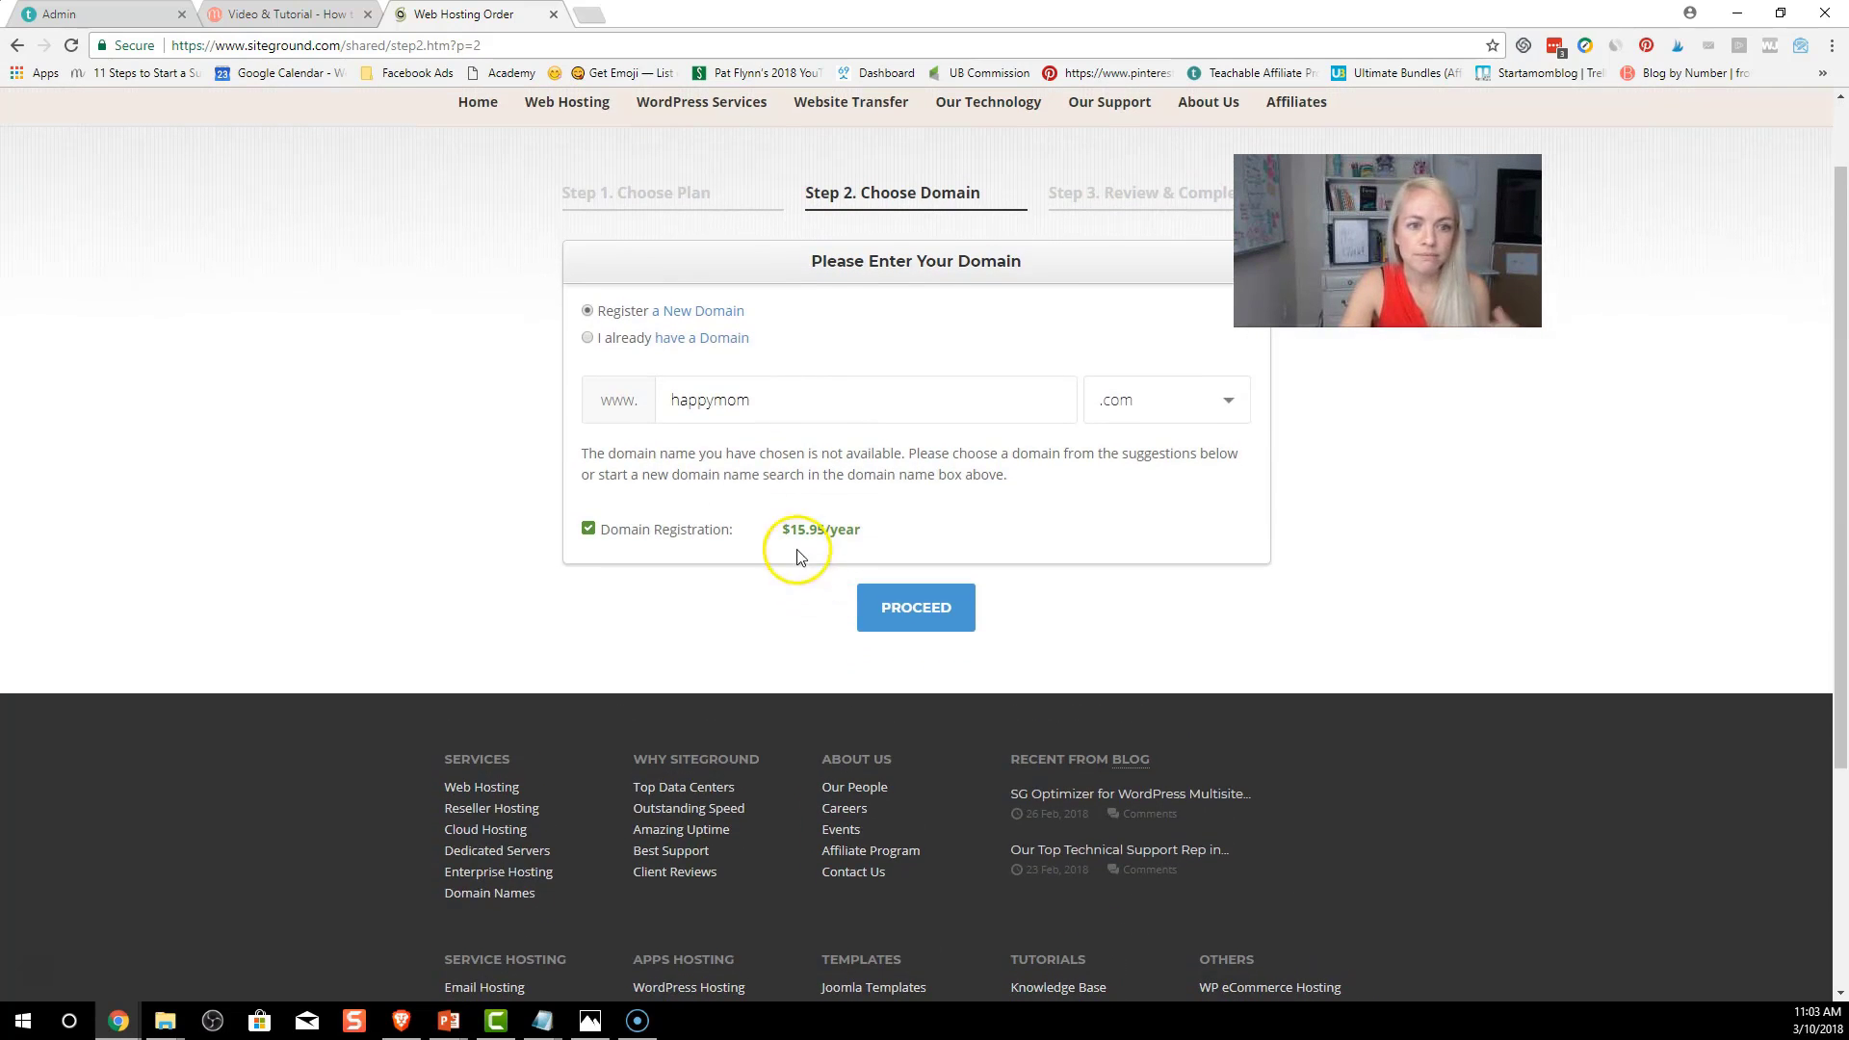
pyautogui.moveTo(795, 410); pyautogui.dragTo(664, 403)
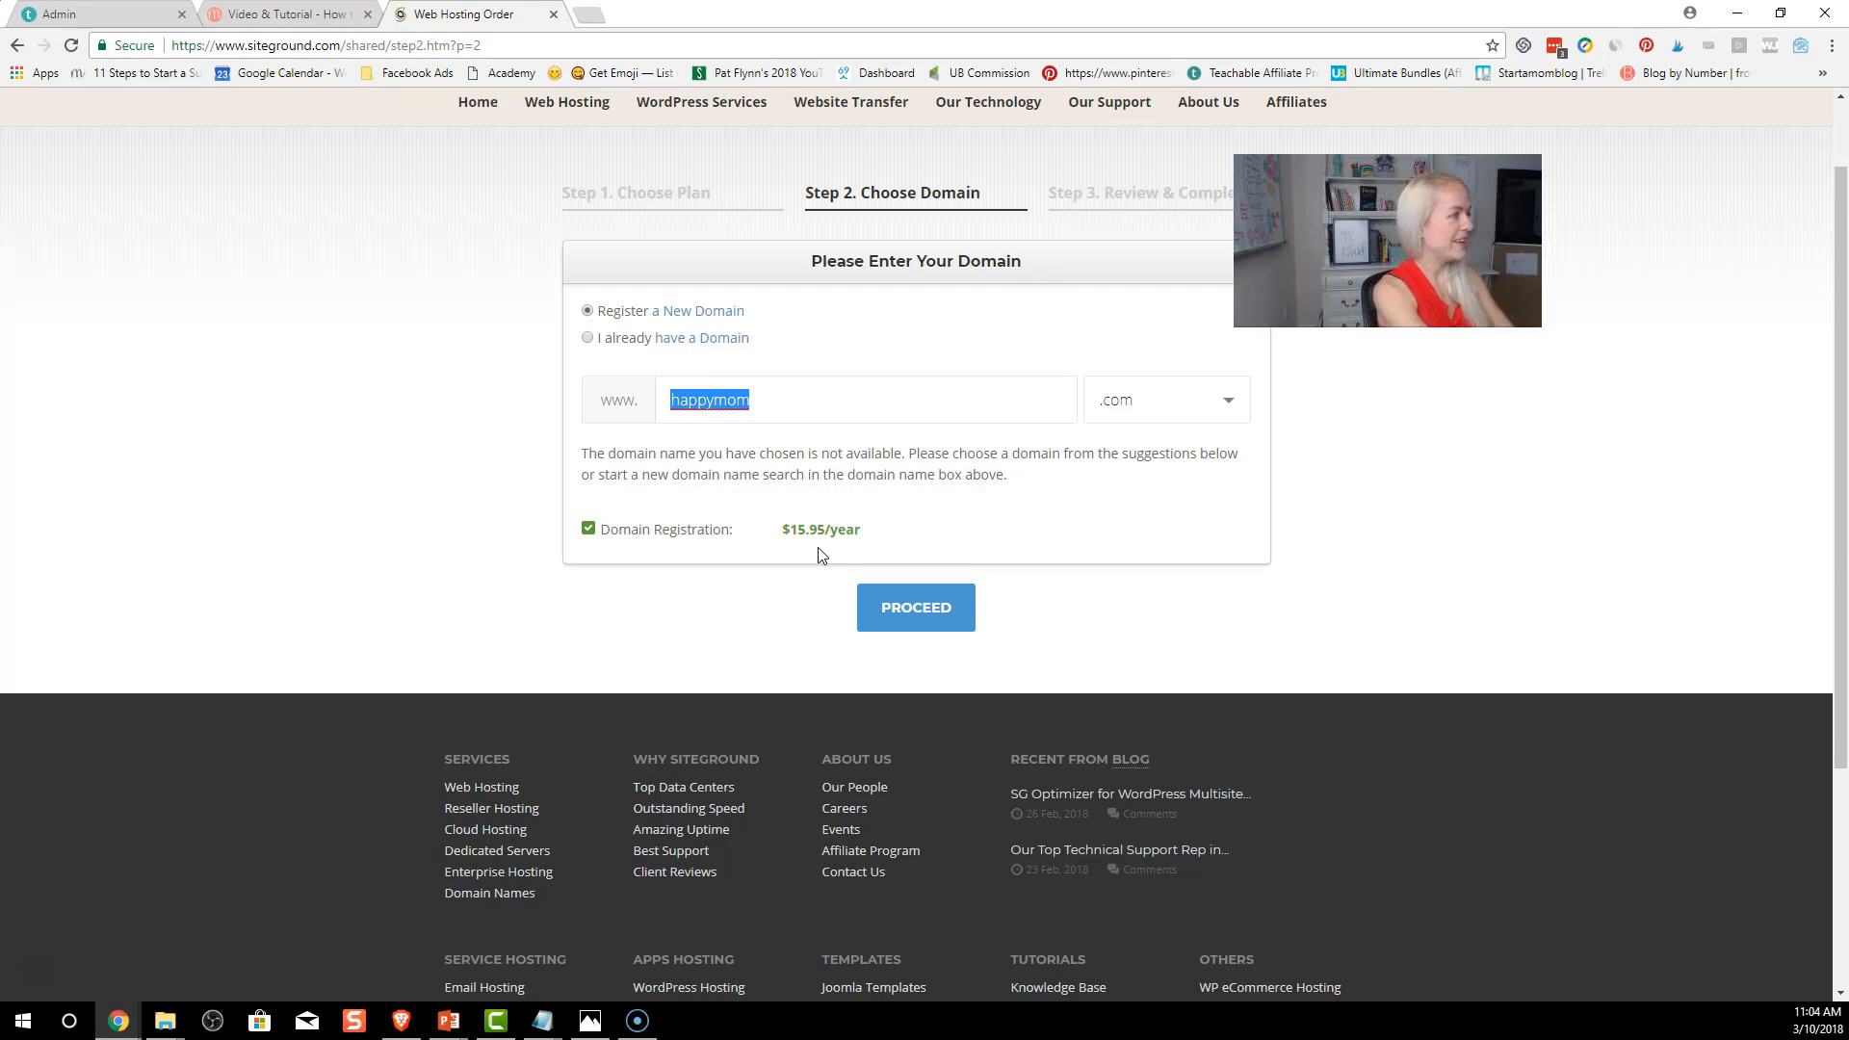
pyautogui.write('anackthennap')
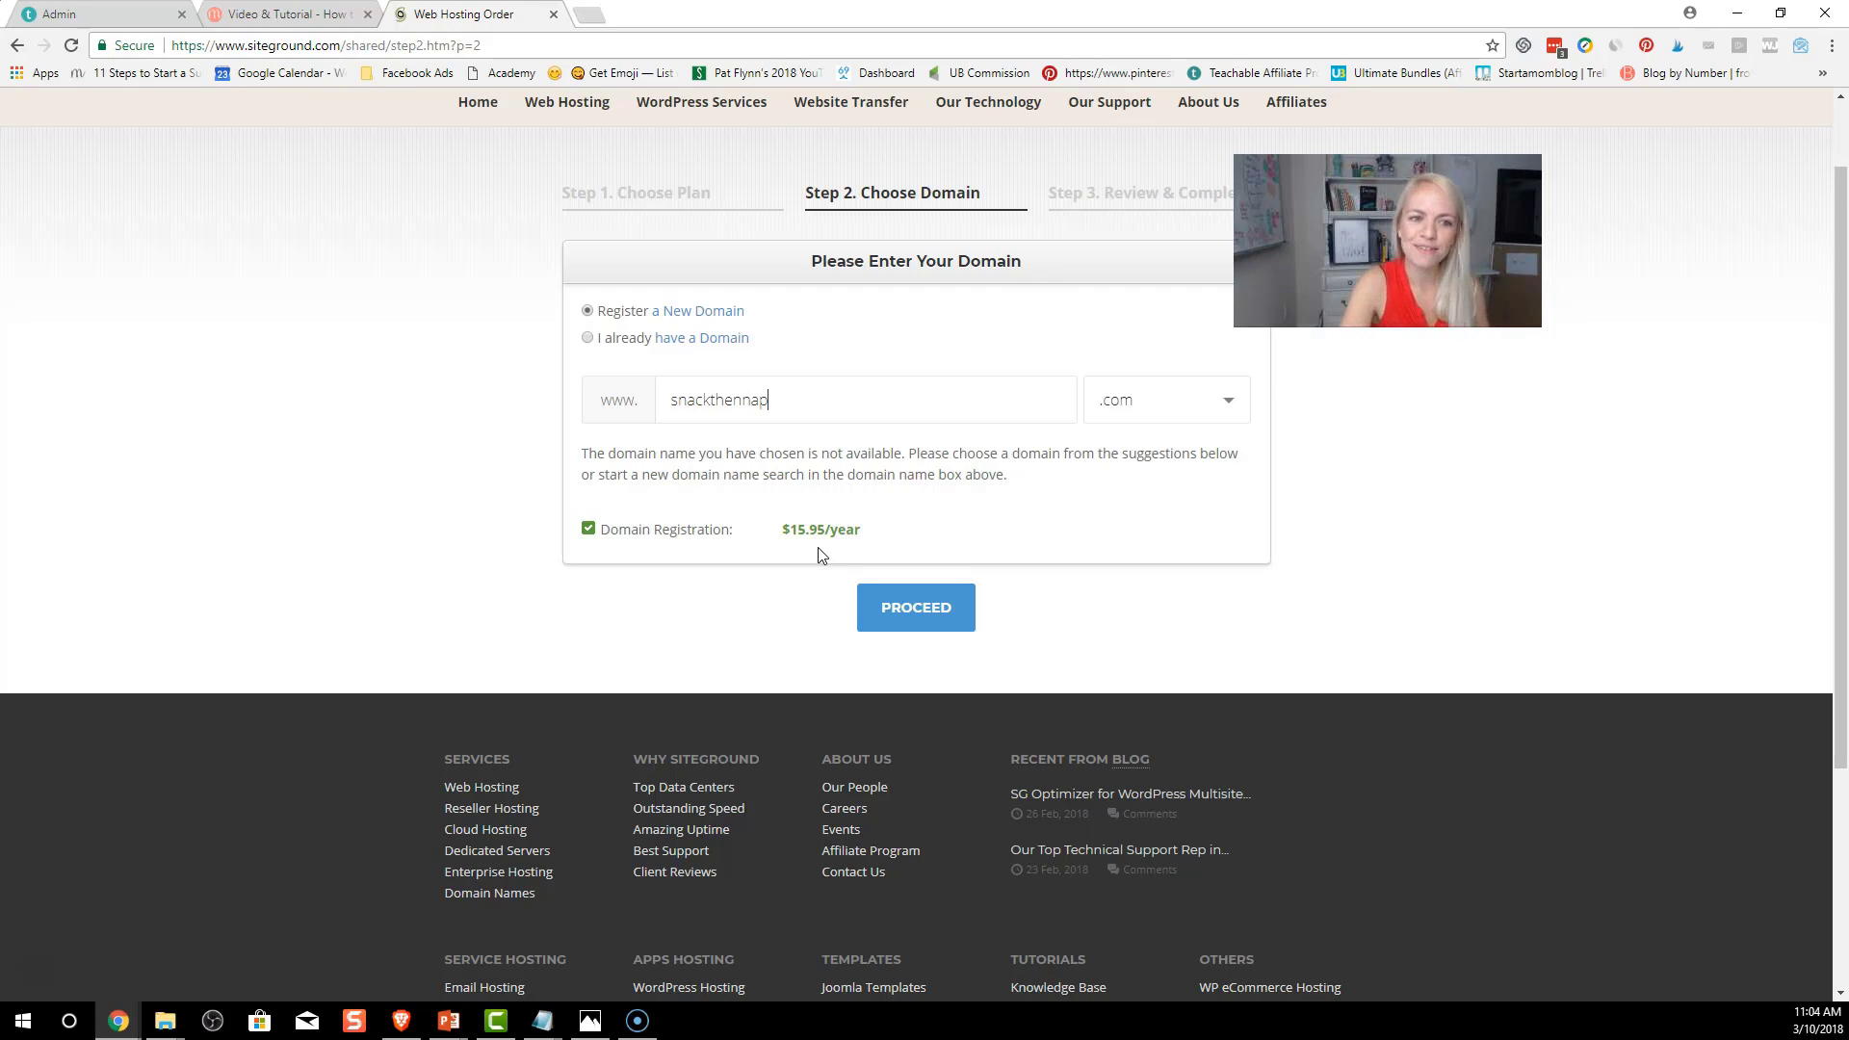
pyautogui.click(942, 621)
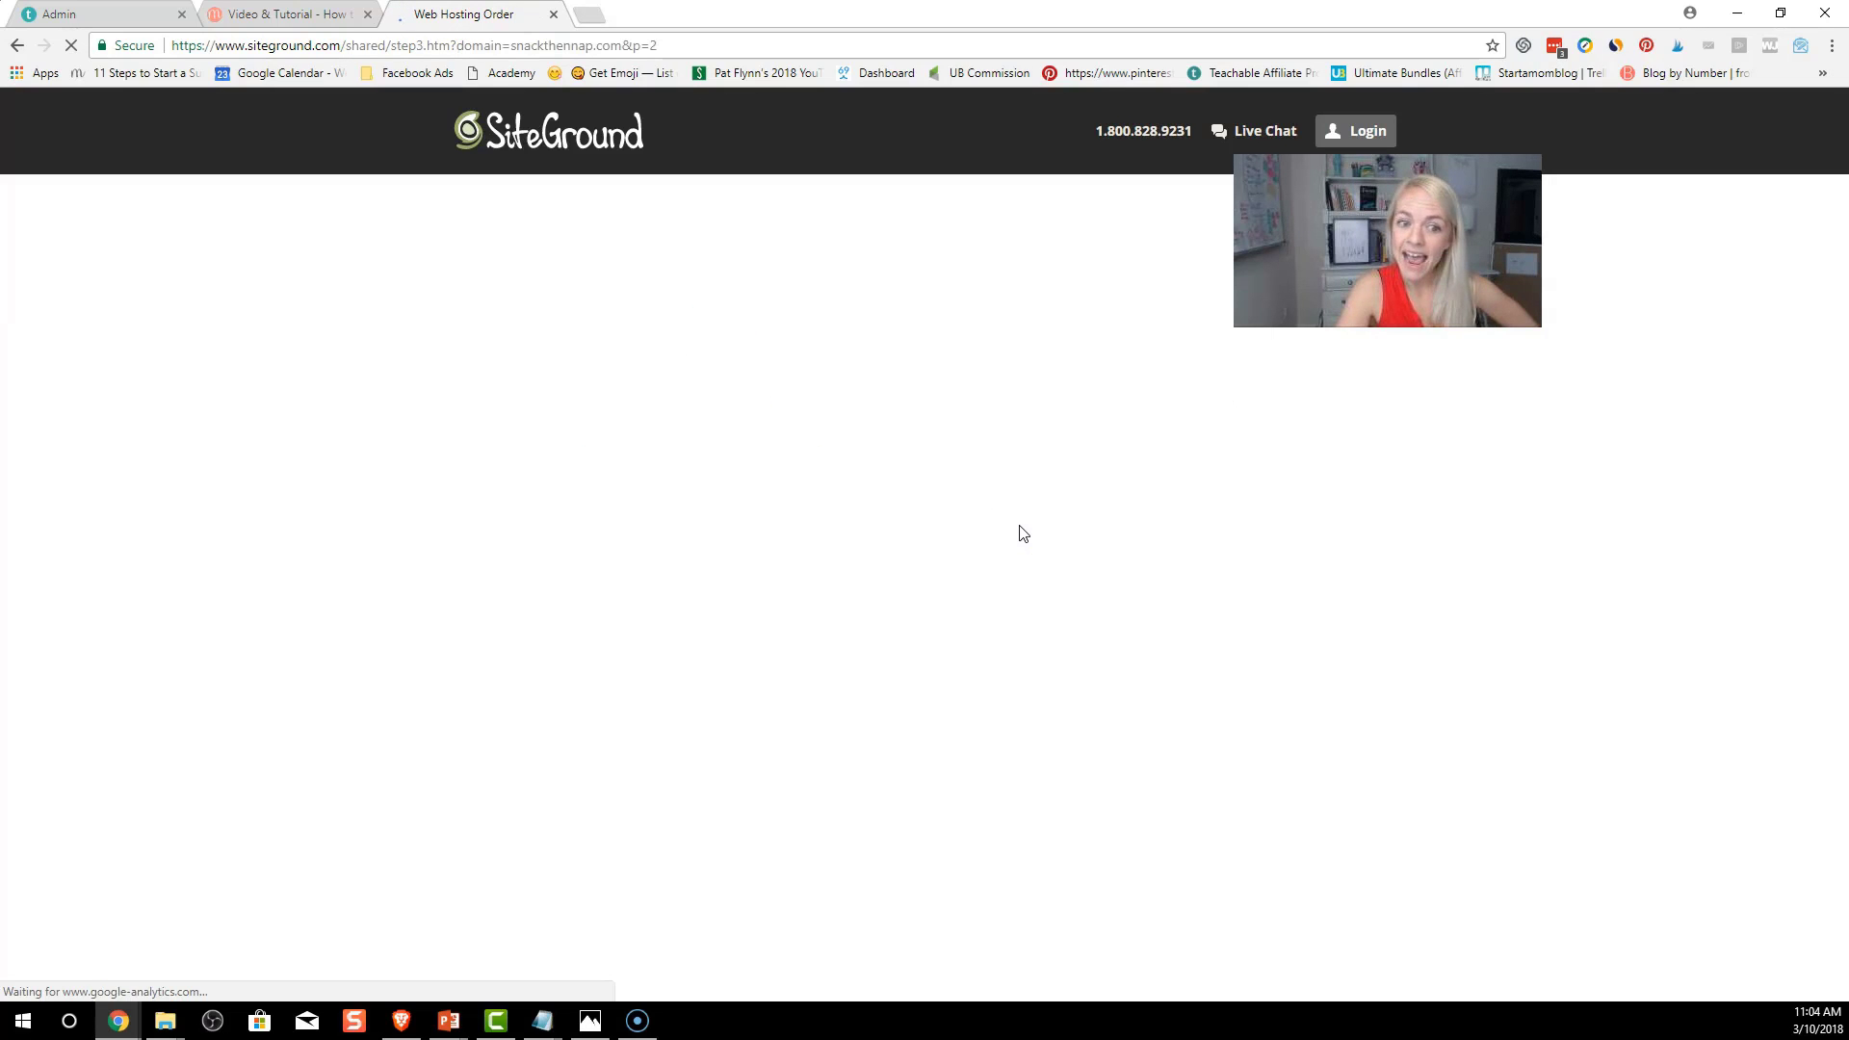
# Enter the account e-mail address, then type and confirm the account password
pyautogui.click(1018, 538)
pyautogui.scroll(-1, 1016, 538)
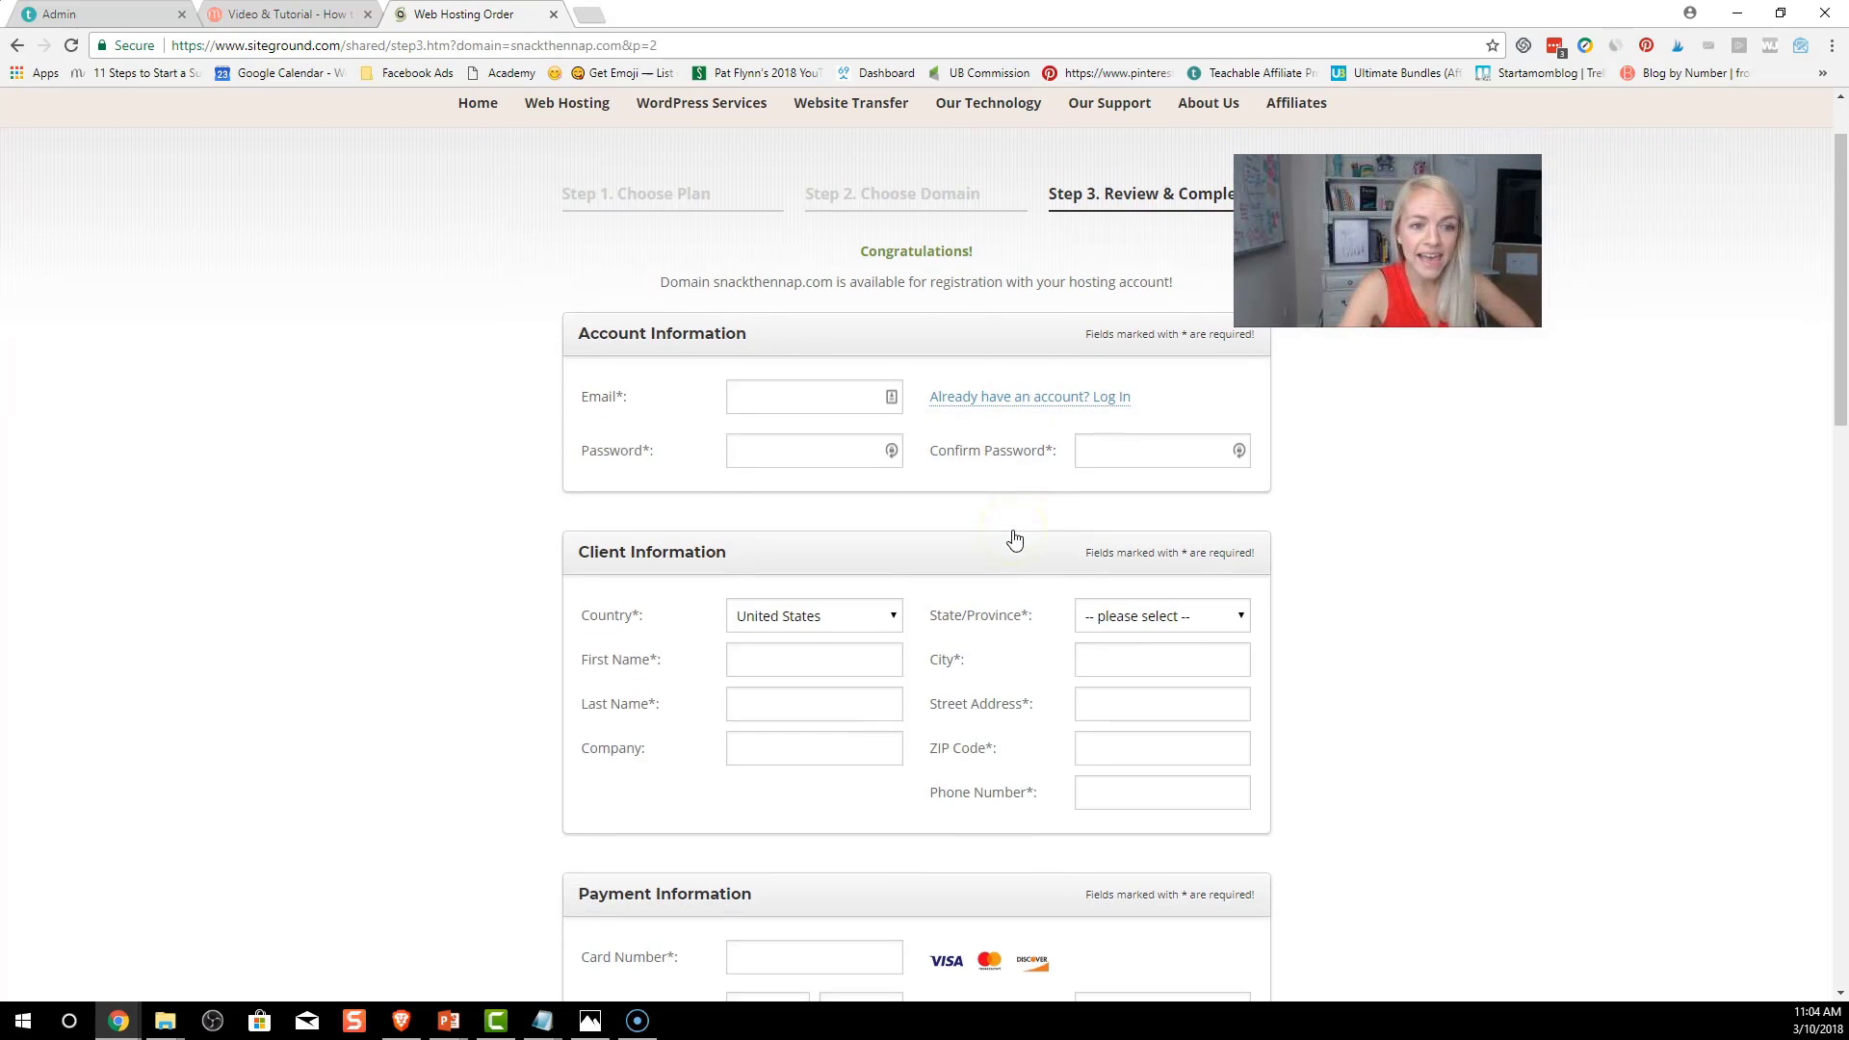
pyautogui.scroll(-1, 1011, 535)
pyautogui.scroll(1, 809, 367)
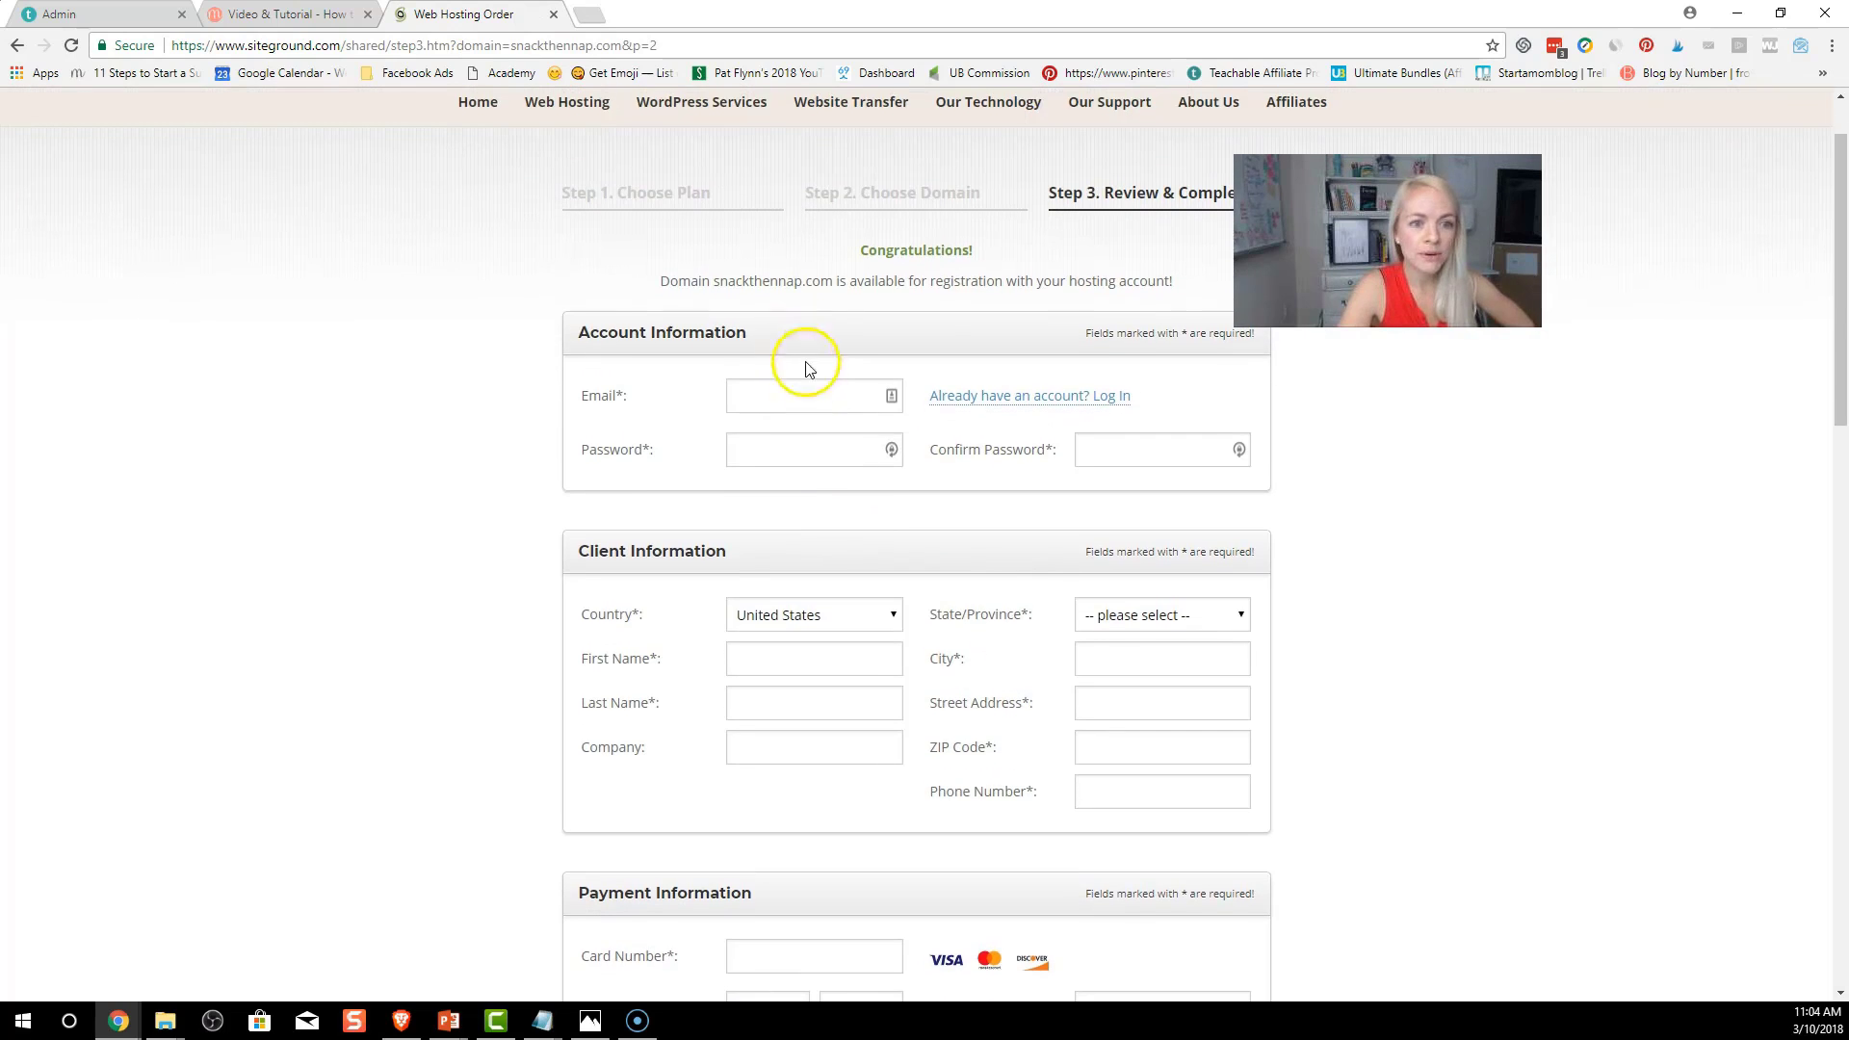
pyautogui.click(791, 395)
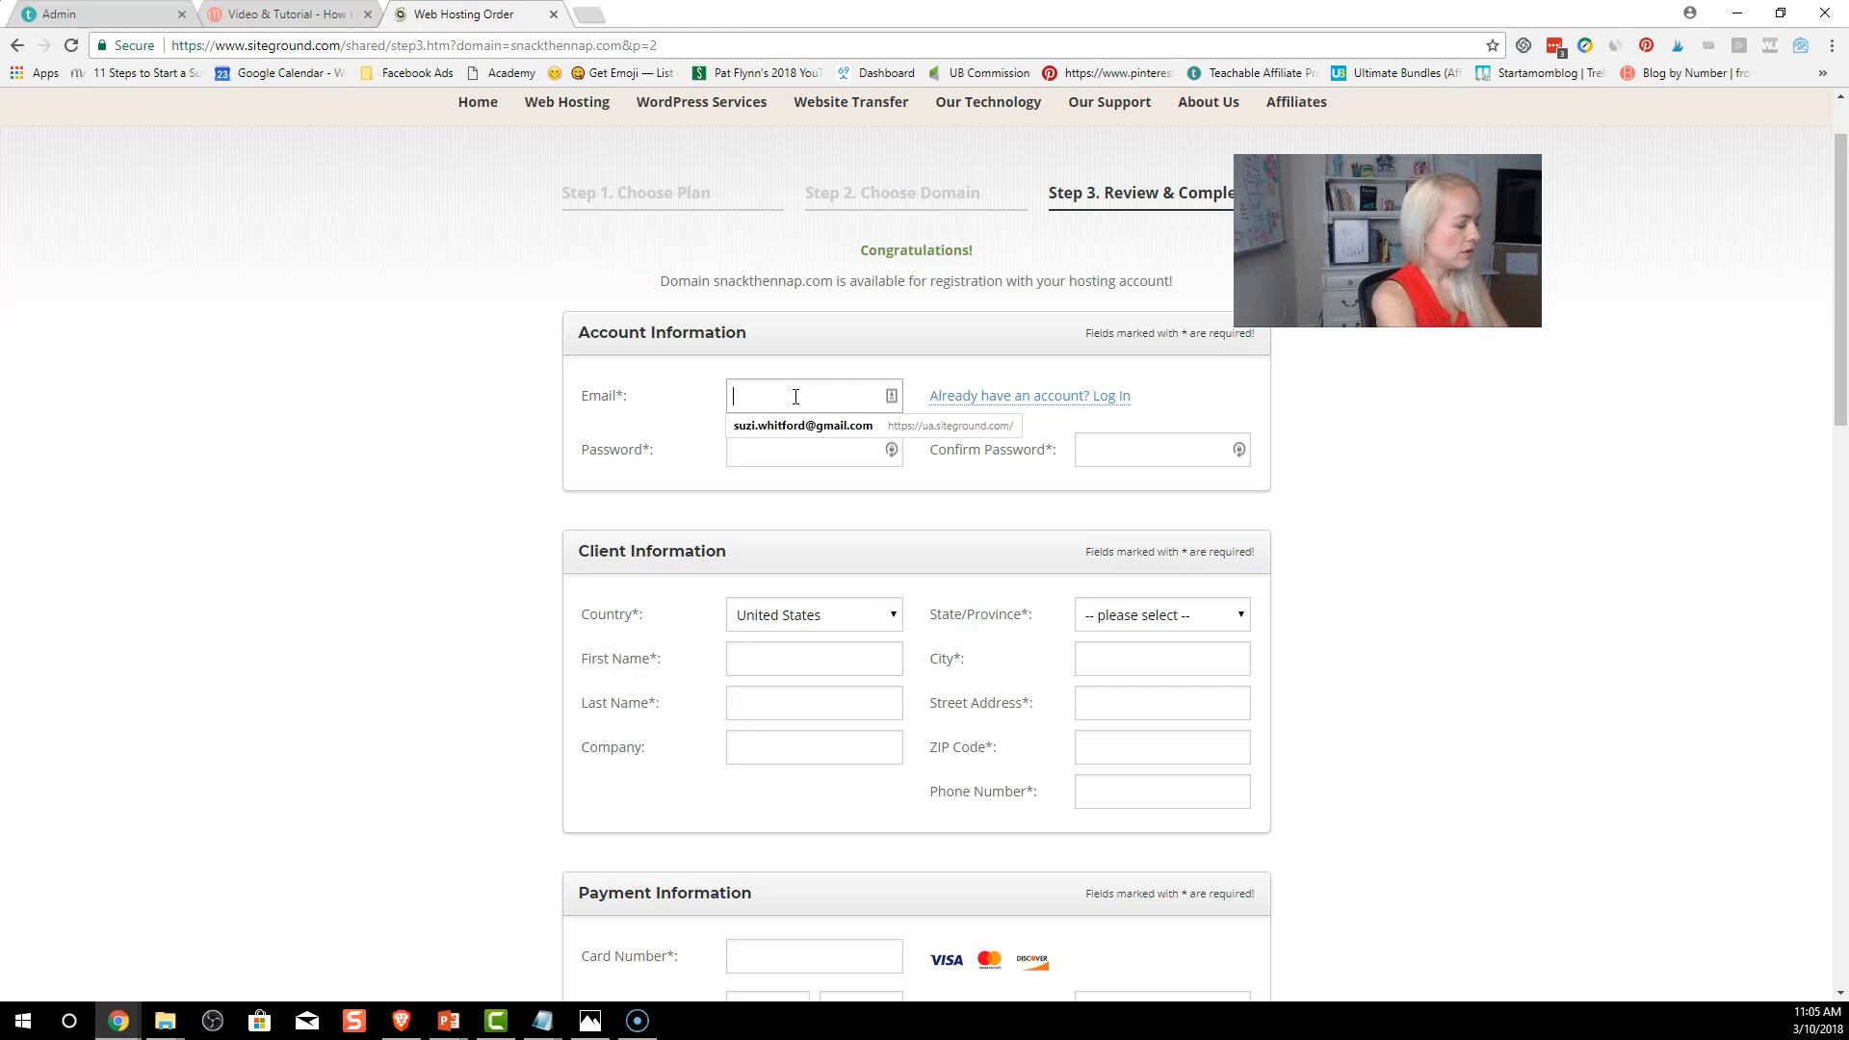
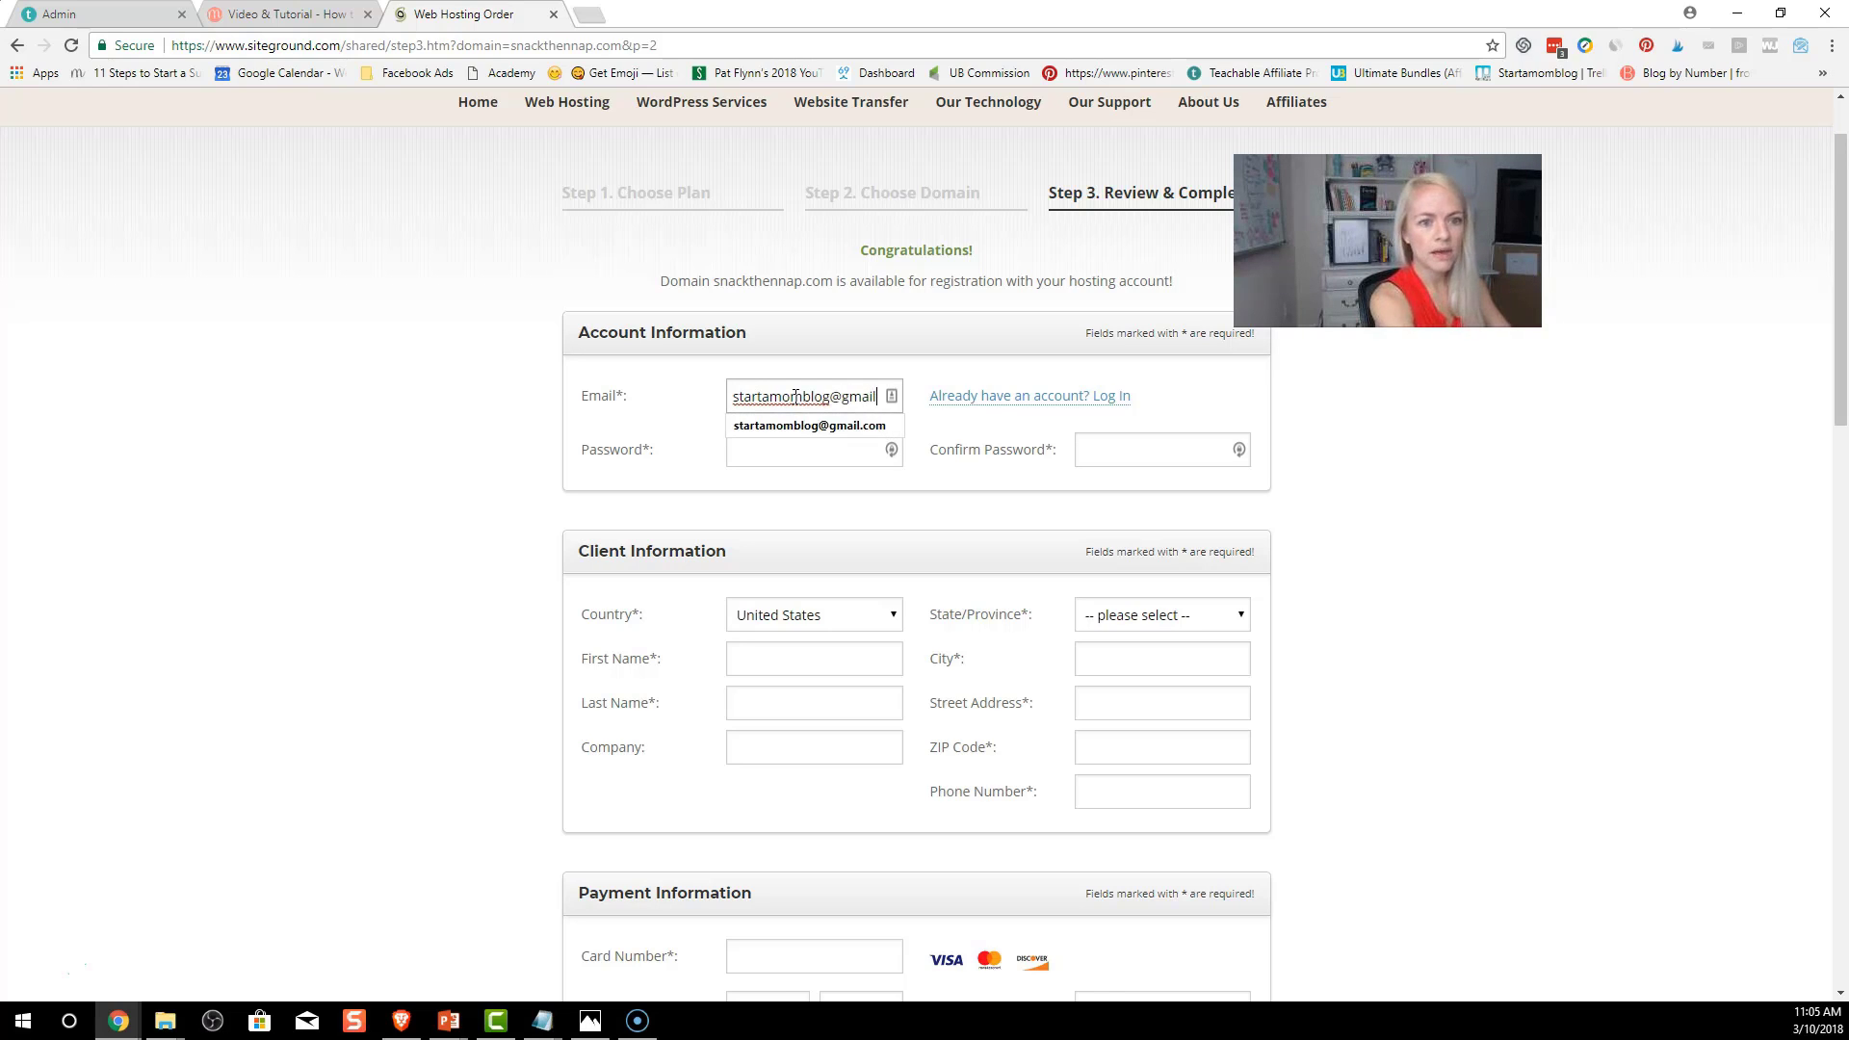
pyautogui.press('Tab')
pyautogui.press('Tab')
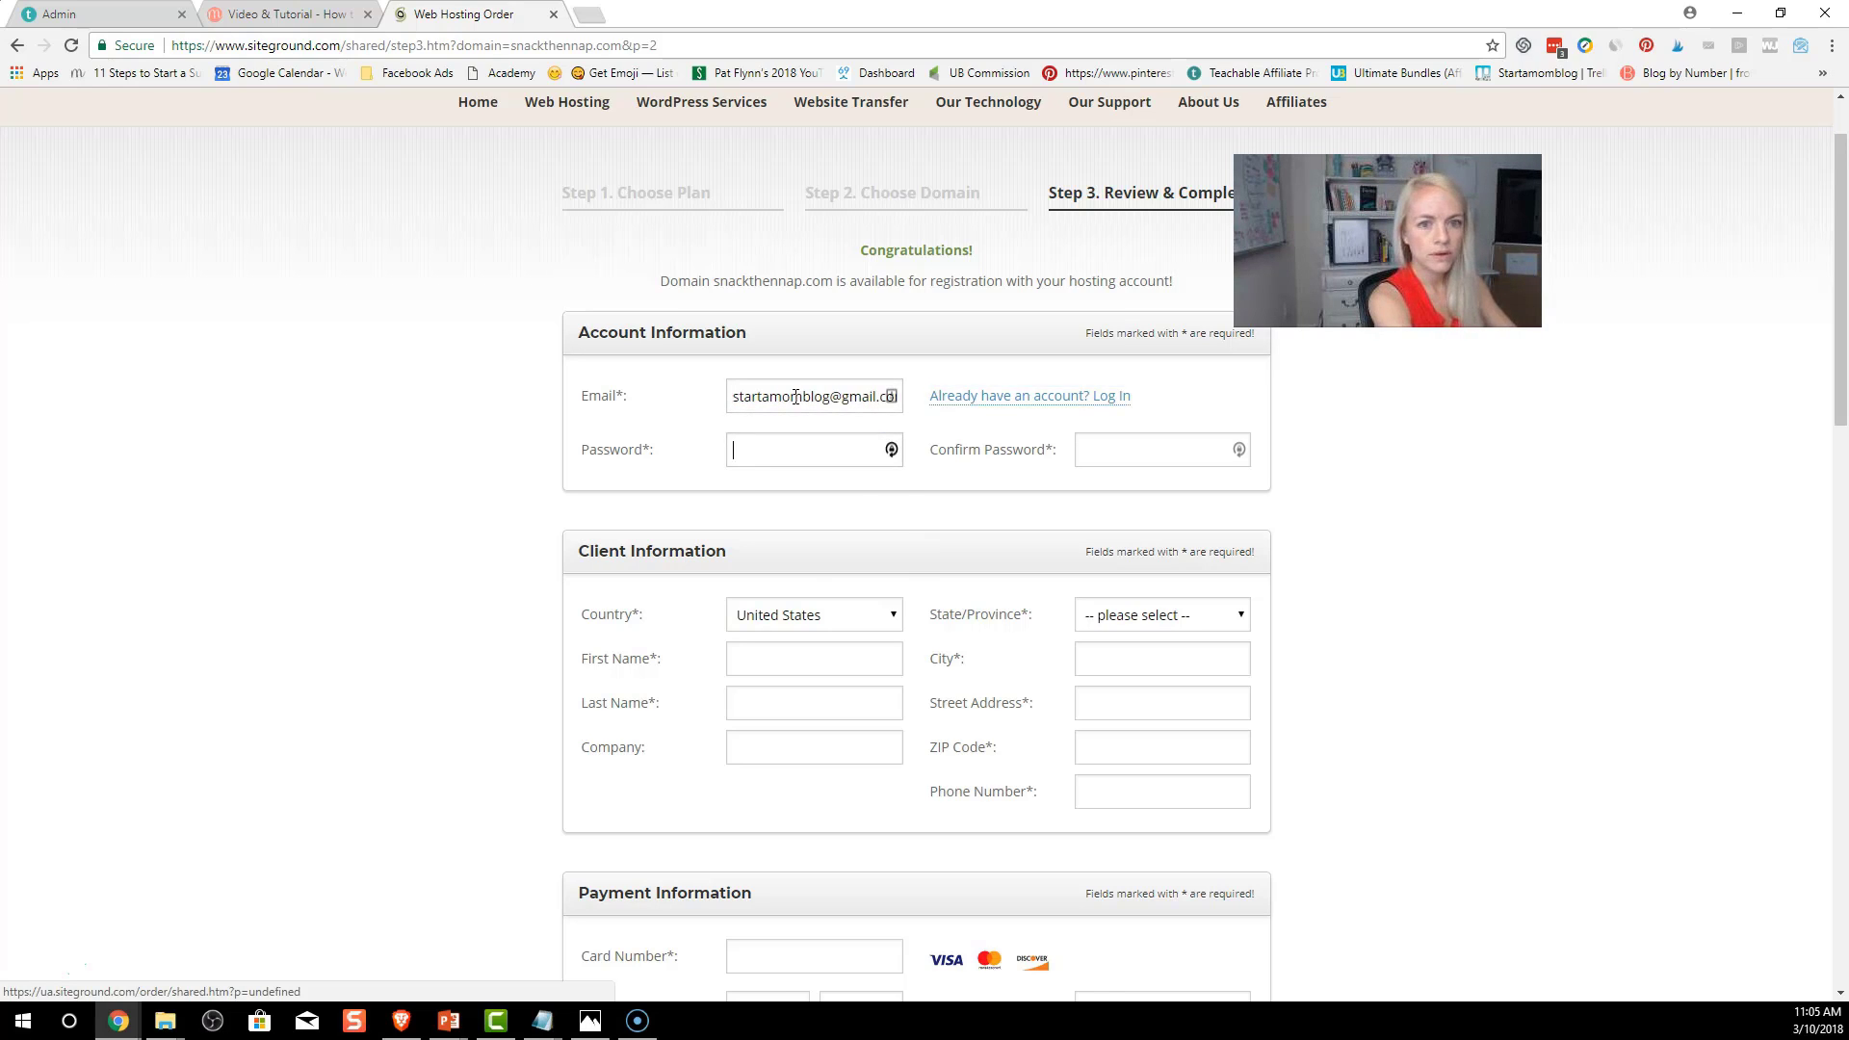
pyautogui.write('********')
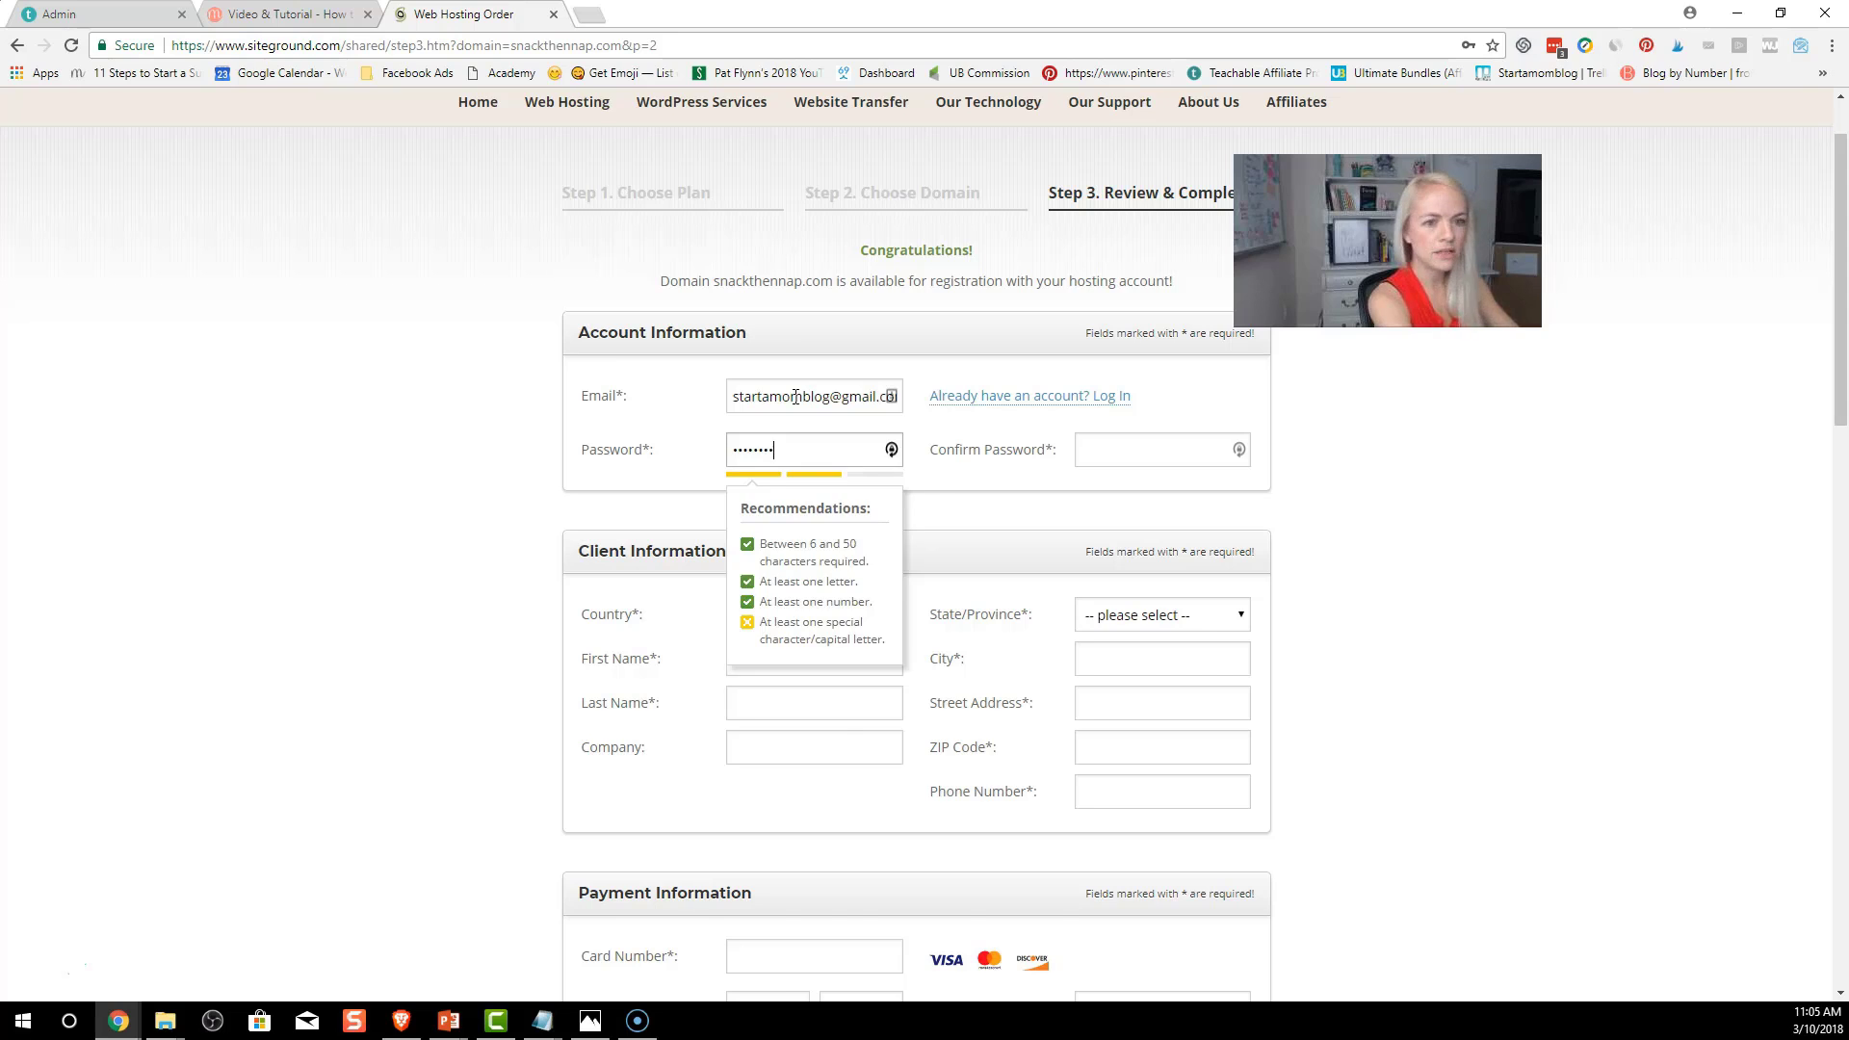
pyautogui.press('Tab')
pyautogui.write('*')
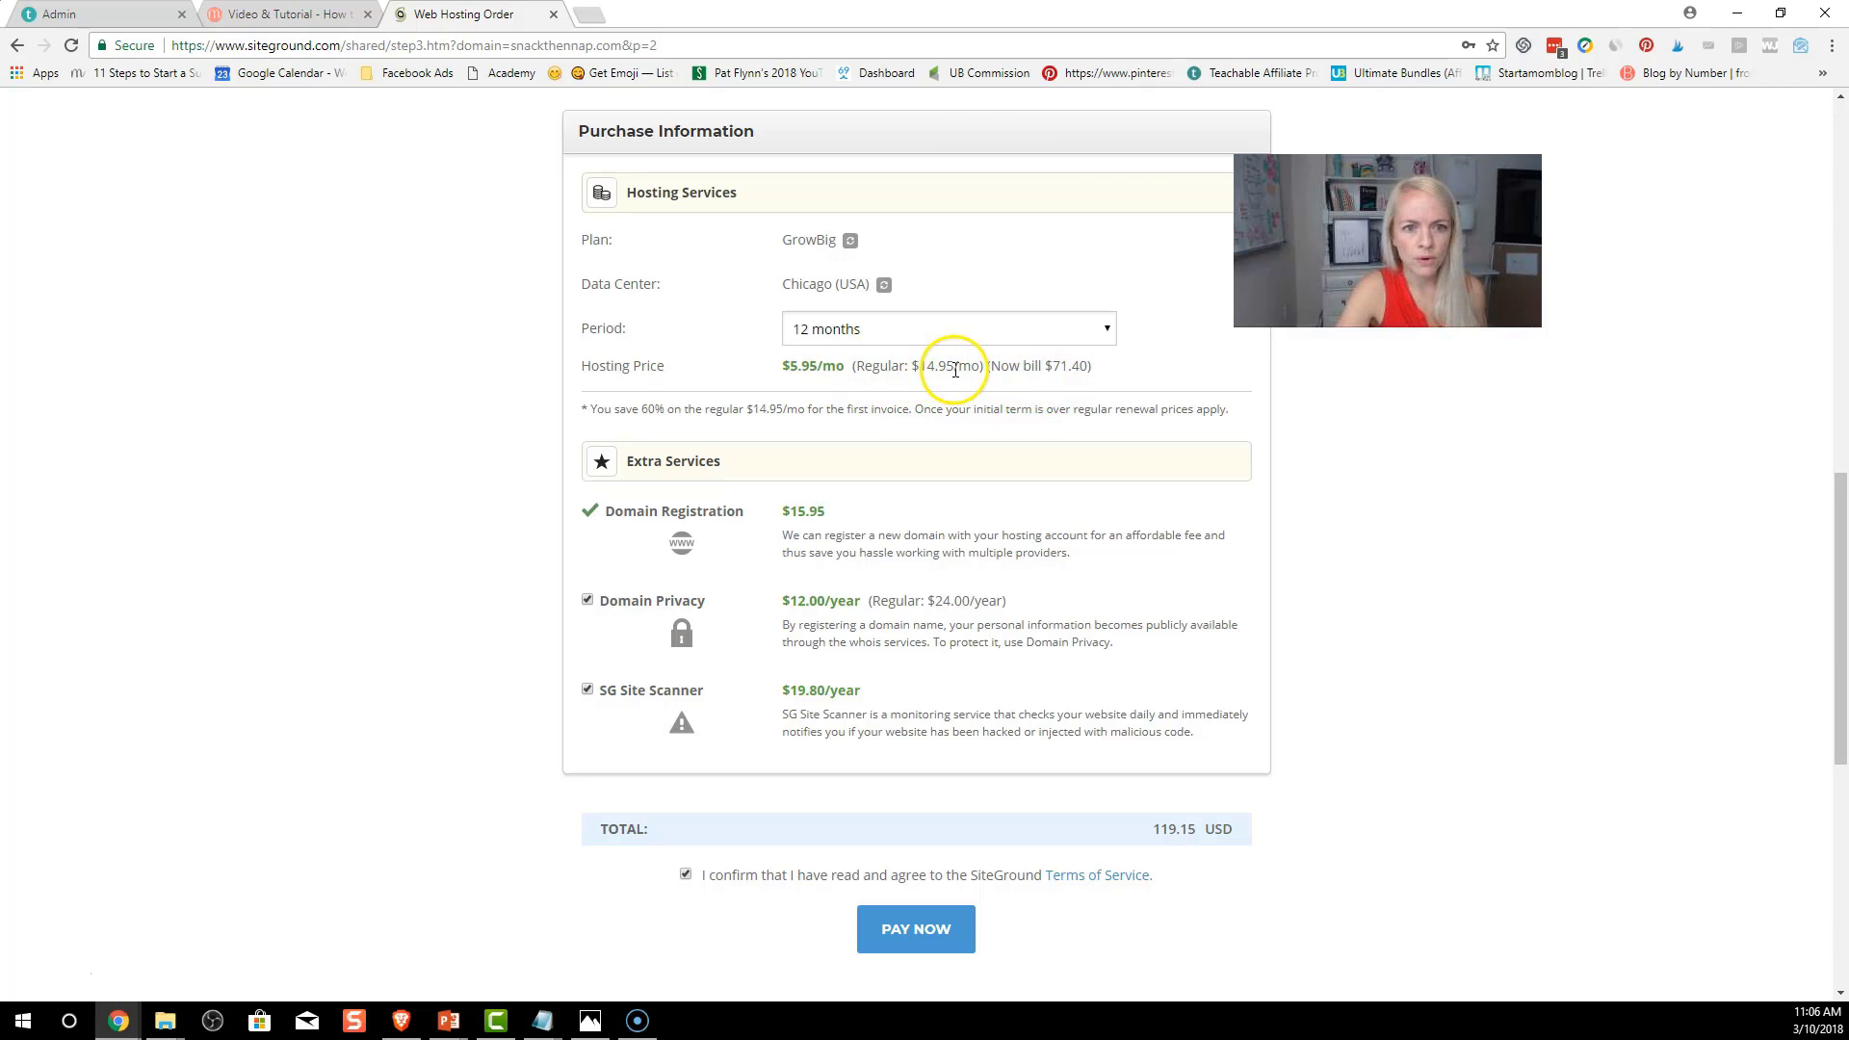
# Check the $14.95 regular price, then pay the 119.15 USD GrowBig order
pyautogui.moveTo(953, 368); pyautogui.dragTo(913, 369)
pyautogui.click(904, 384)
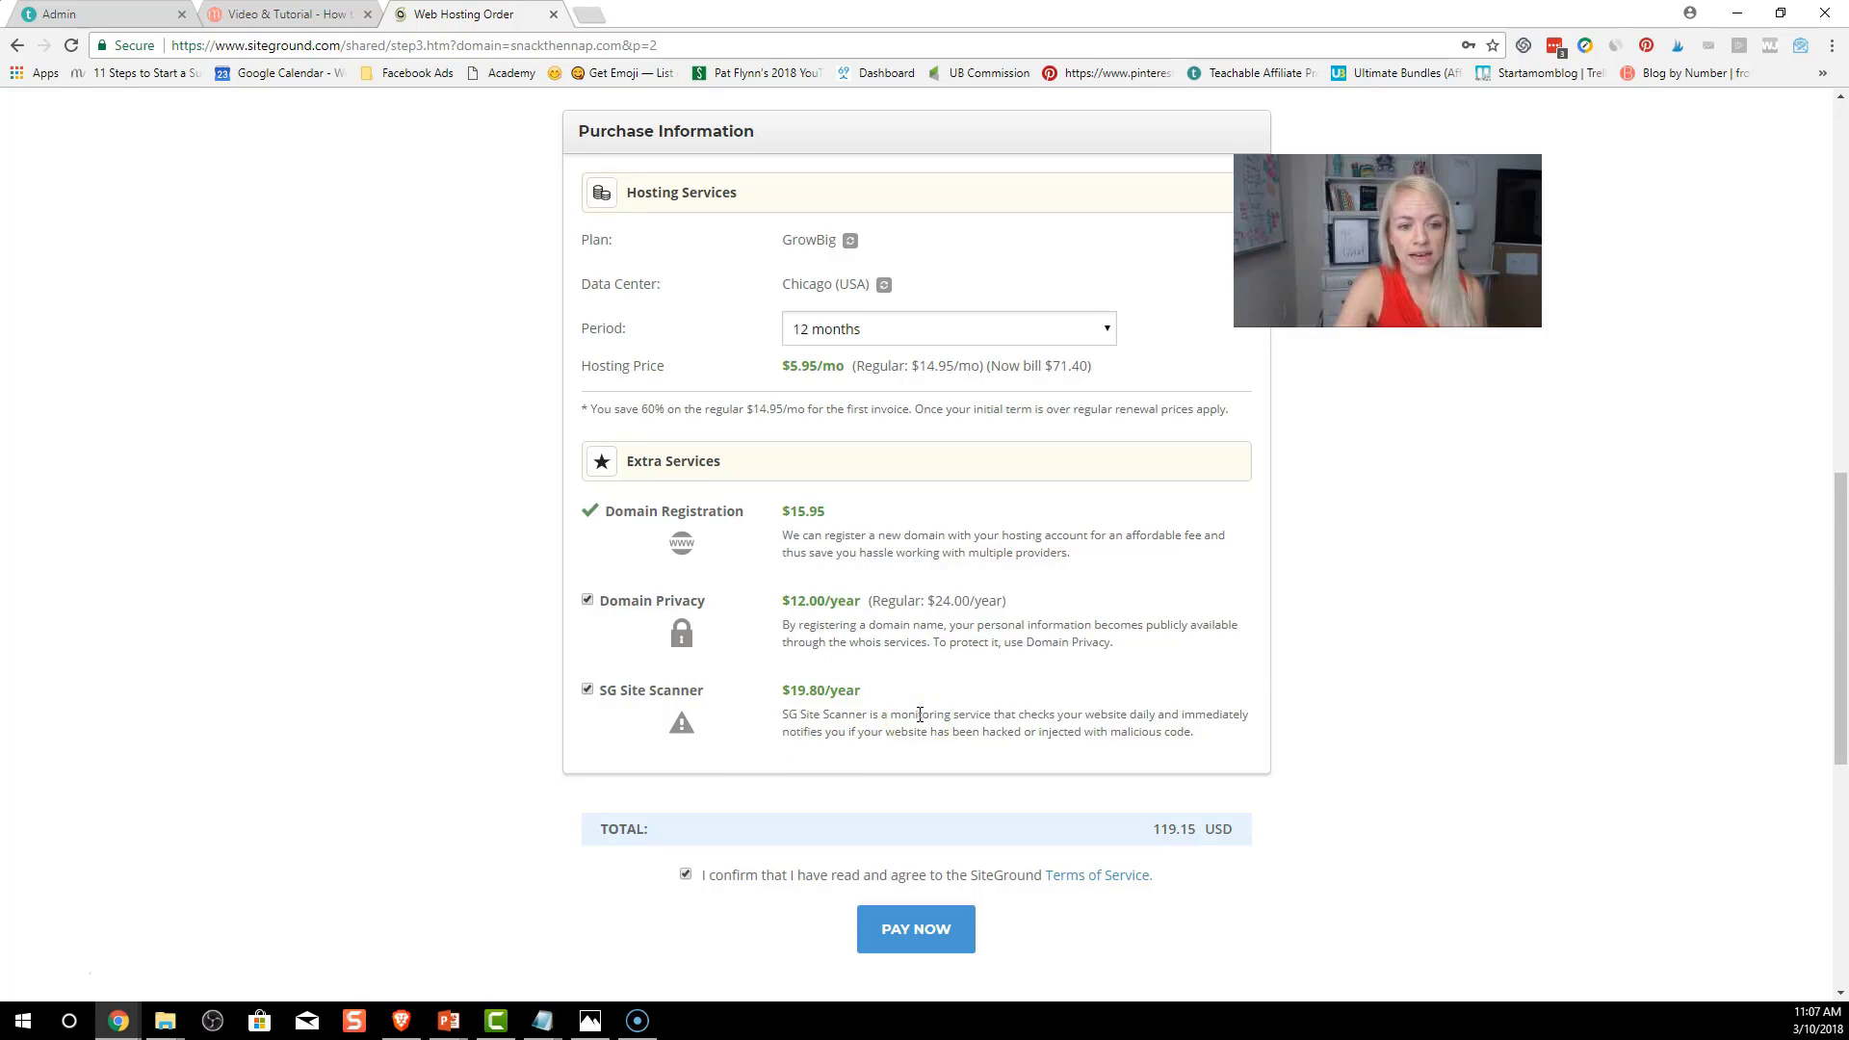
pyautogui.scroll(-1, 919, 714)
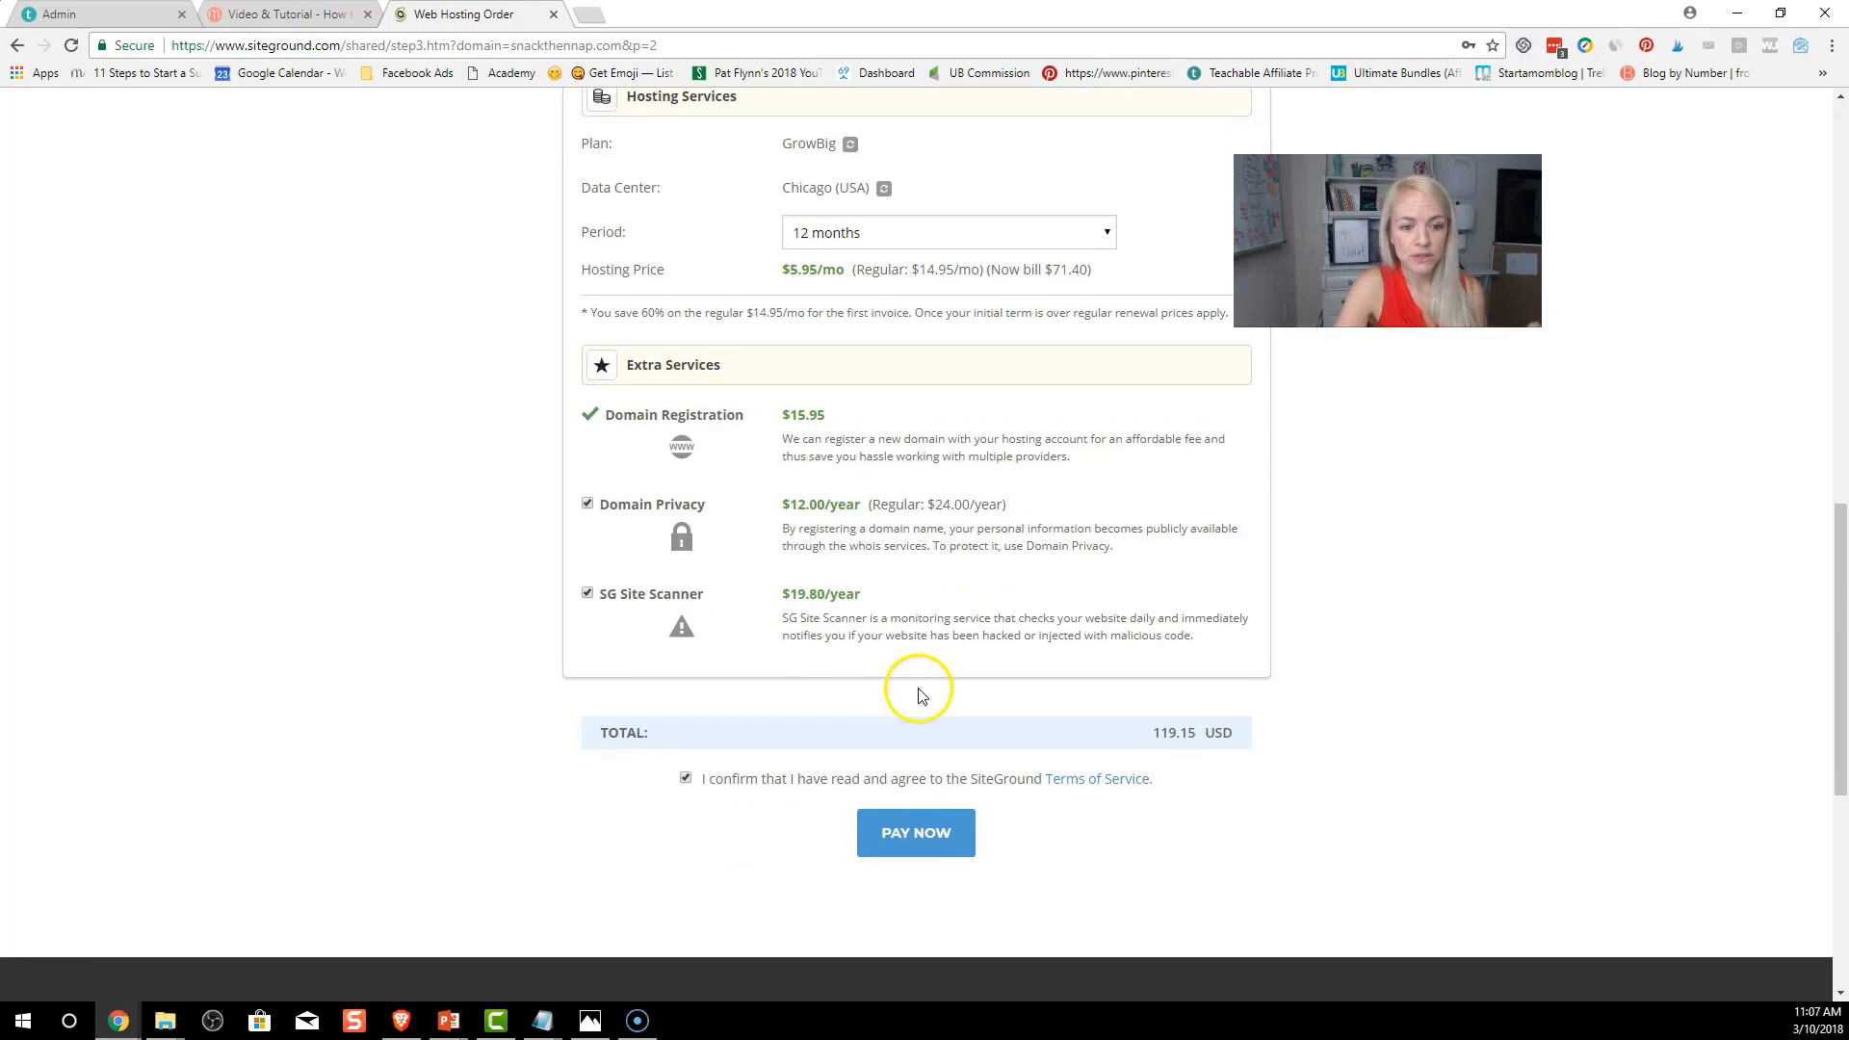
pyautogui.click(927, 848)
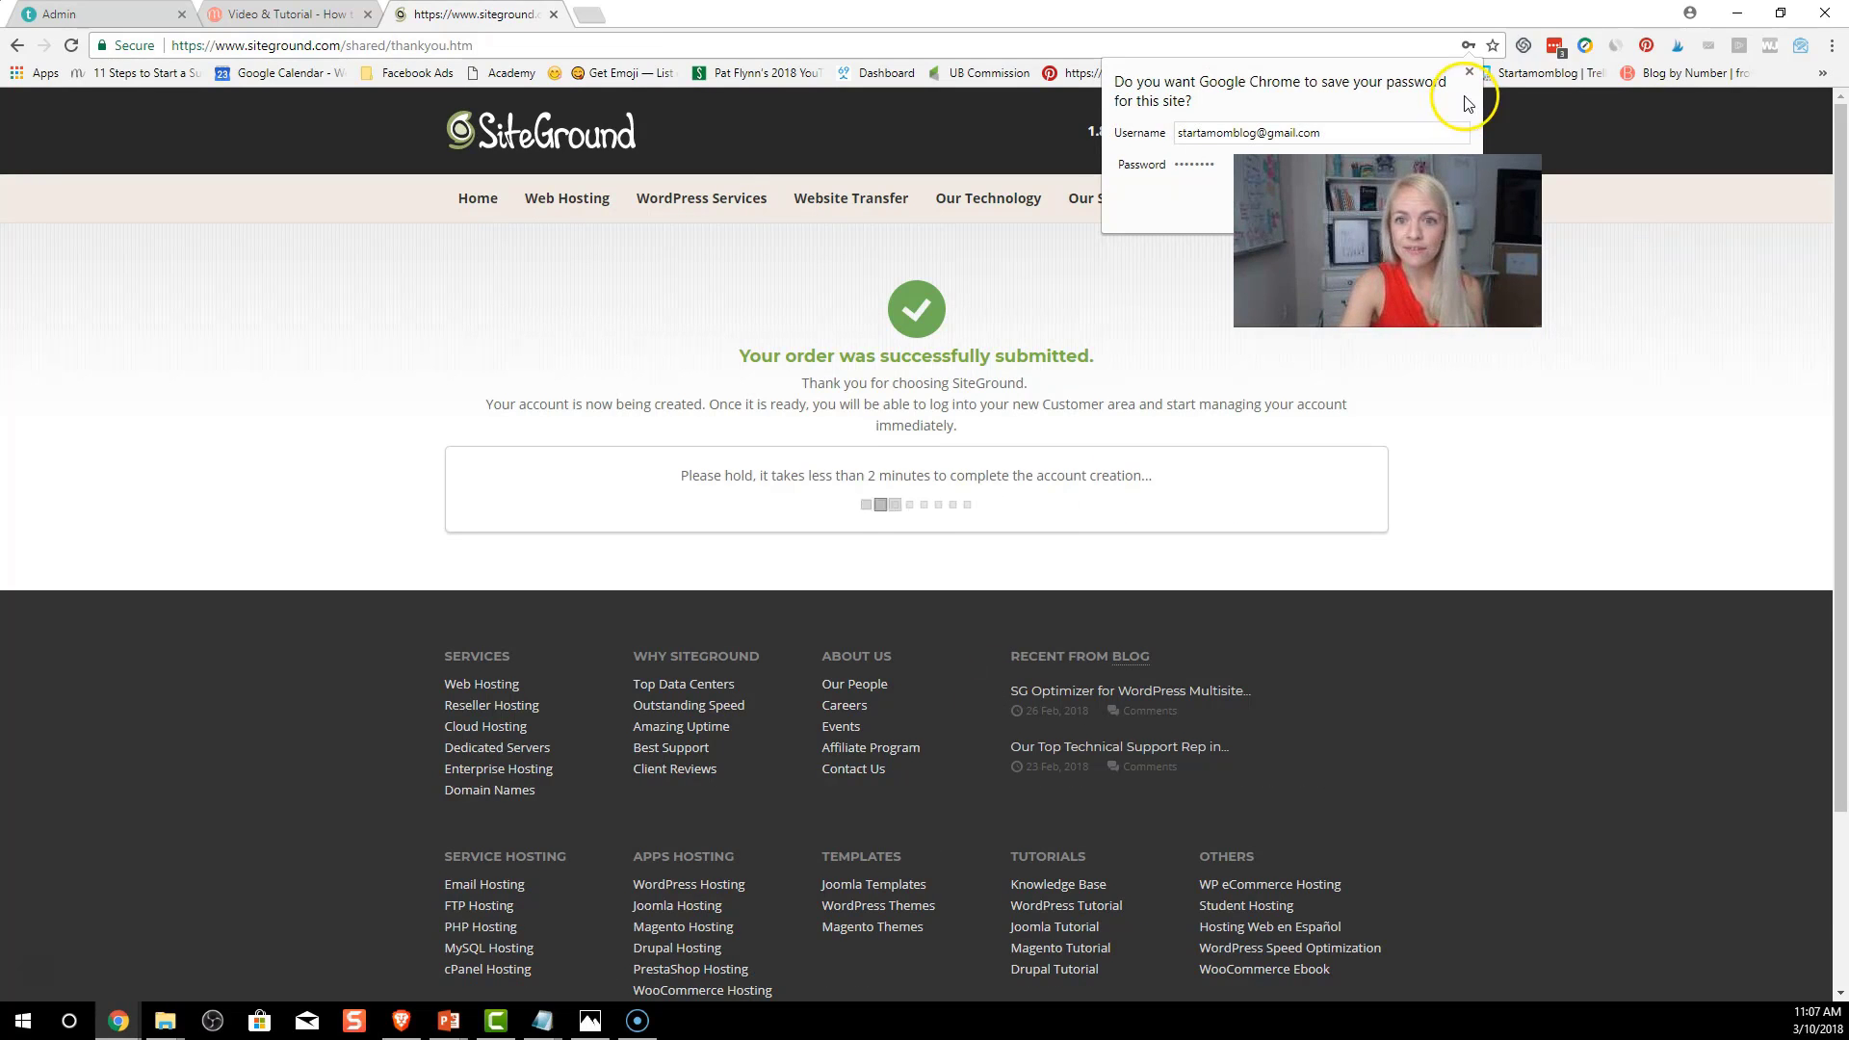
# Decline saving the password and continue to the GrowBig account setup in the Customer Area
pyautogui.click(1469, 75)
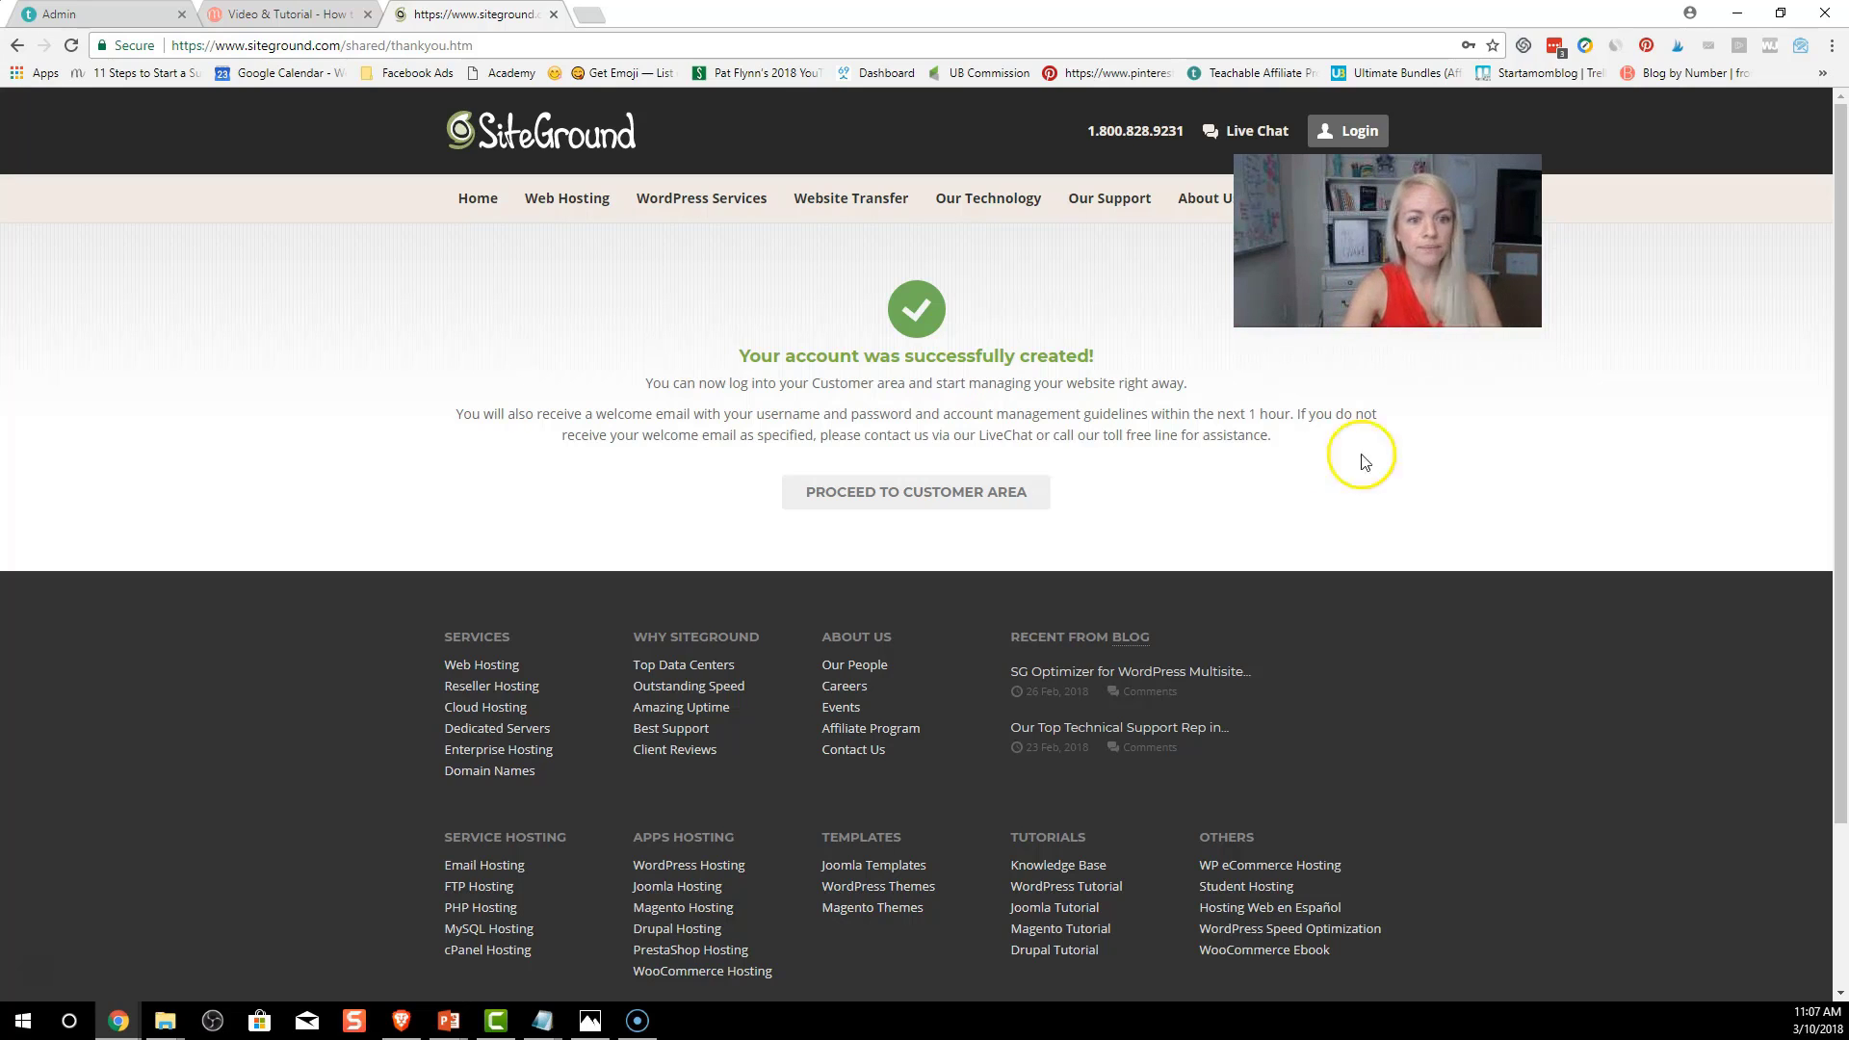
pyautogui.click(945, 505)
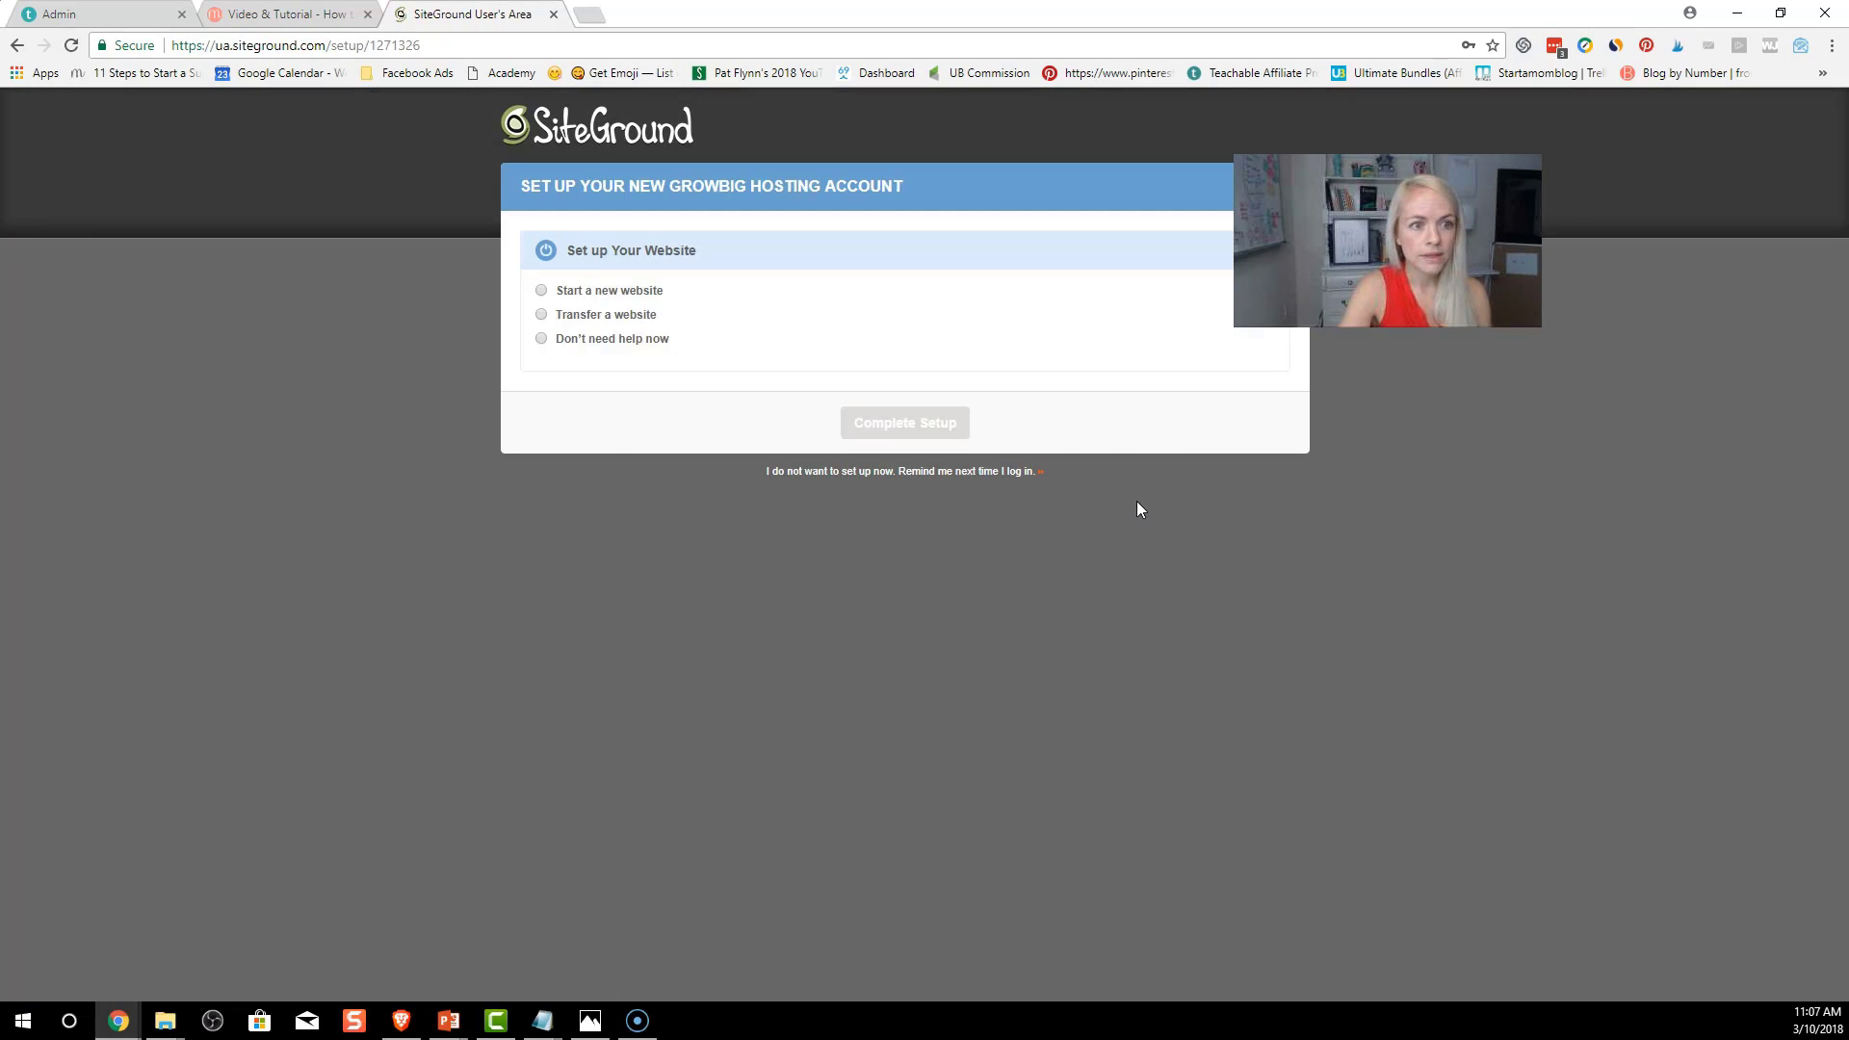
pyautogui.click(973, 376)
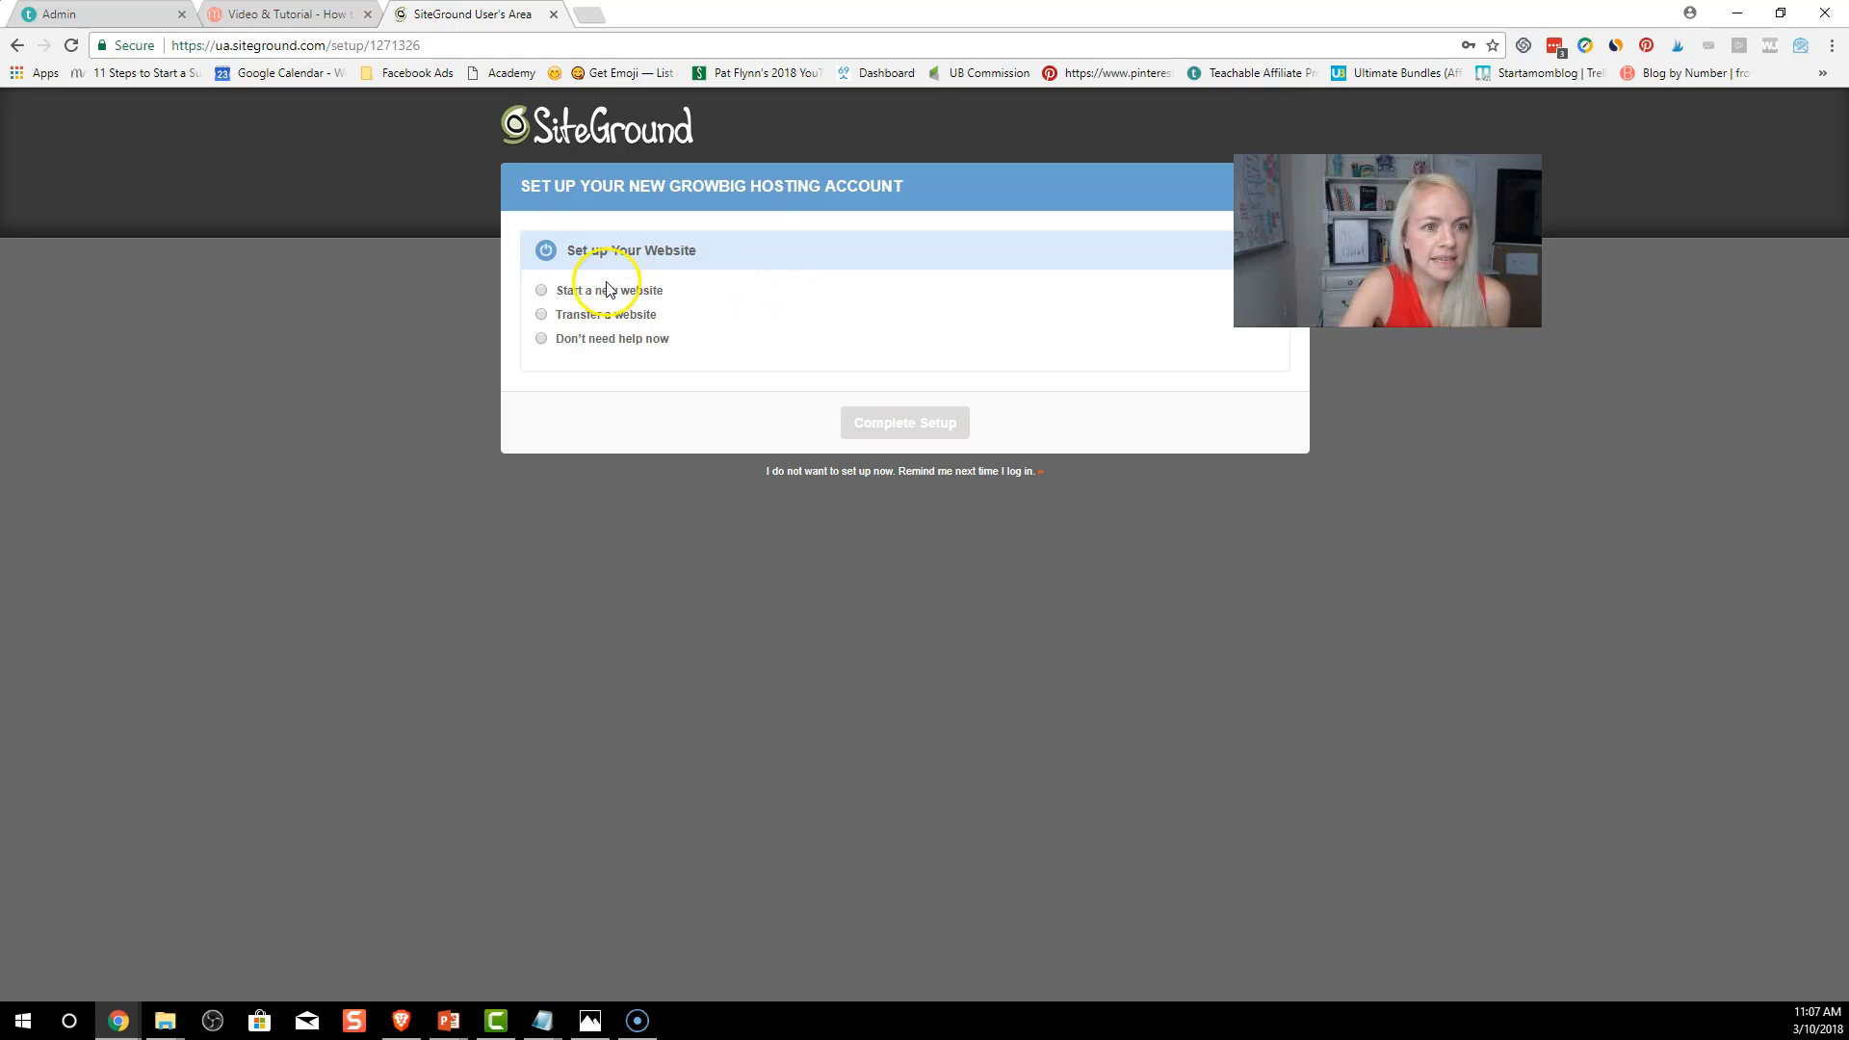
# Start a new WordPress website and enter the admin e-mail, username and password
pyautogui.click(541, 292)
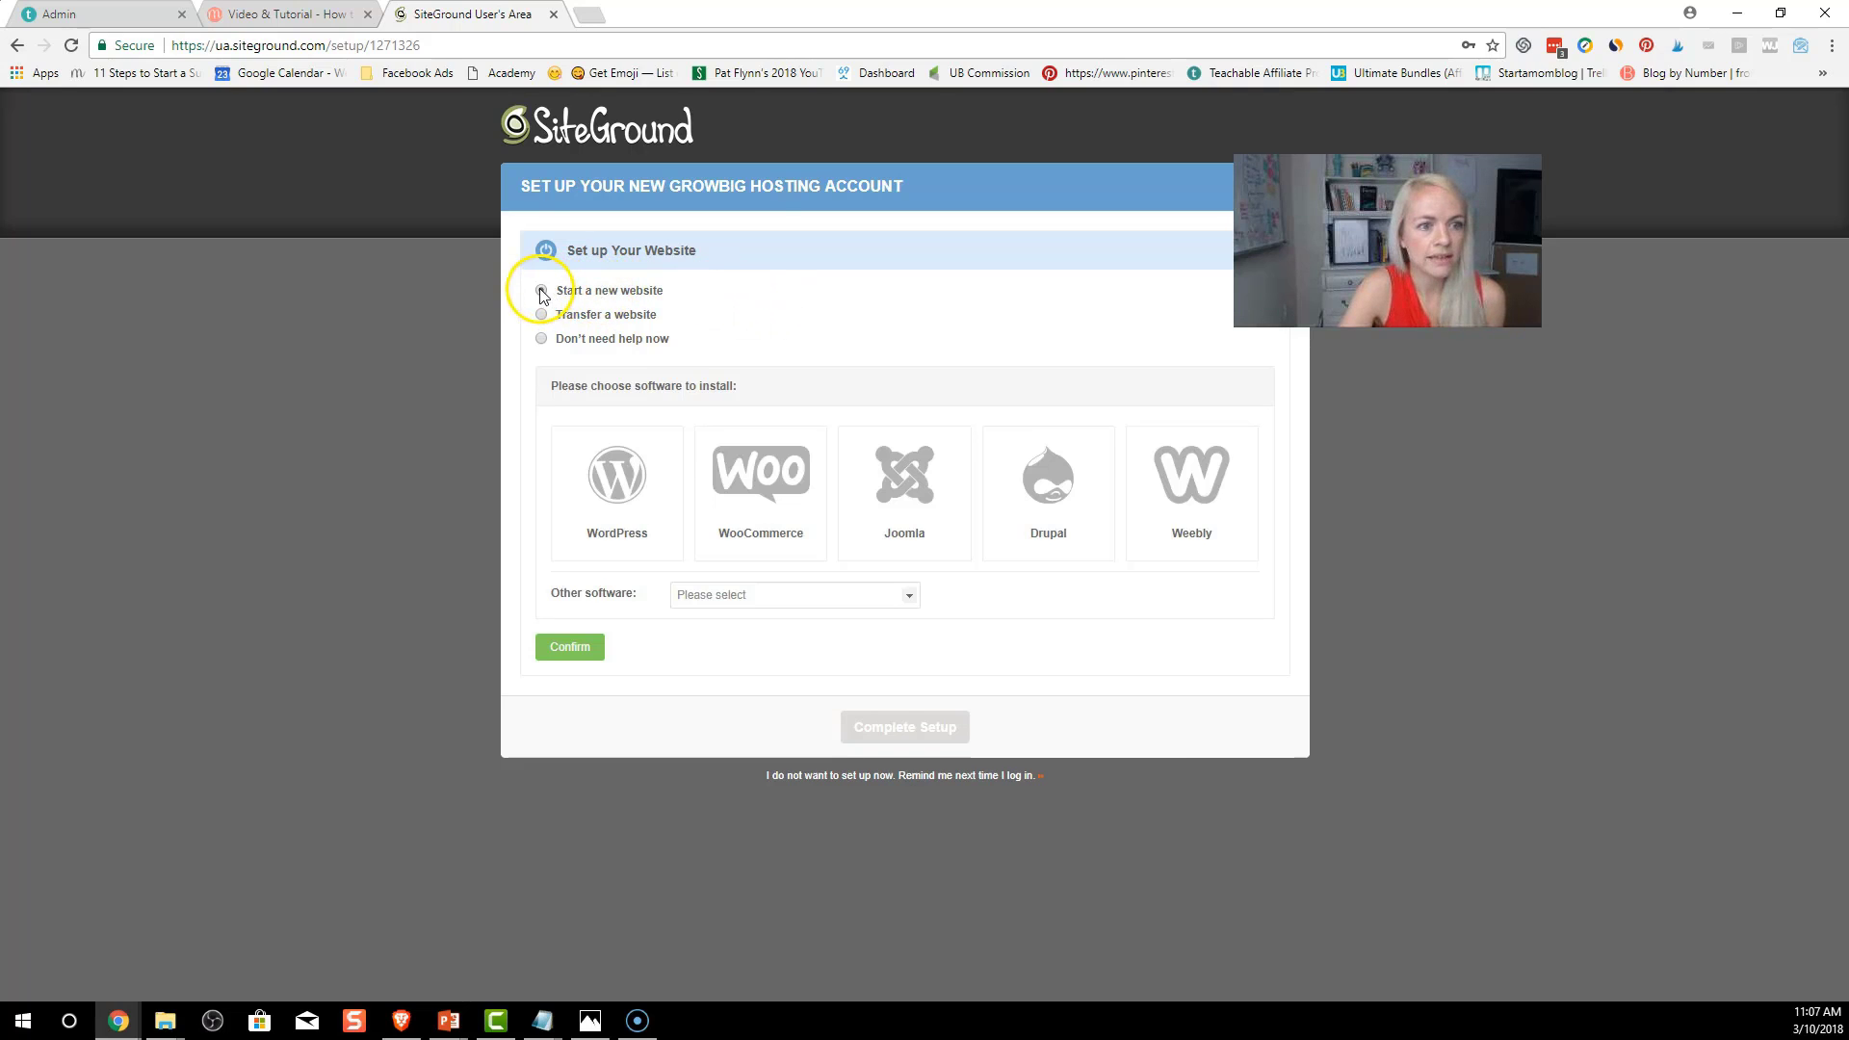
pyautogui.click(636, 487)
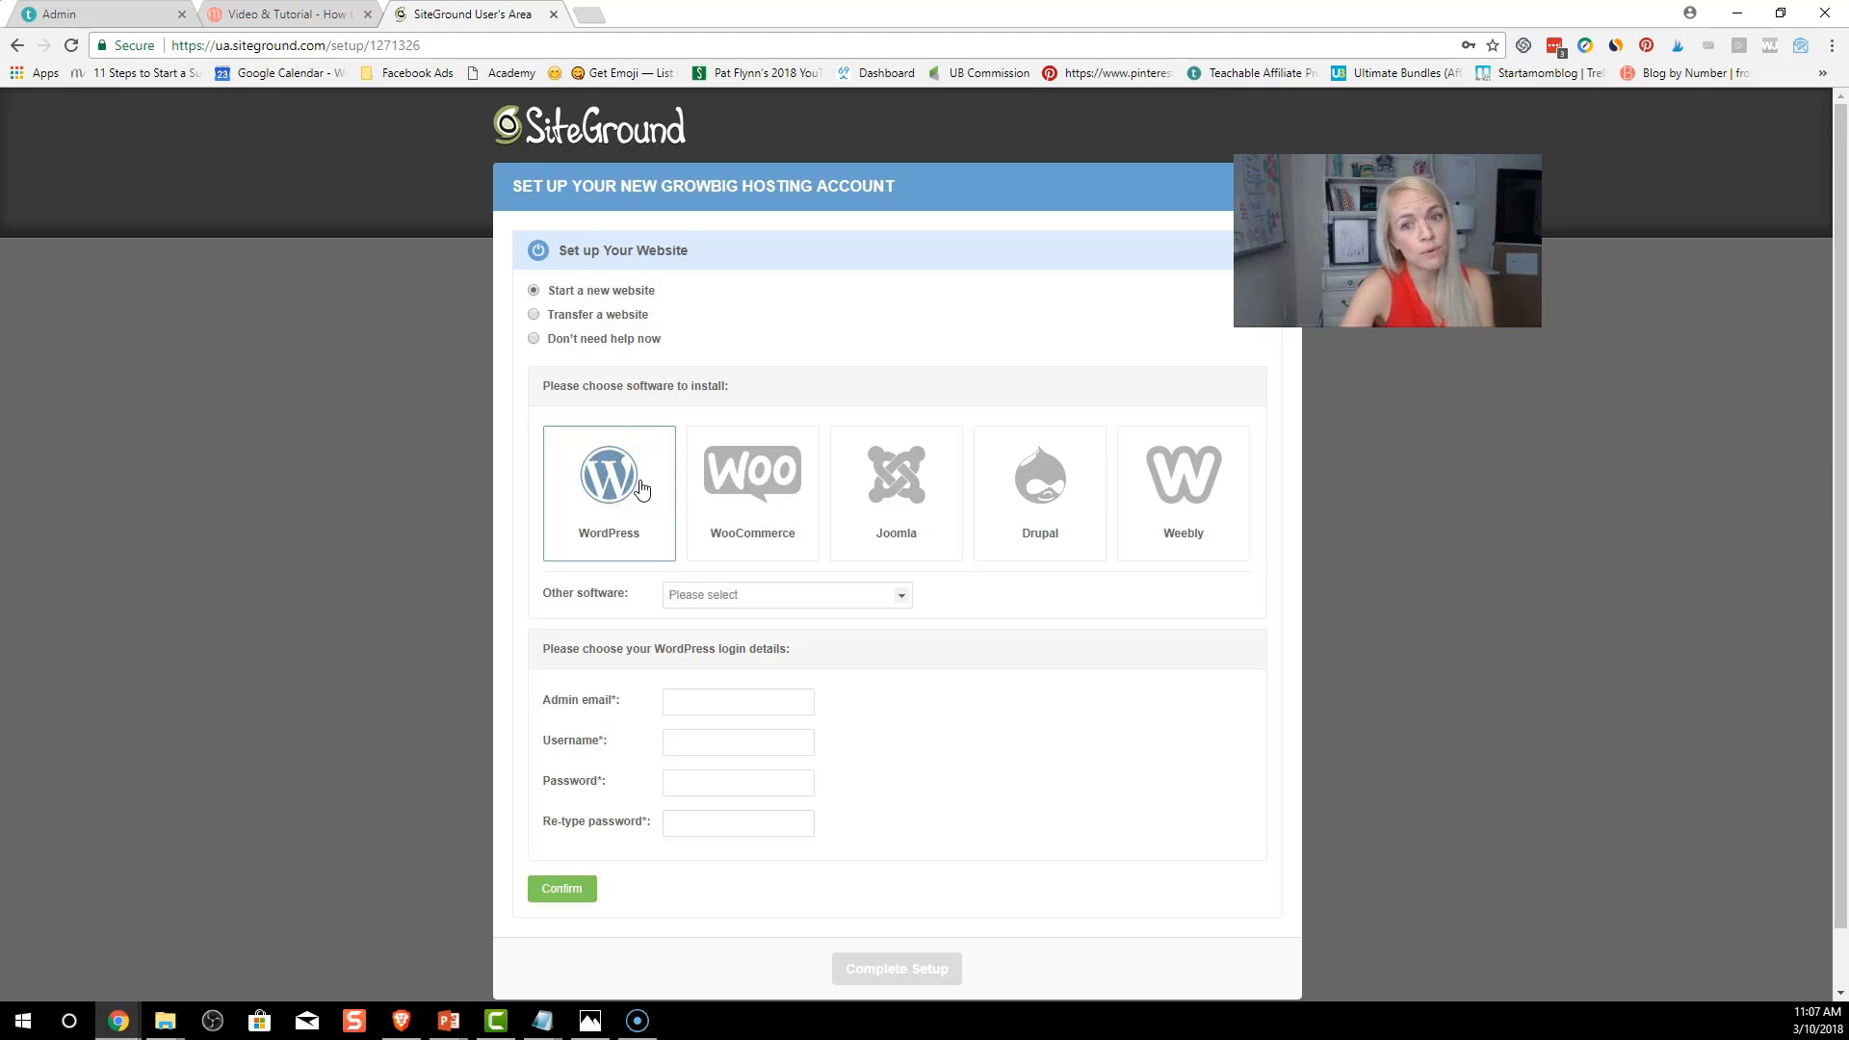
pyautogui.scroll(-1, 690, 499)
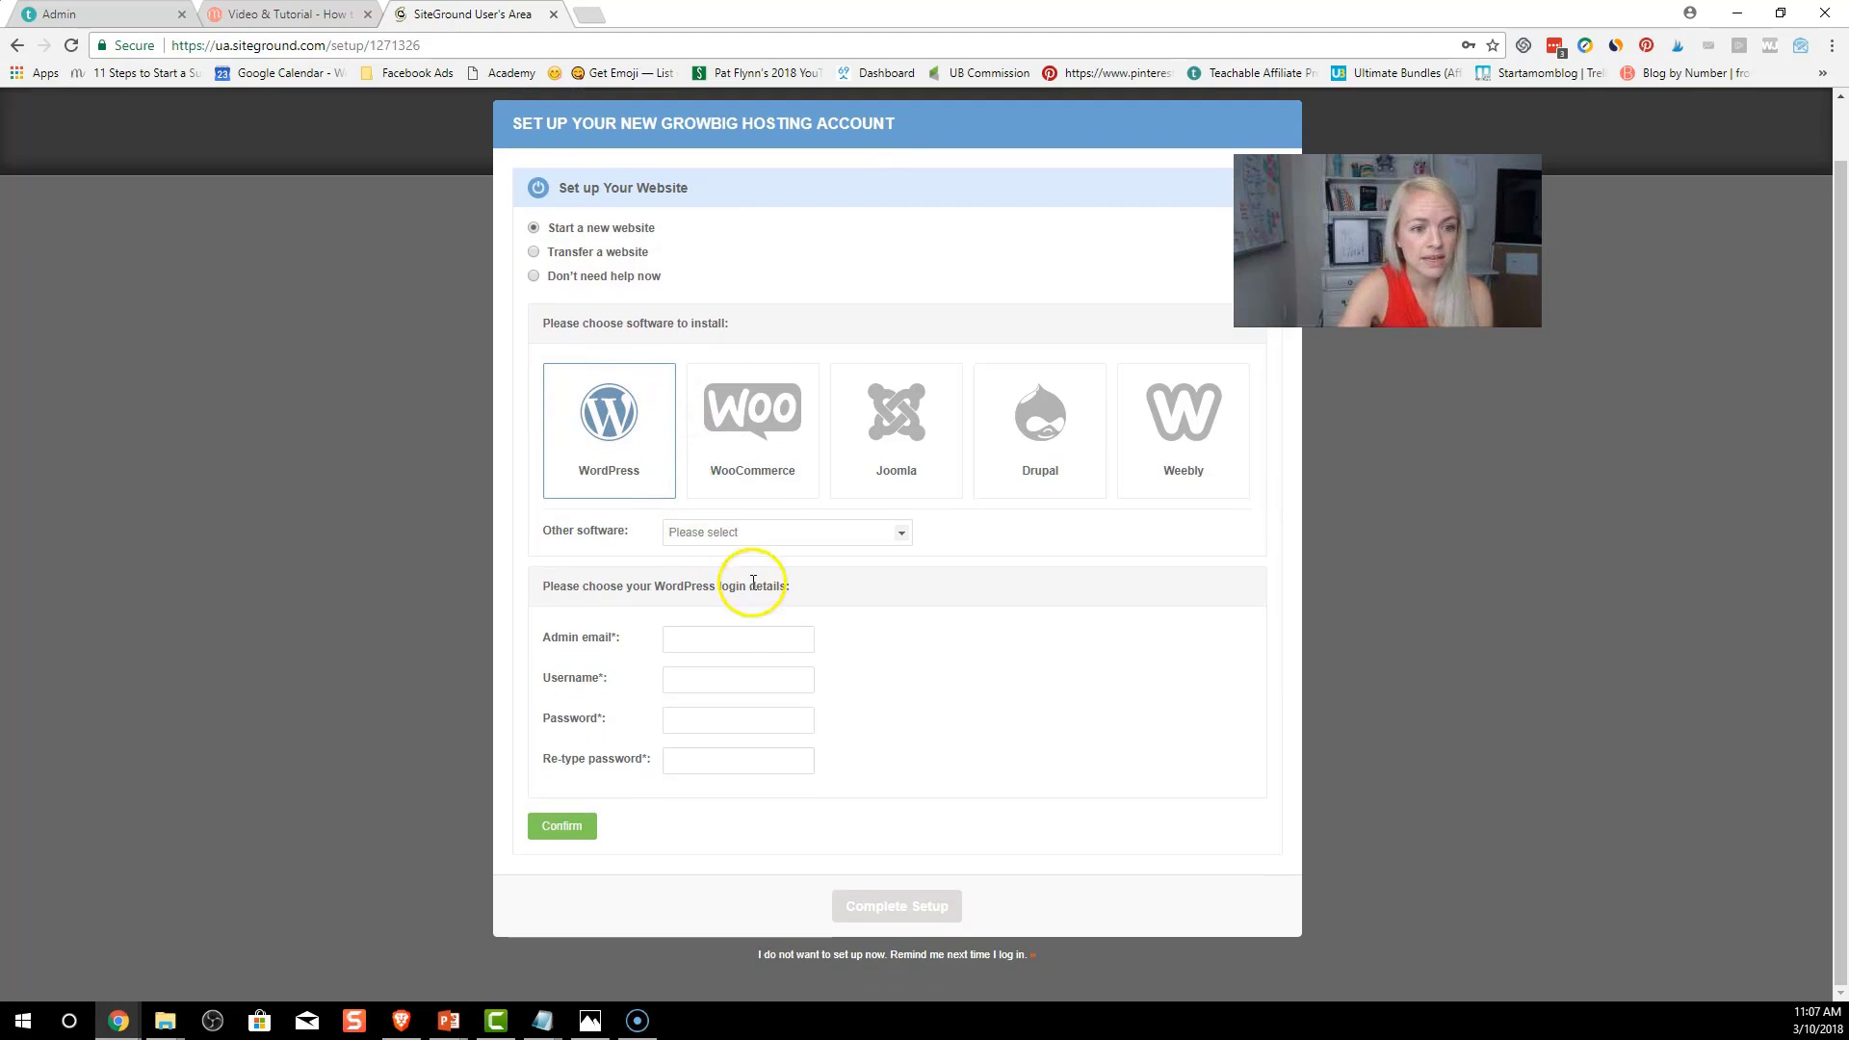
pyautogui.click(759, 639)
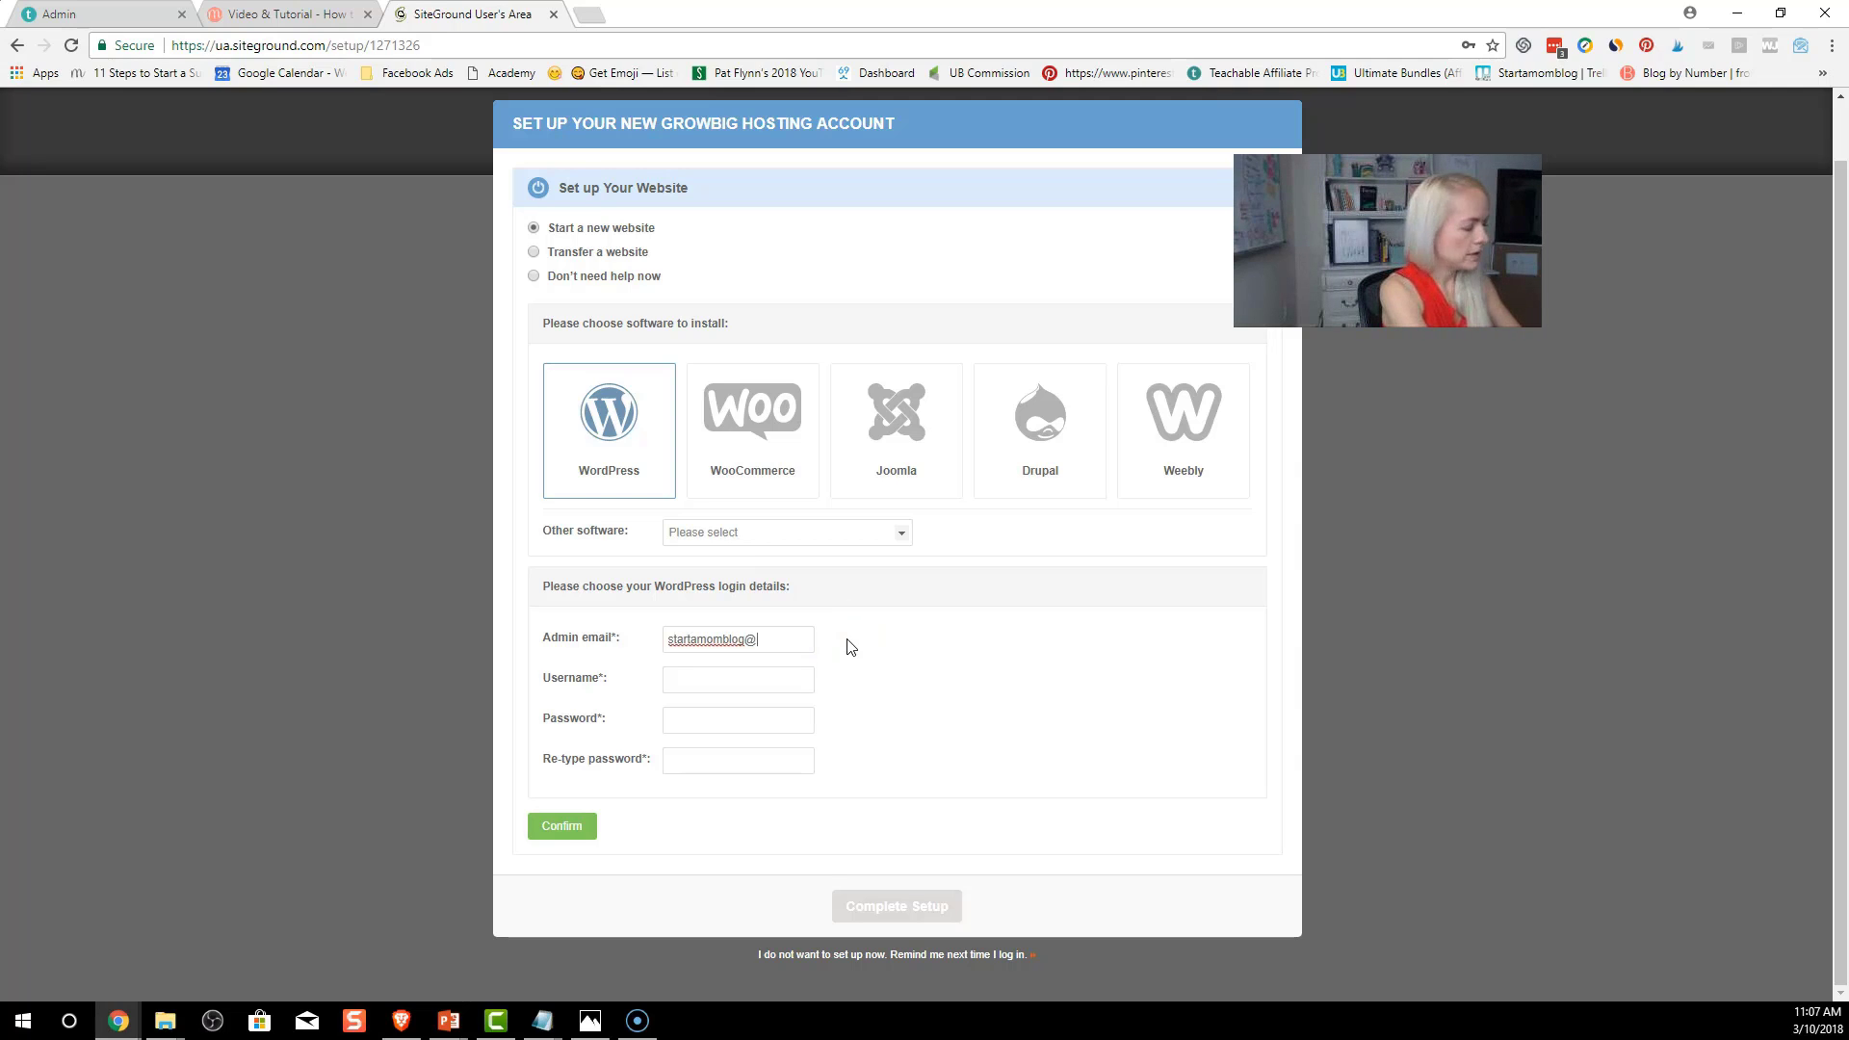
pyautogui.press('Tab')
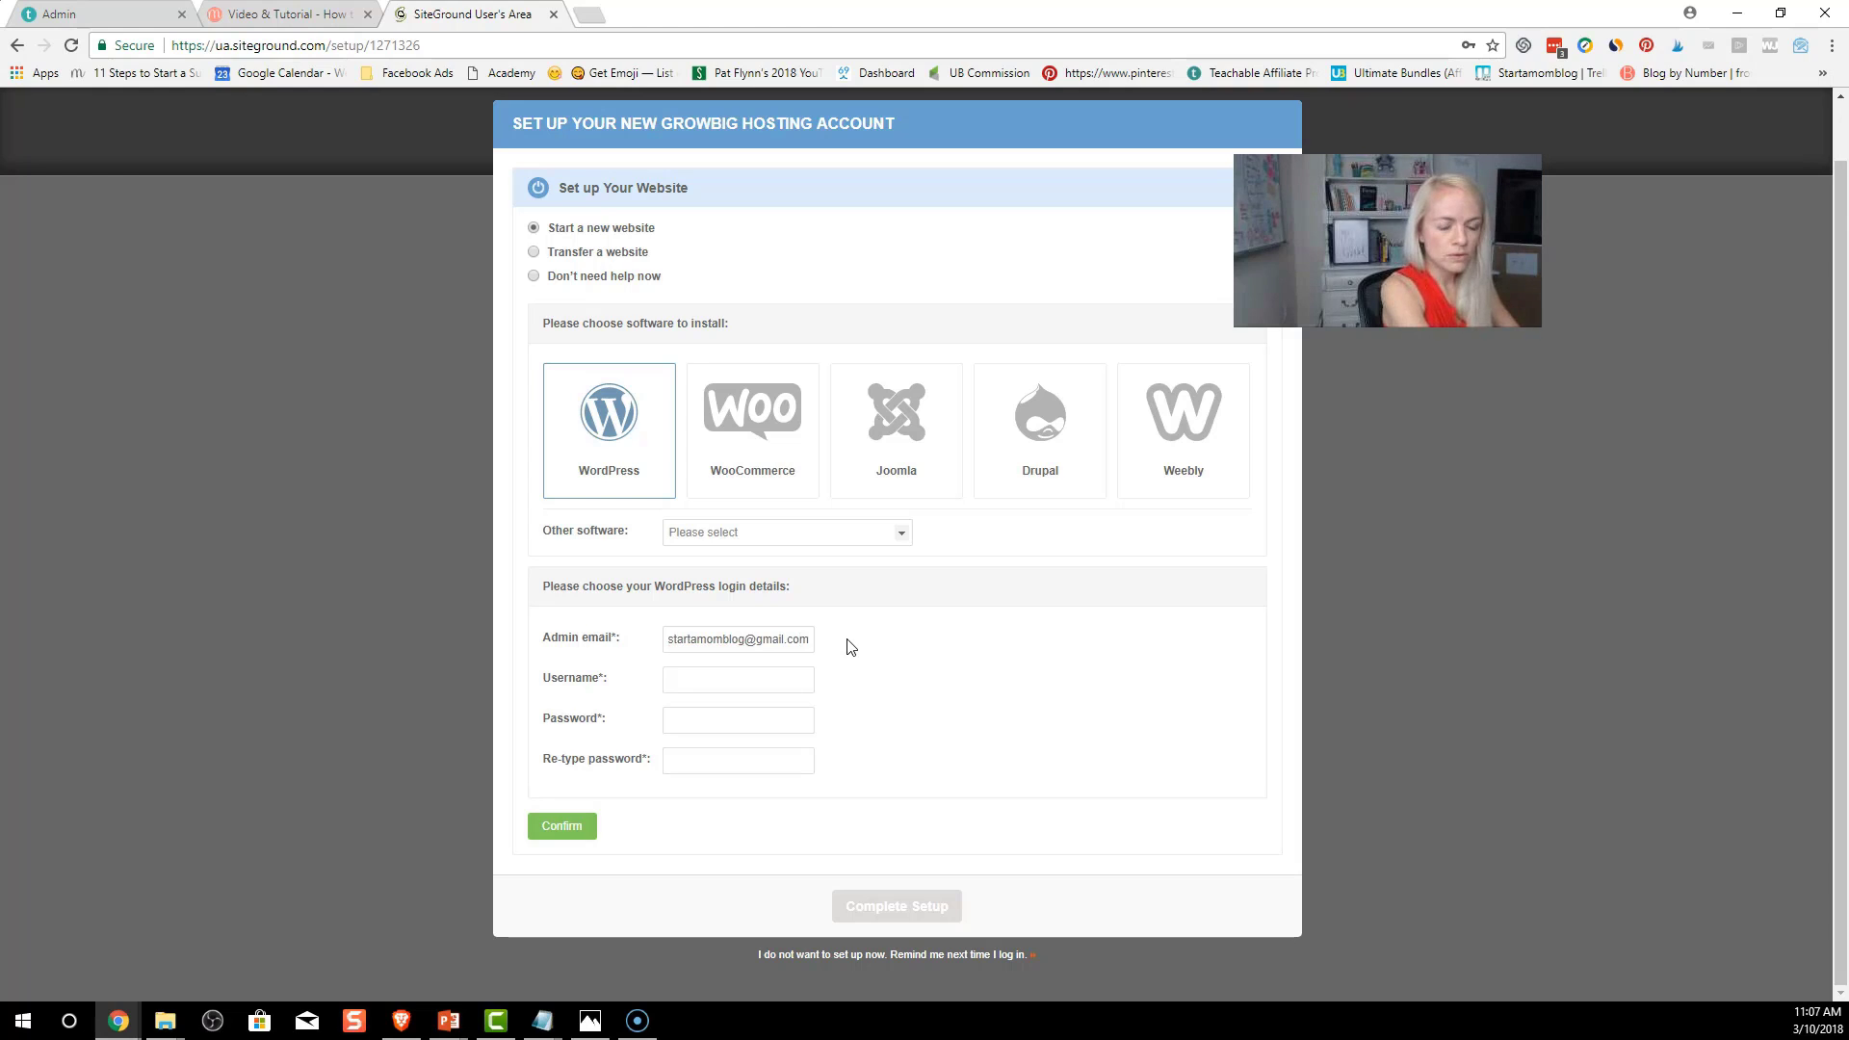
pyautogui.write('suzi')
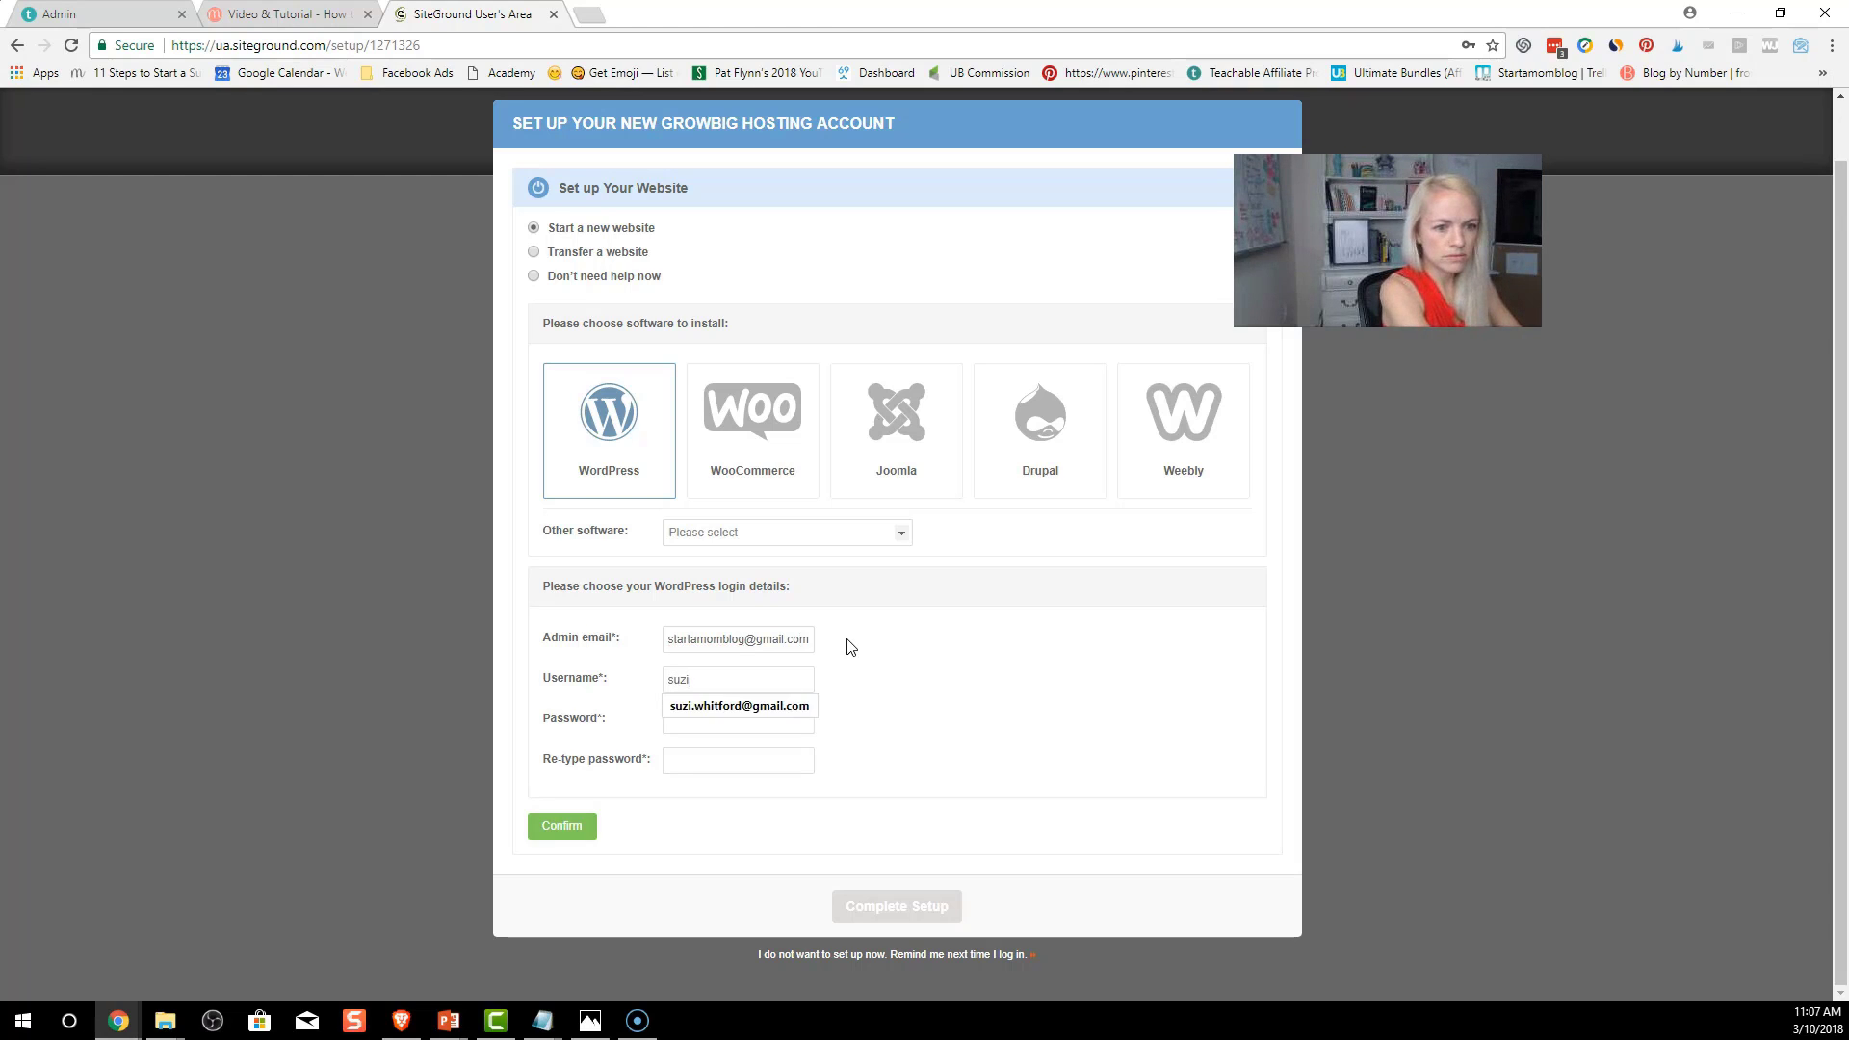
pyautogui.press('BackSpace')
pyautogui.press('BackSpace')
pyautogui.press('BackSpace')
pyautogui.press('BackSpace')
pyautogui.write('startamomblog')
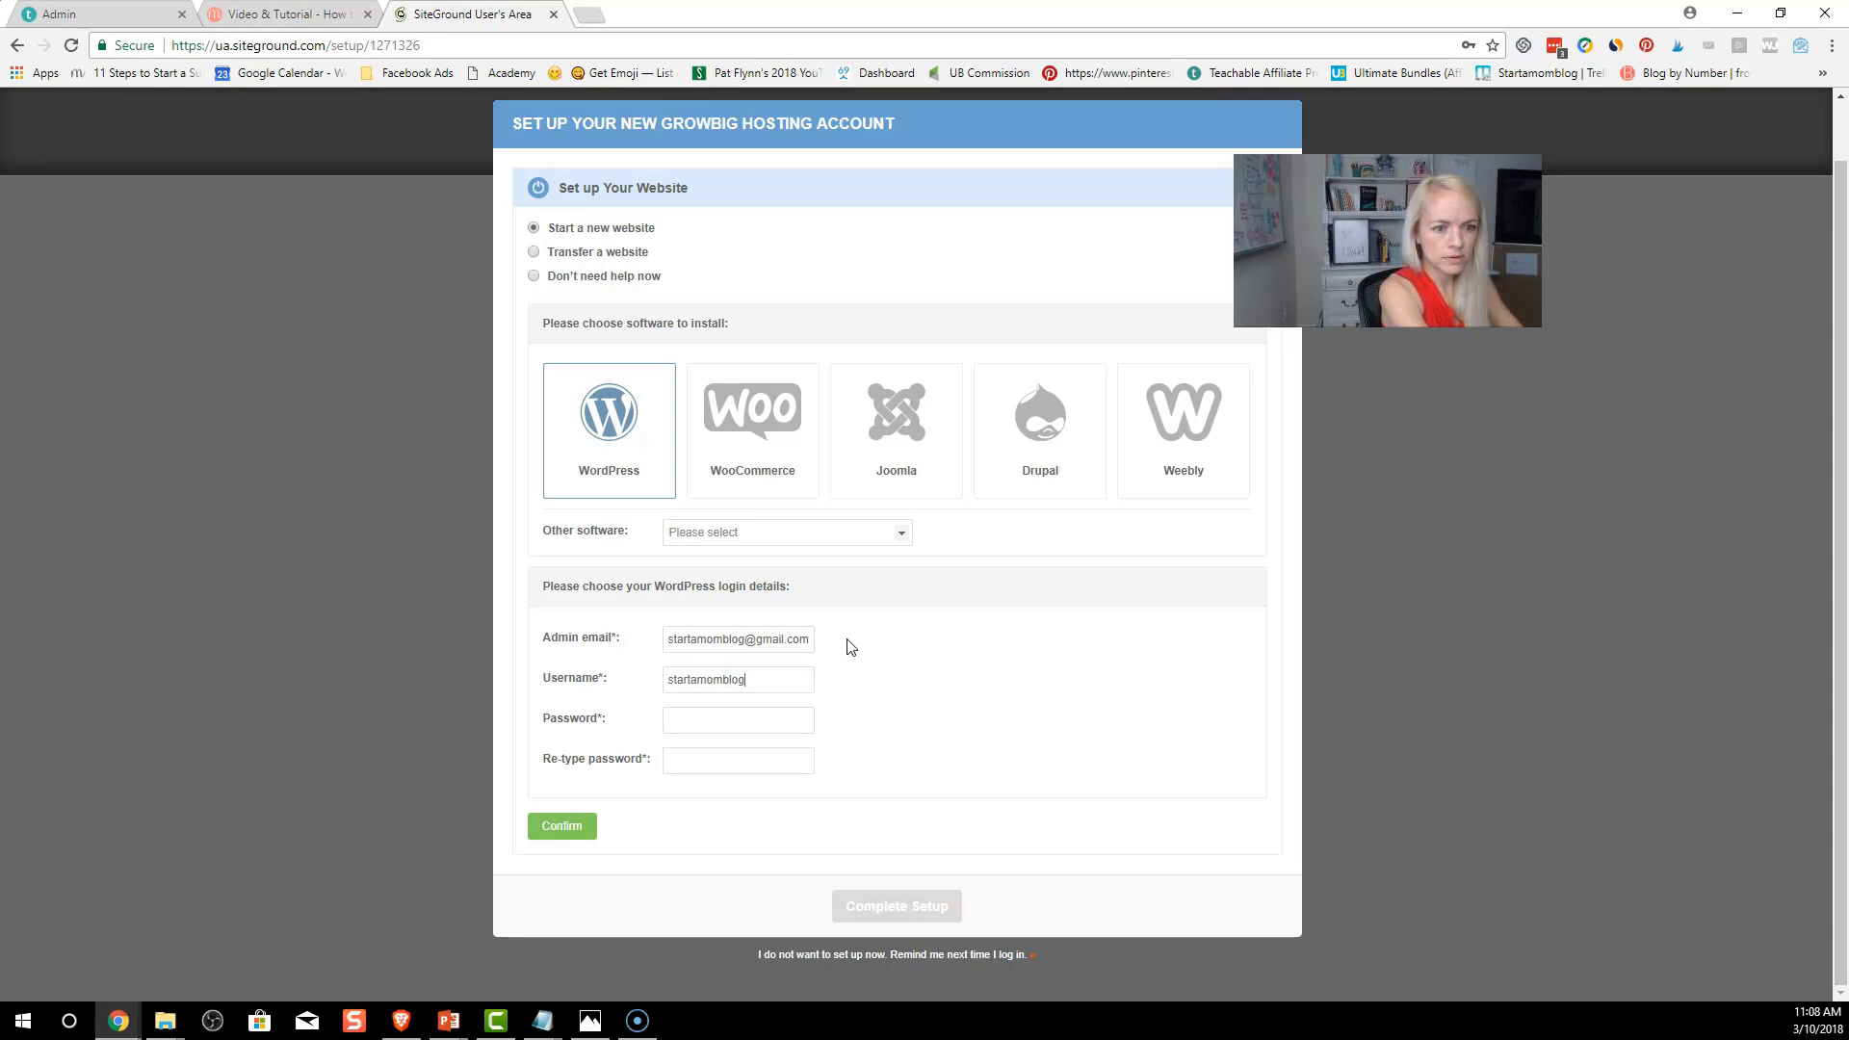
pyautogui.press('Tab')
pyautogui.write('••••••')
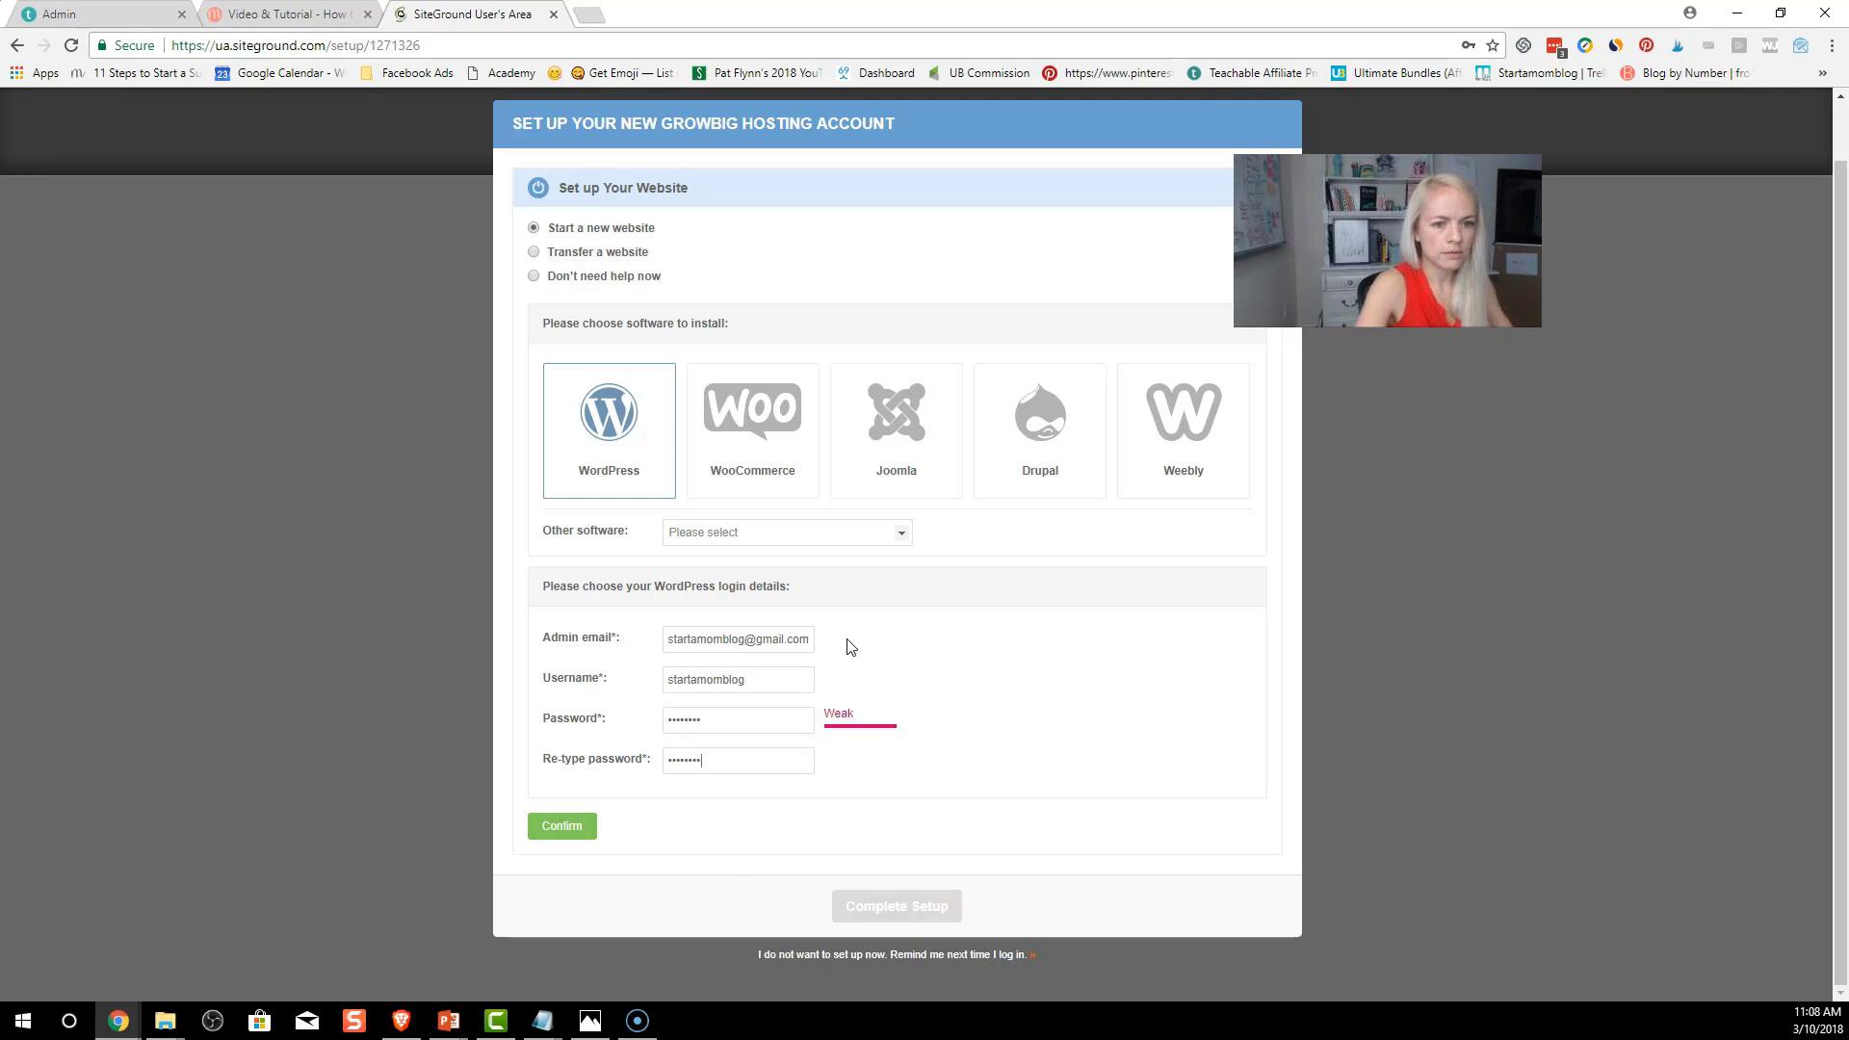
# Replace the rejected weak admin password with a stronger one and confirm
pyautogui.click(578, 839)
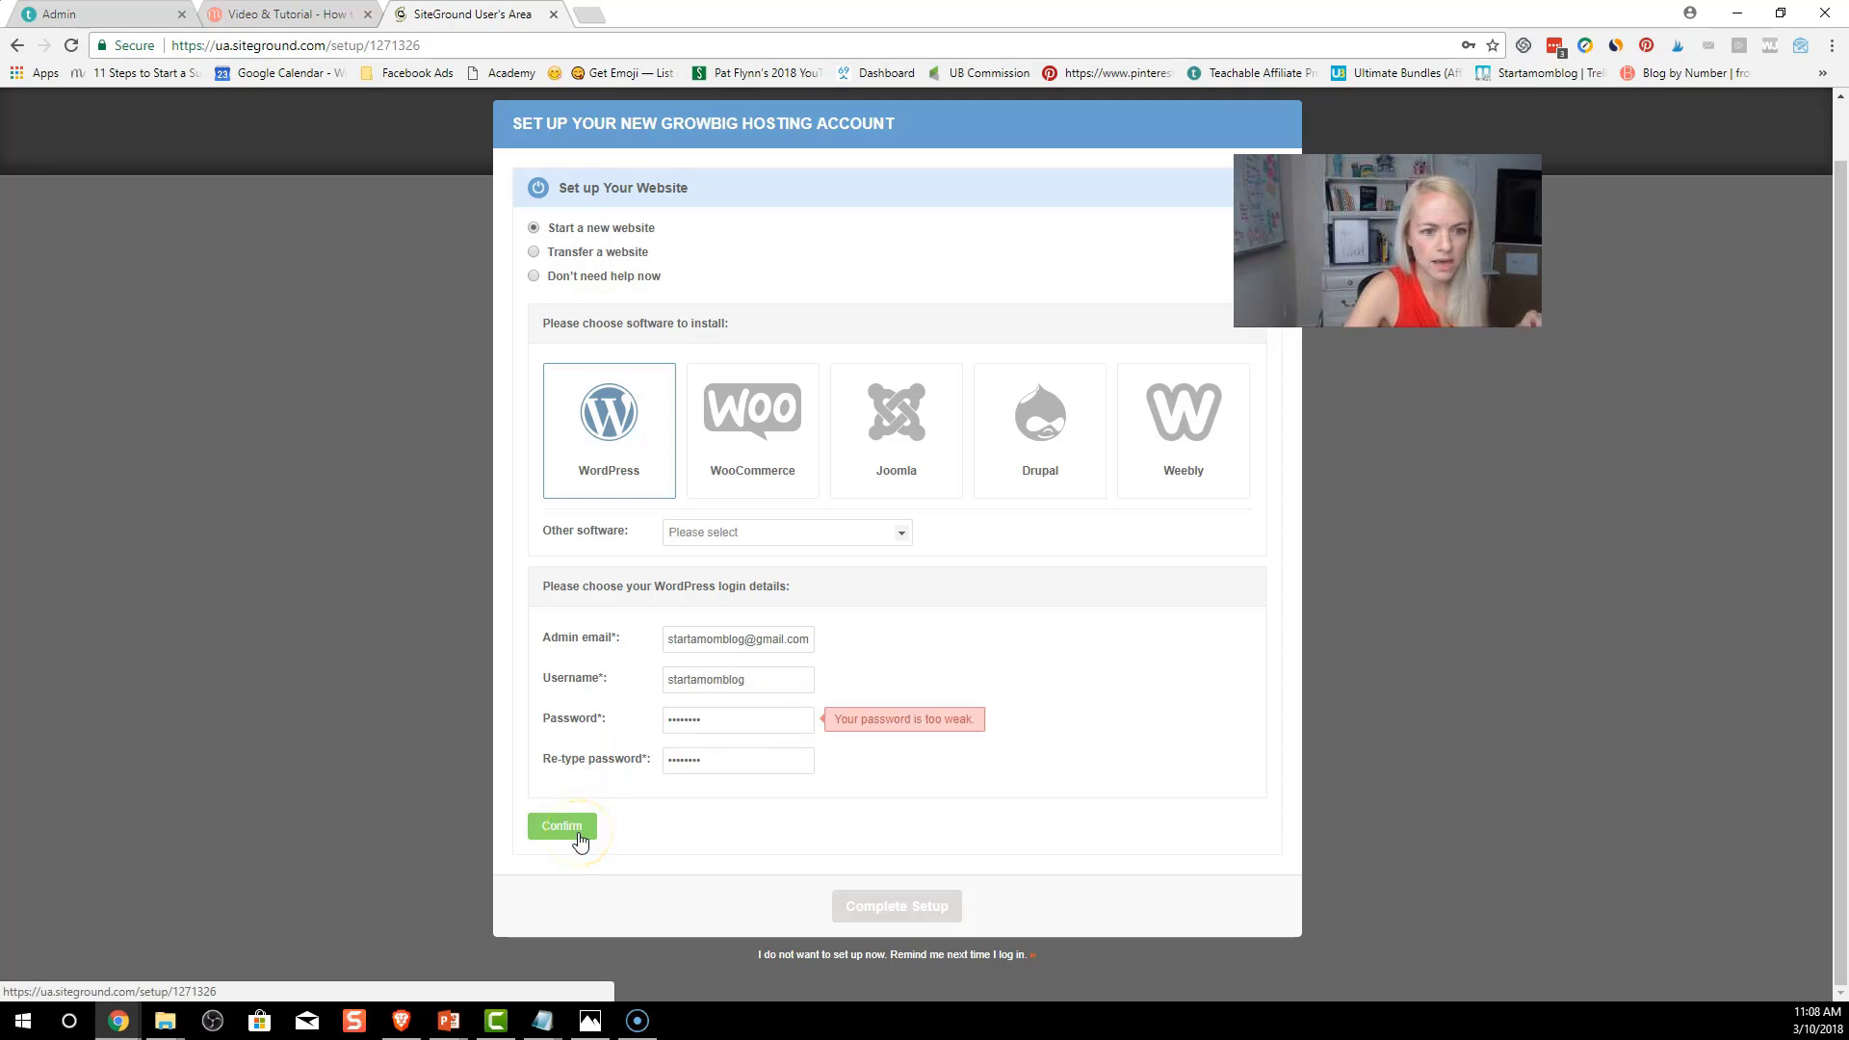
pyautogui.moveTo(694, 719); pyautogui.dragTo(588, 722)
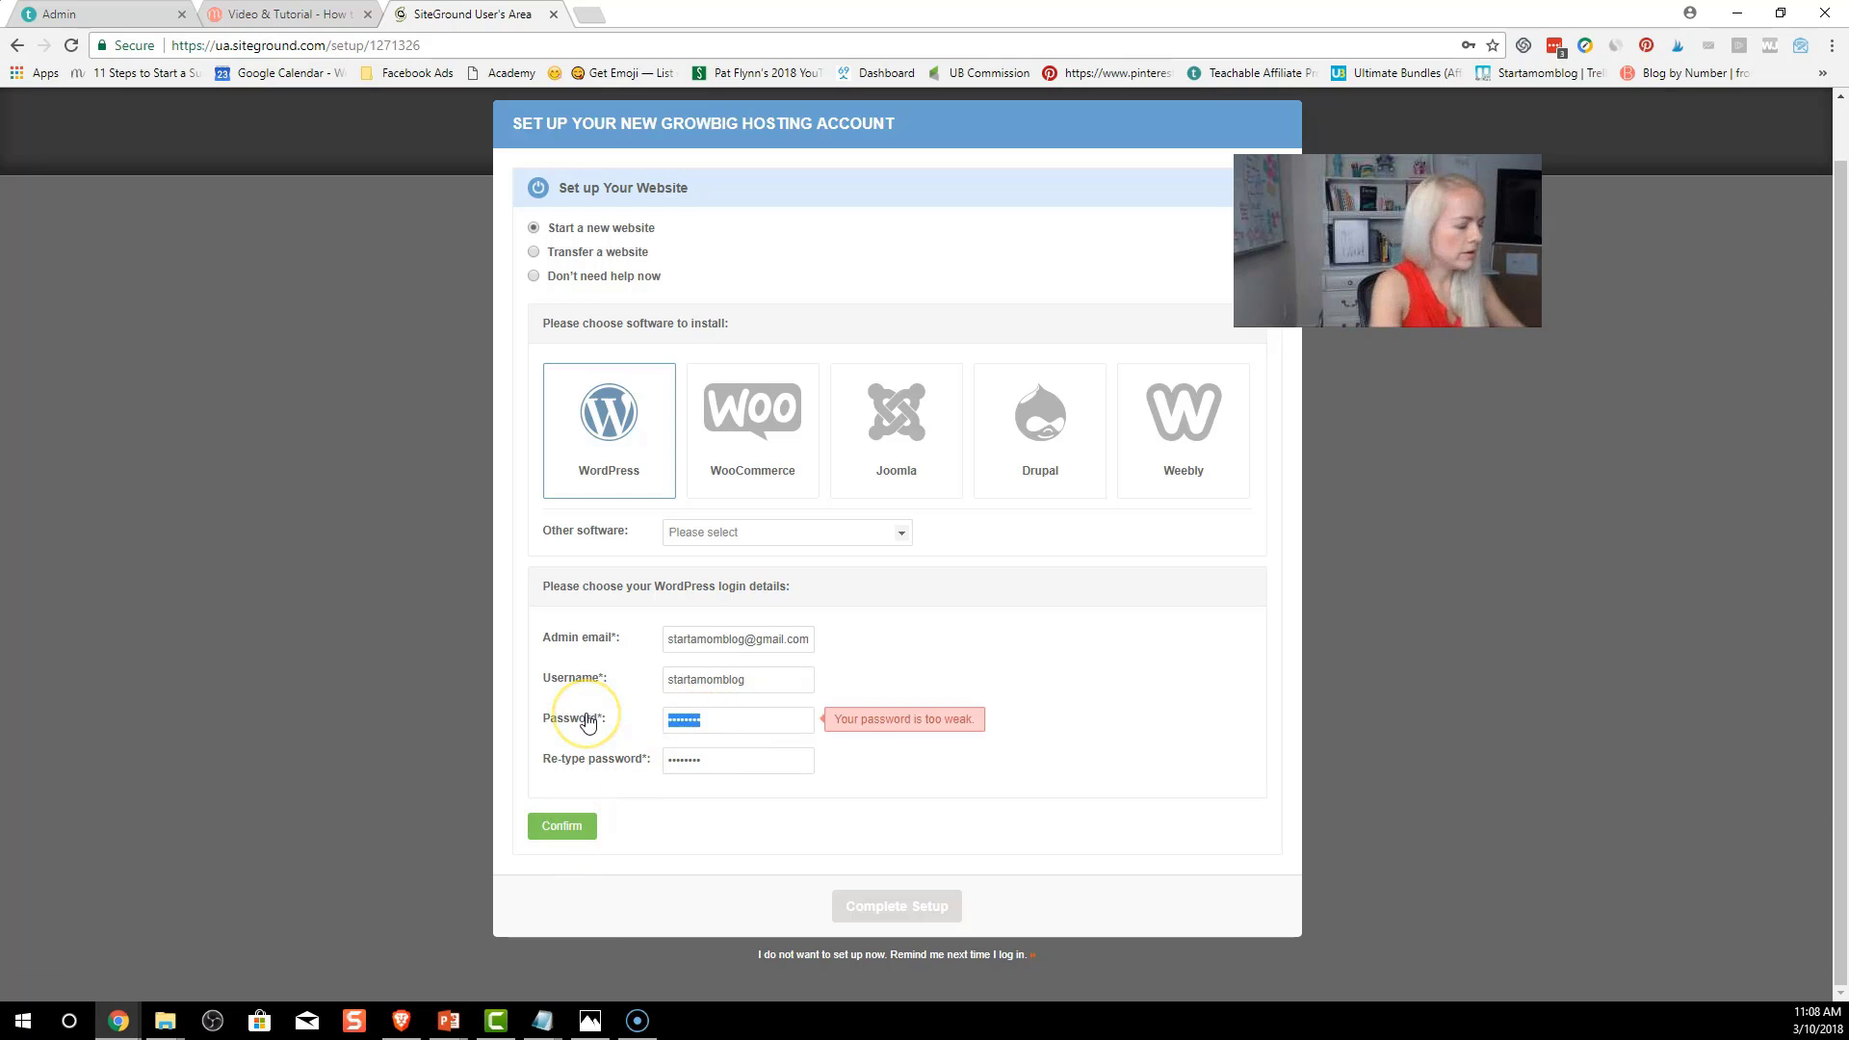
pyautogui.write('•••••••••')
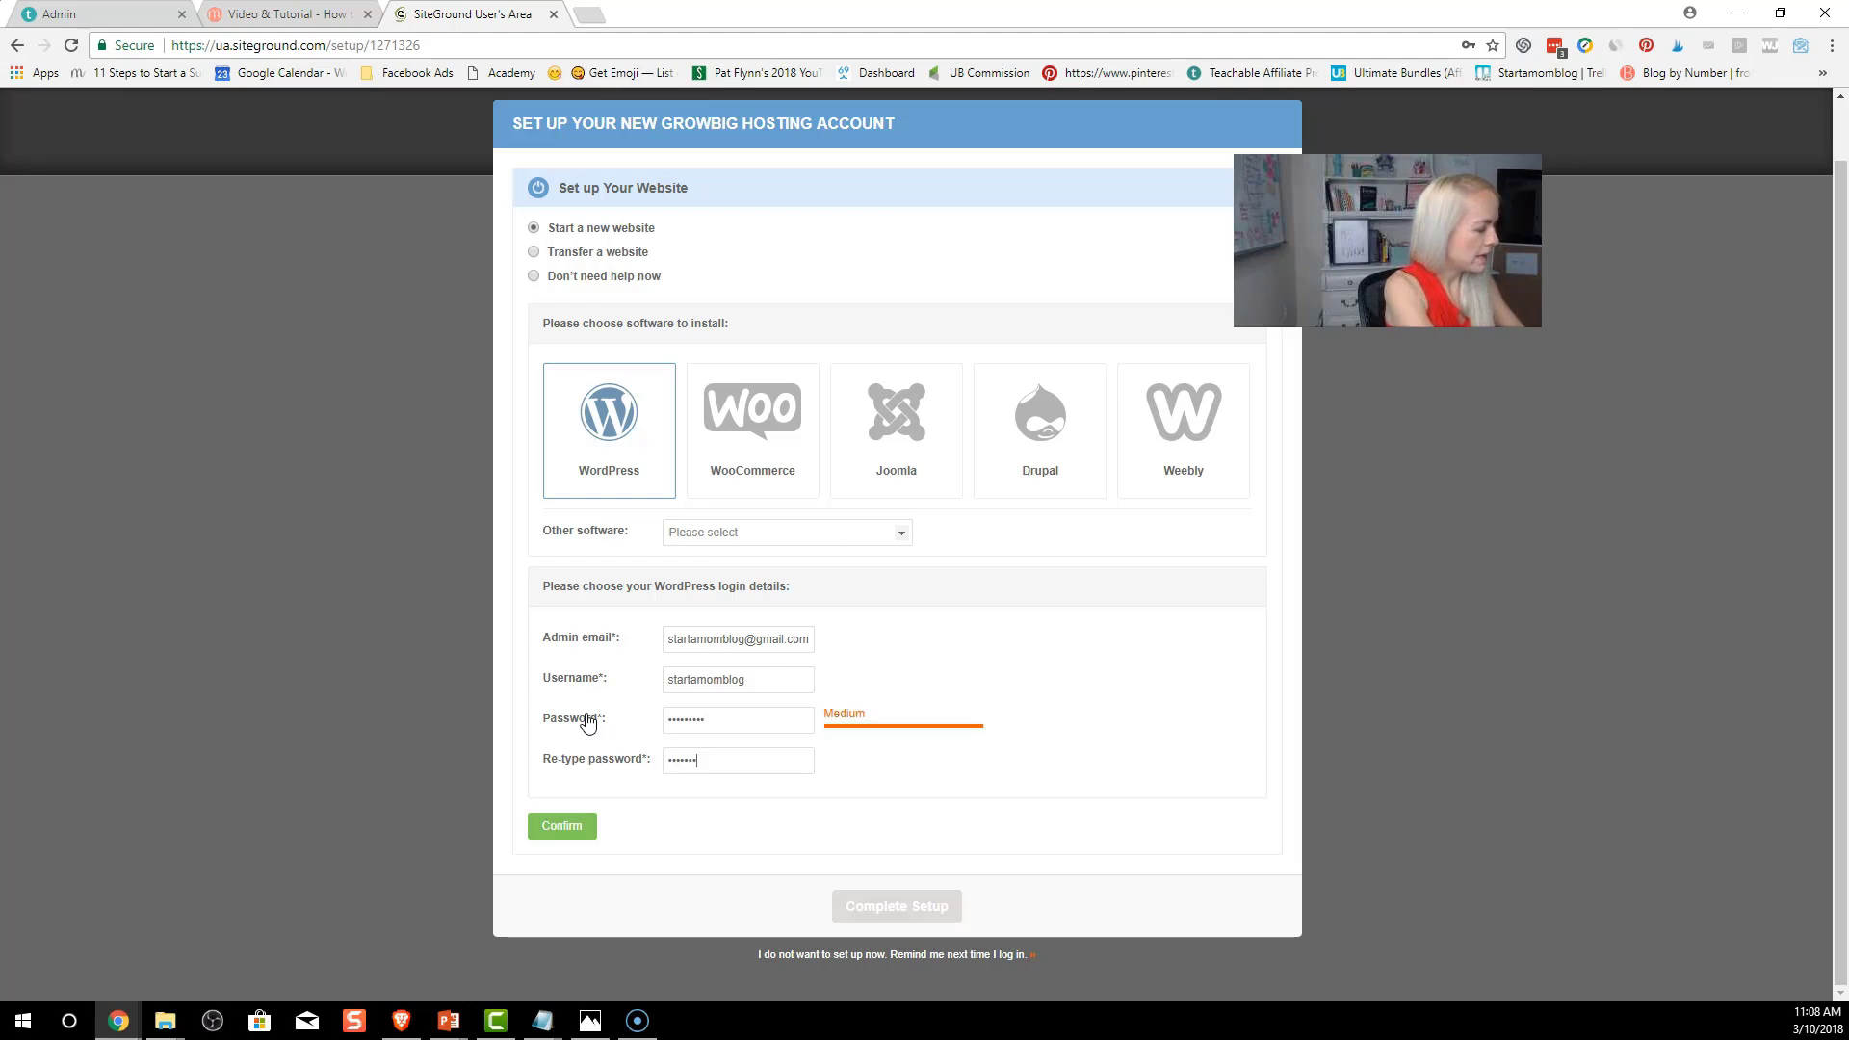
pyautogui.click(589, 825)
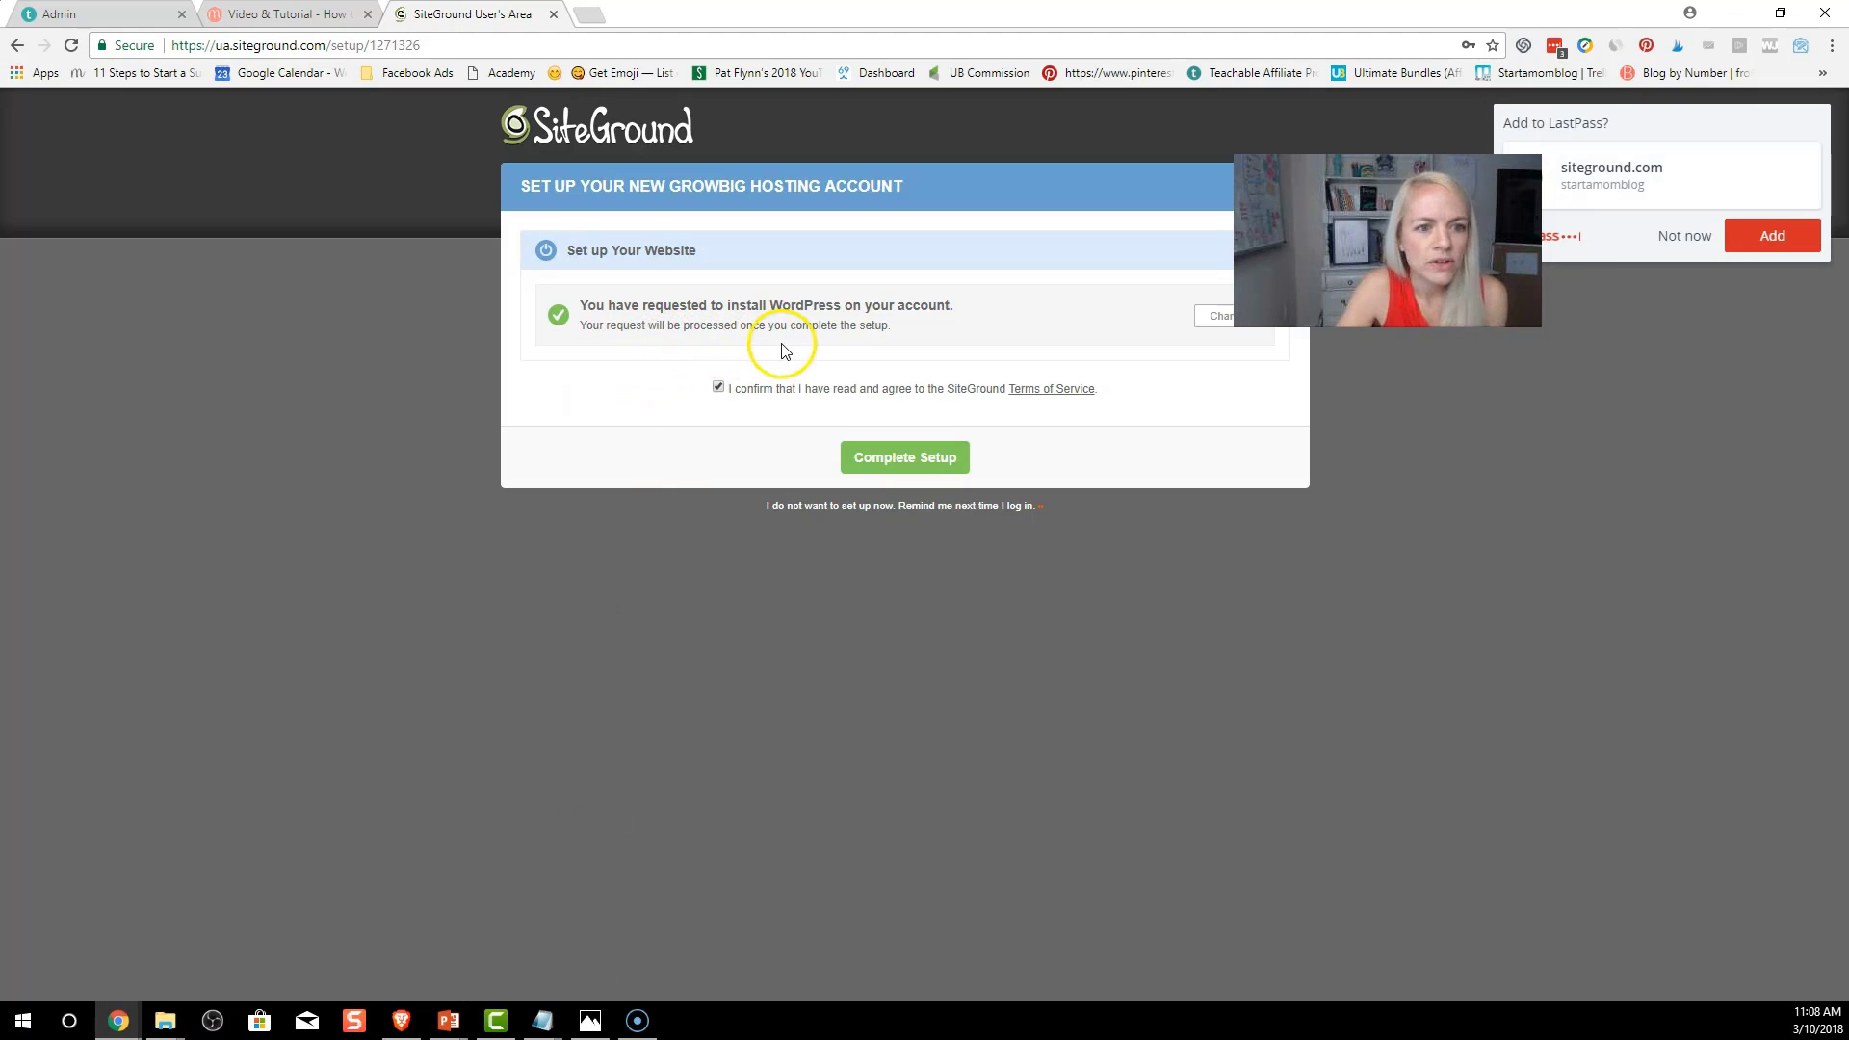
# Complete the setup until the hosting account is reported ready to use
pyautogui.click(874, 469)
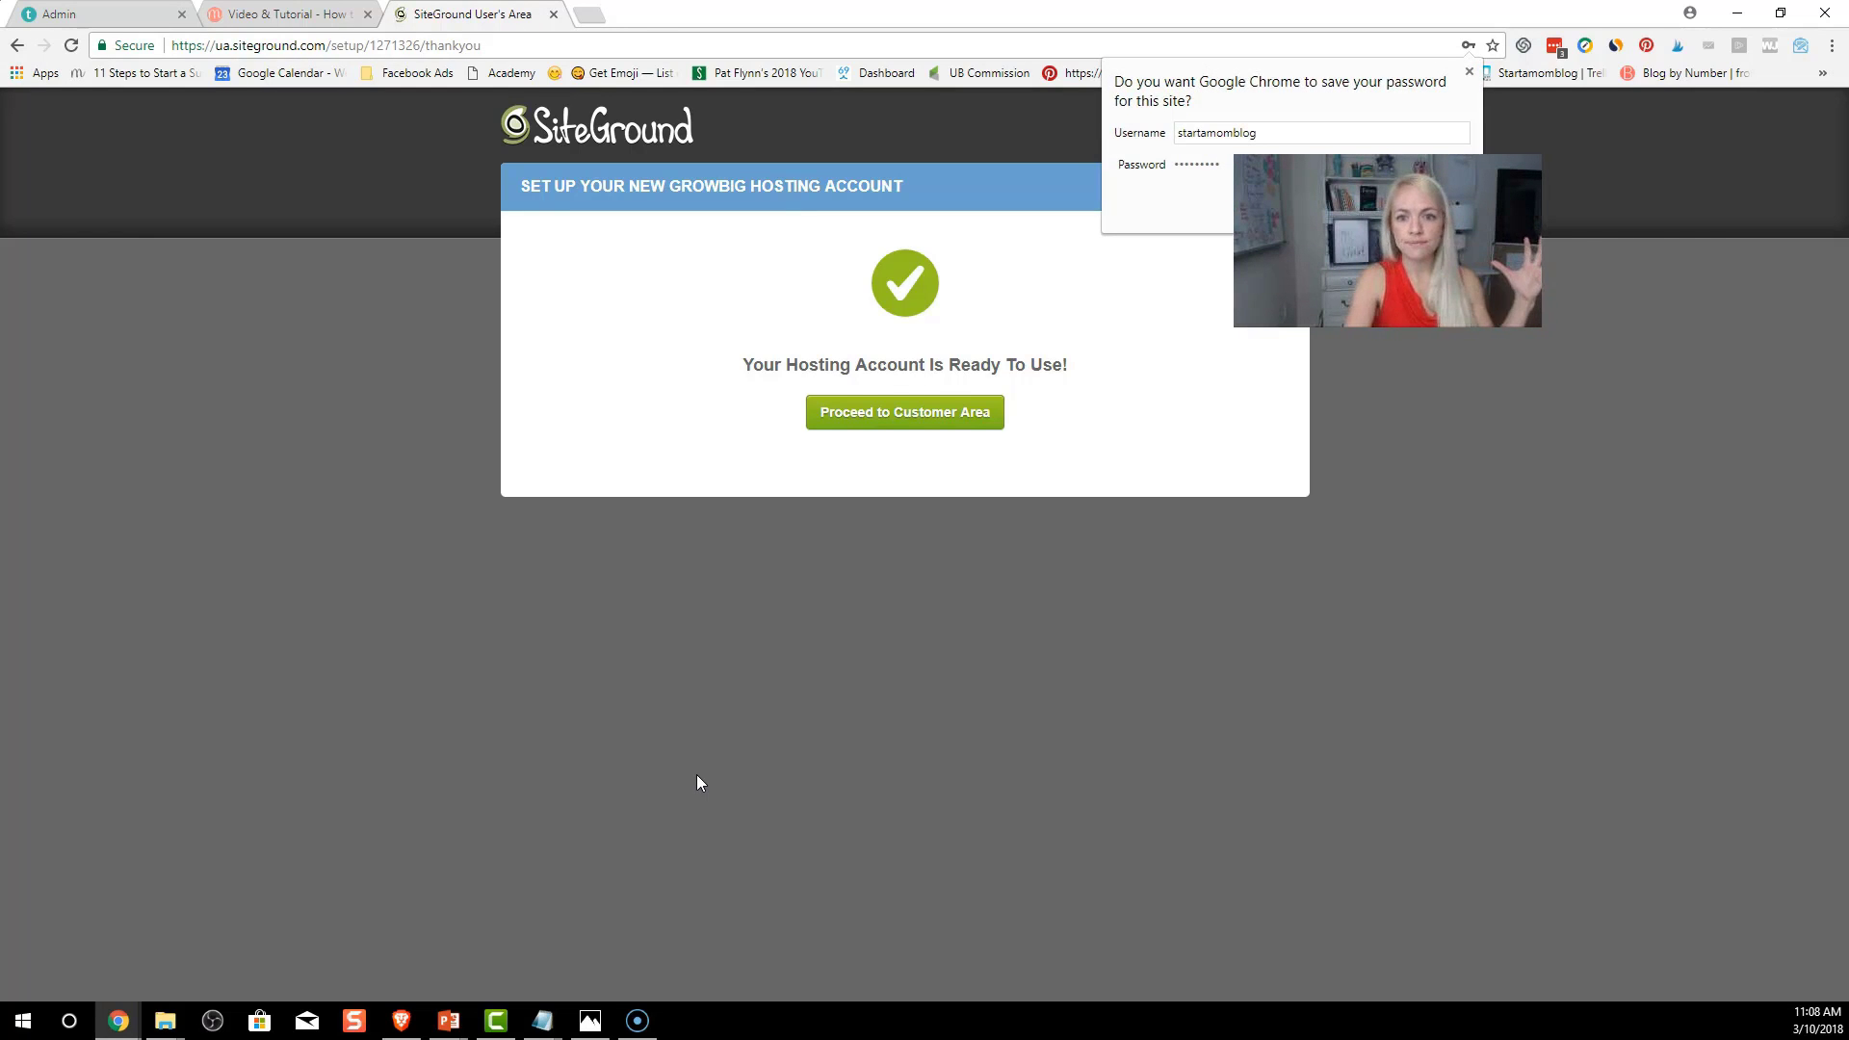
# Dismiss the save-password prompt and go to the SiteGround Customer Area home page
pyautogui.click(1469, 72)
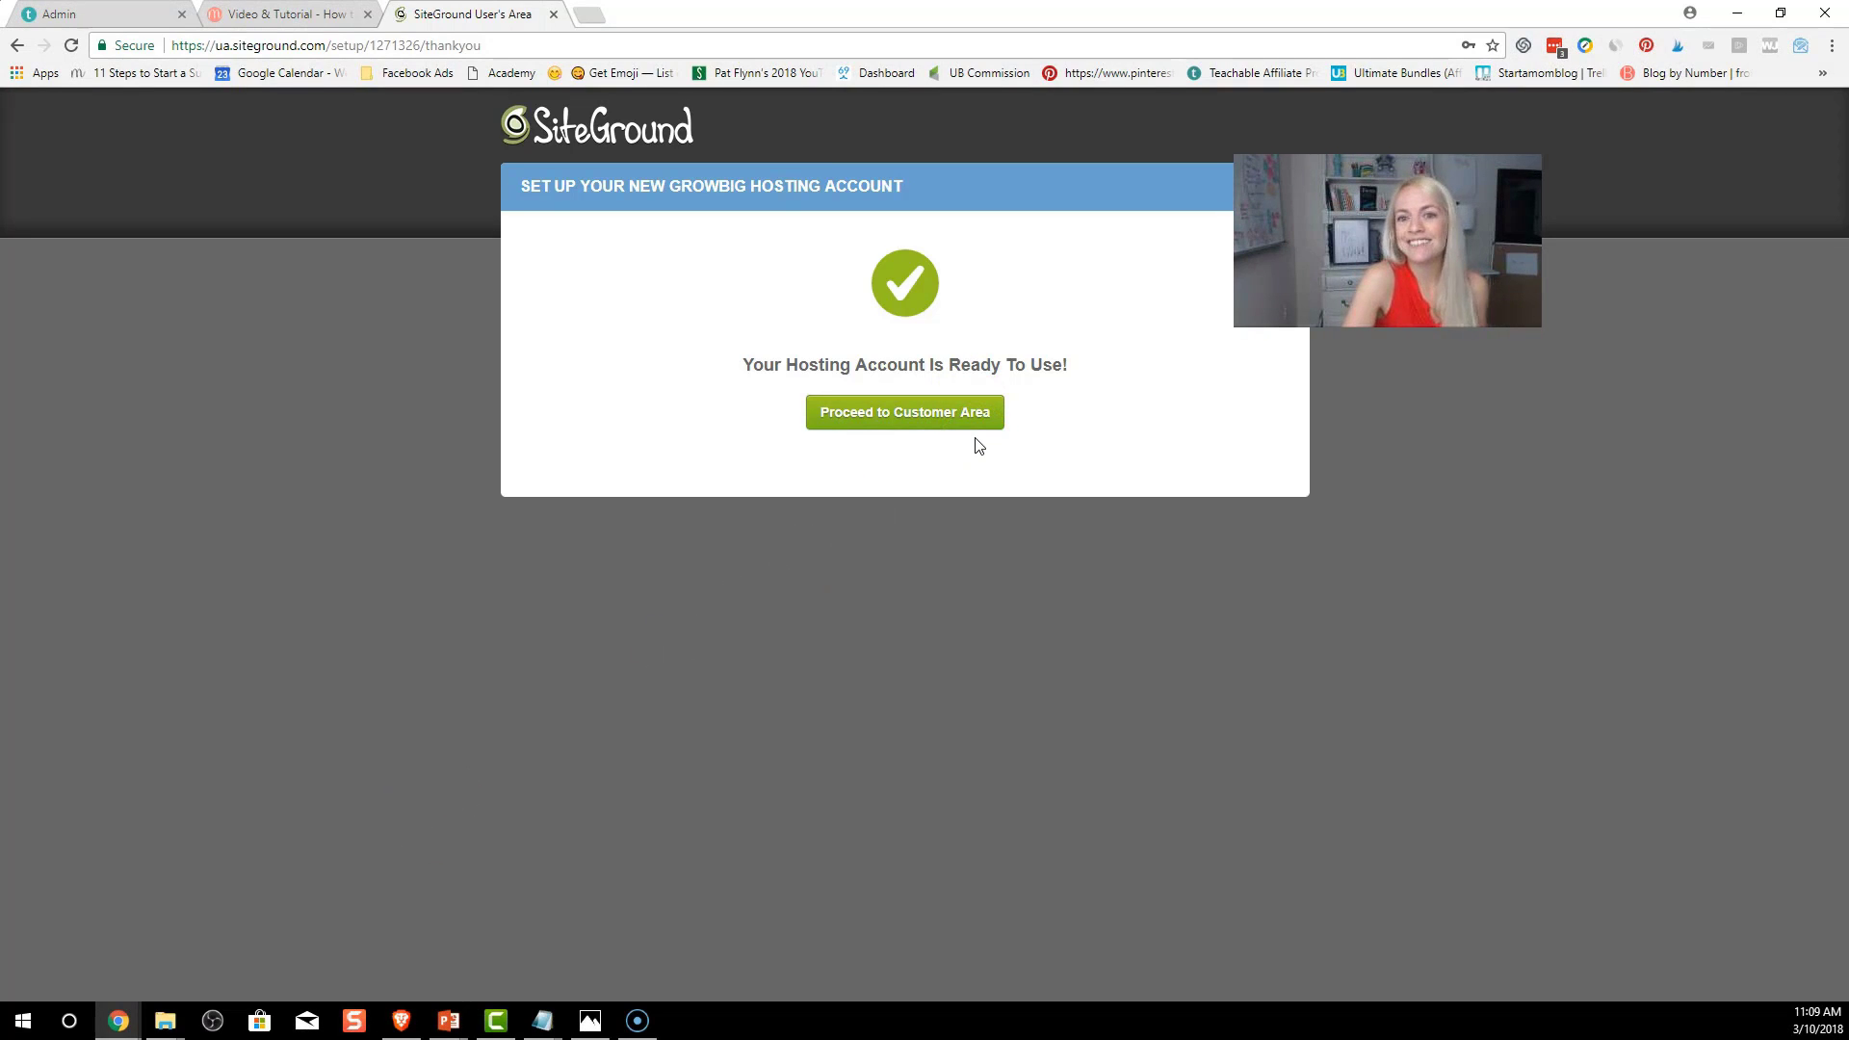
pyautogui.click(979, 419)
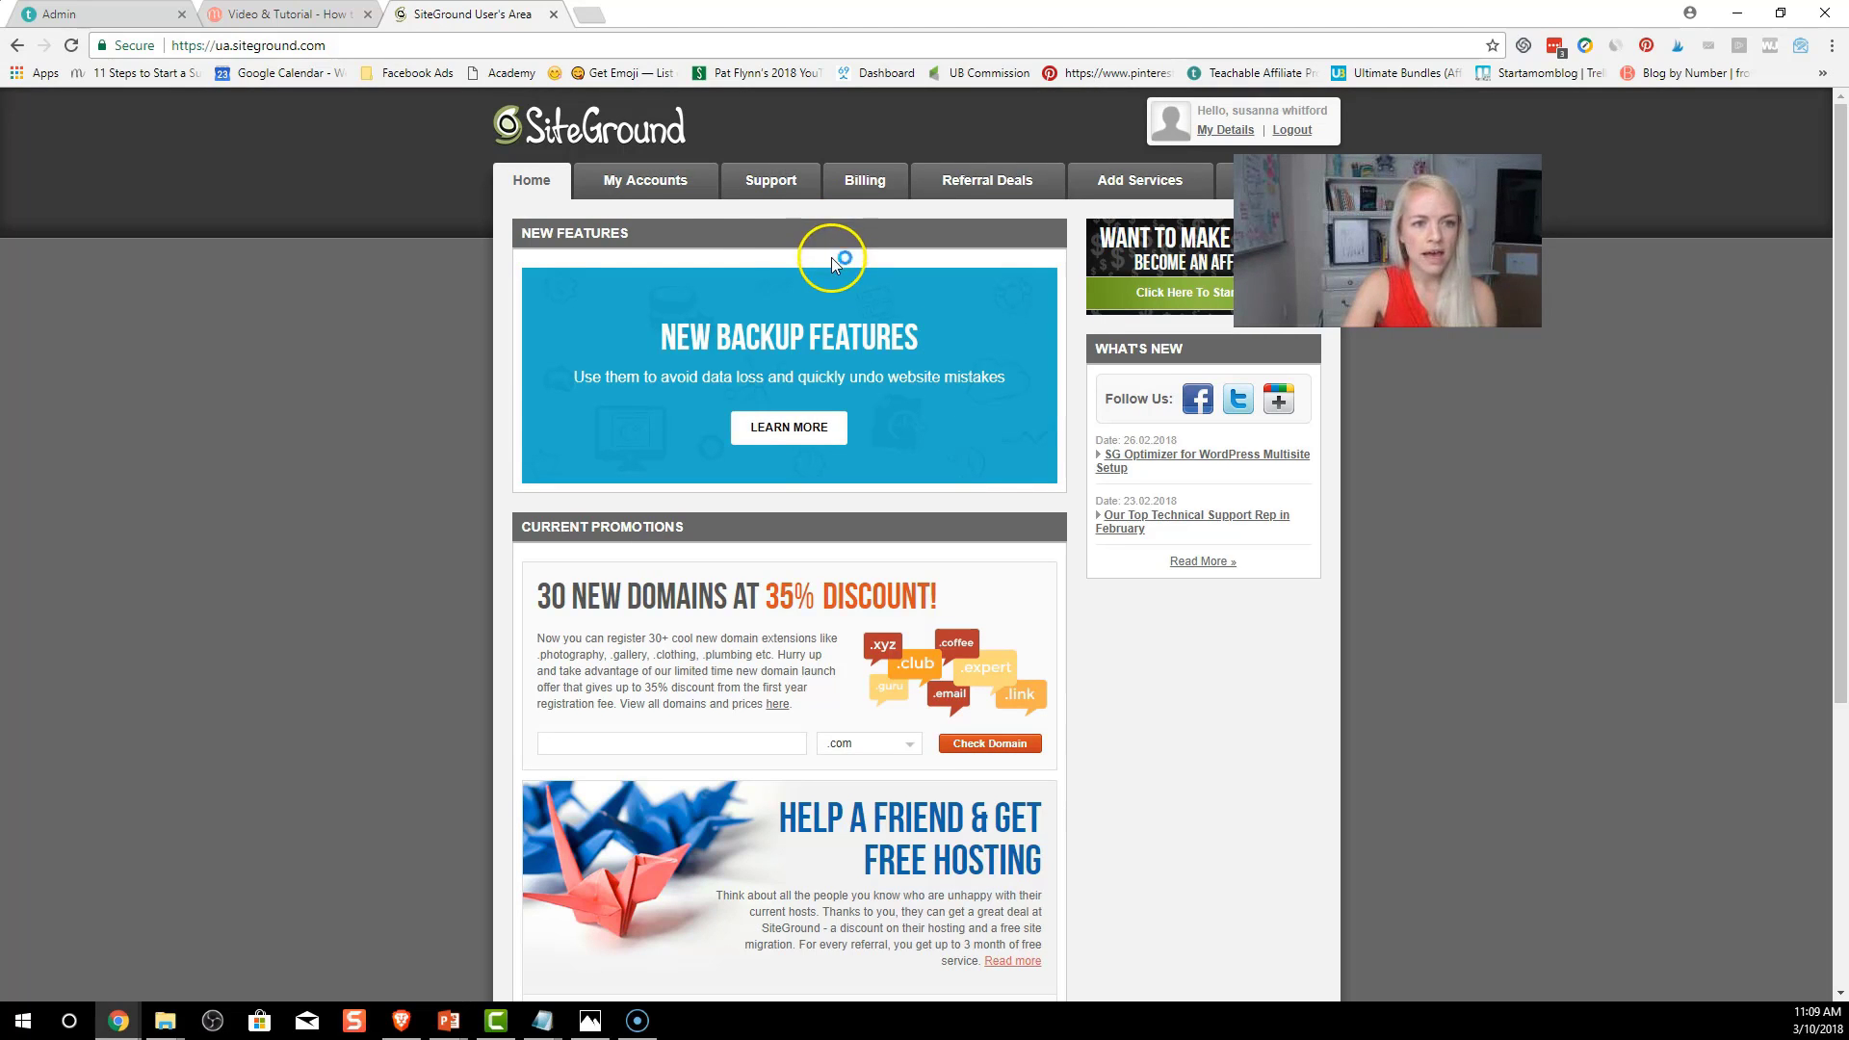
# Load snackthennap.com/wp-admin in a new tab to reach the WordPress login page
pyautogui.click(588, 15)
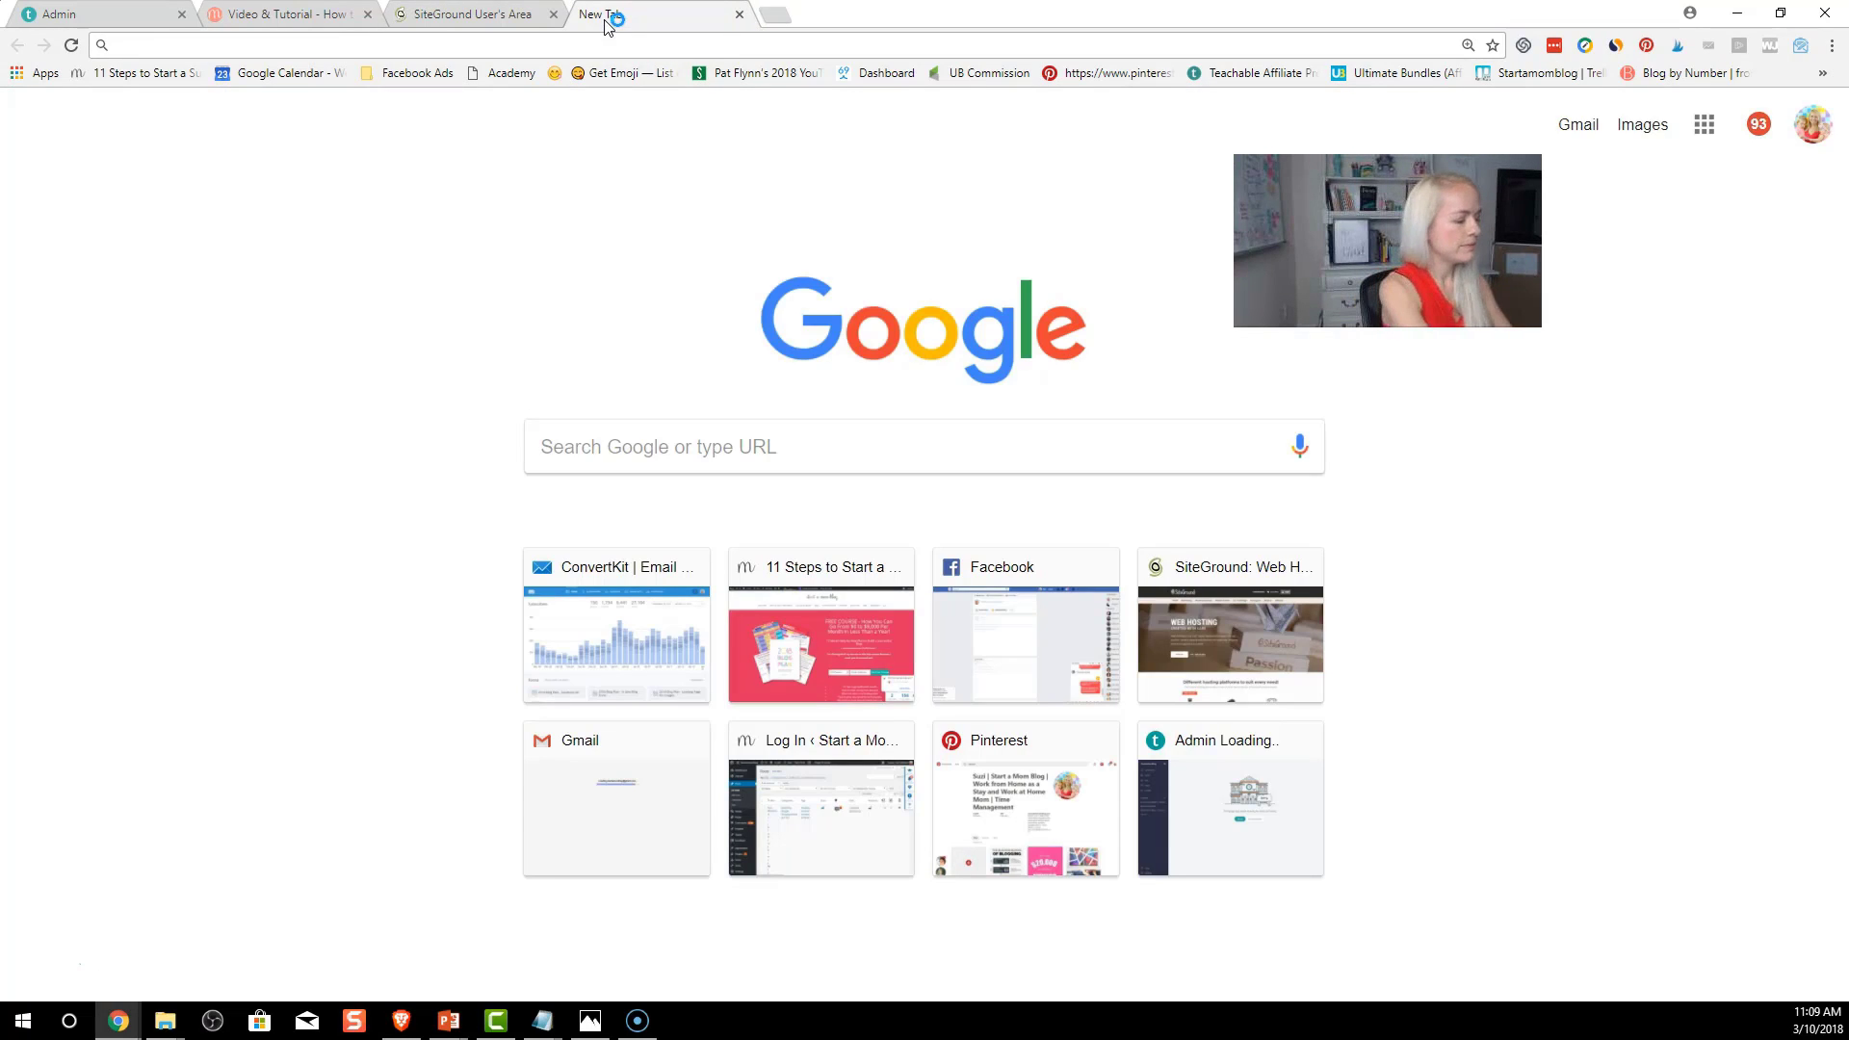
pyautogui.write('snap')
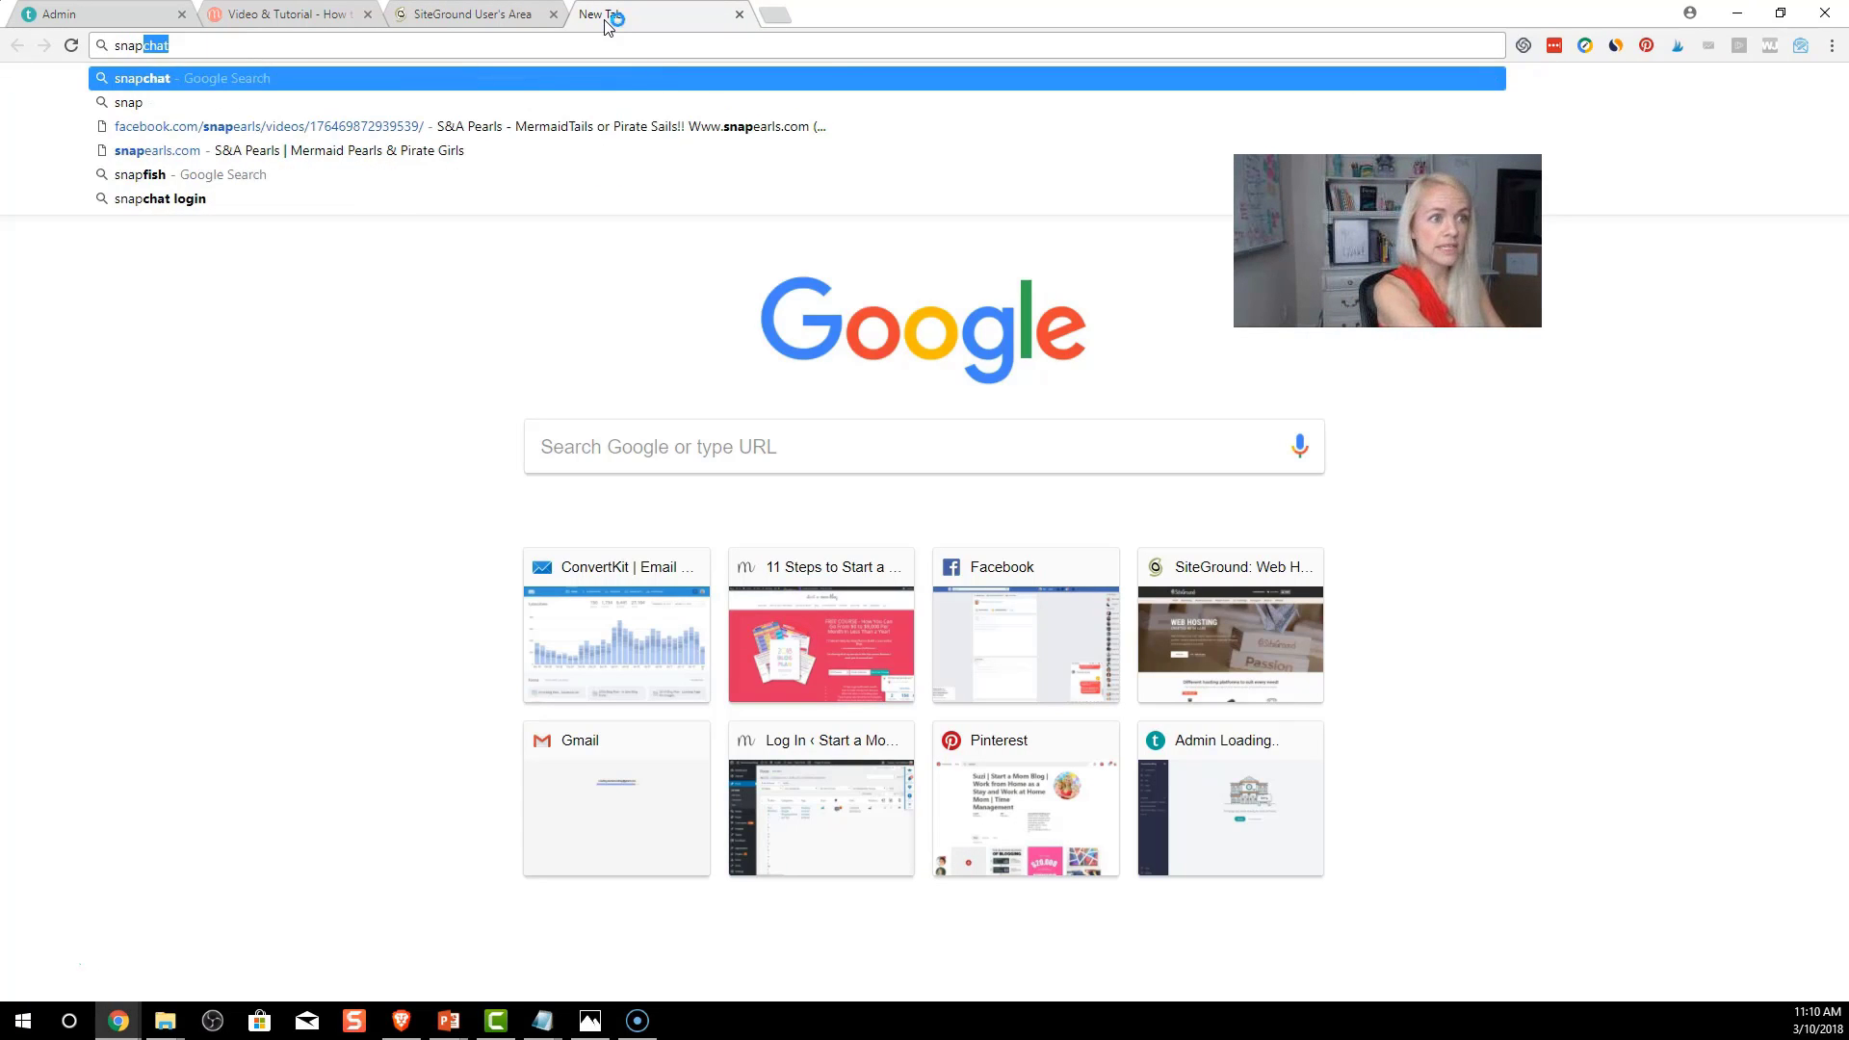
pyautogui.press('BackSpace')
pyautogui.press('BackSpace')
pyautogui.write('ckt')
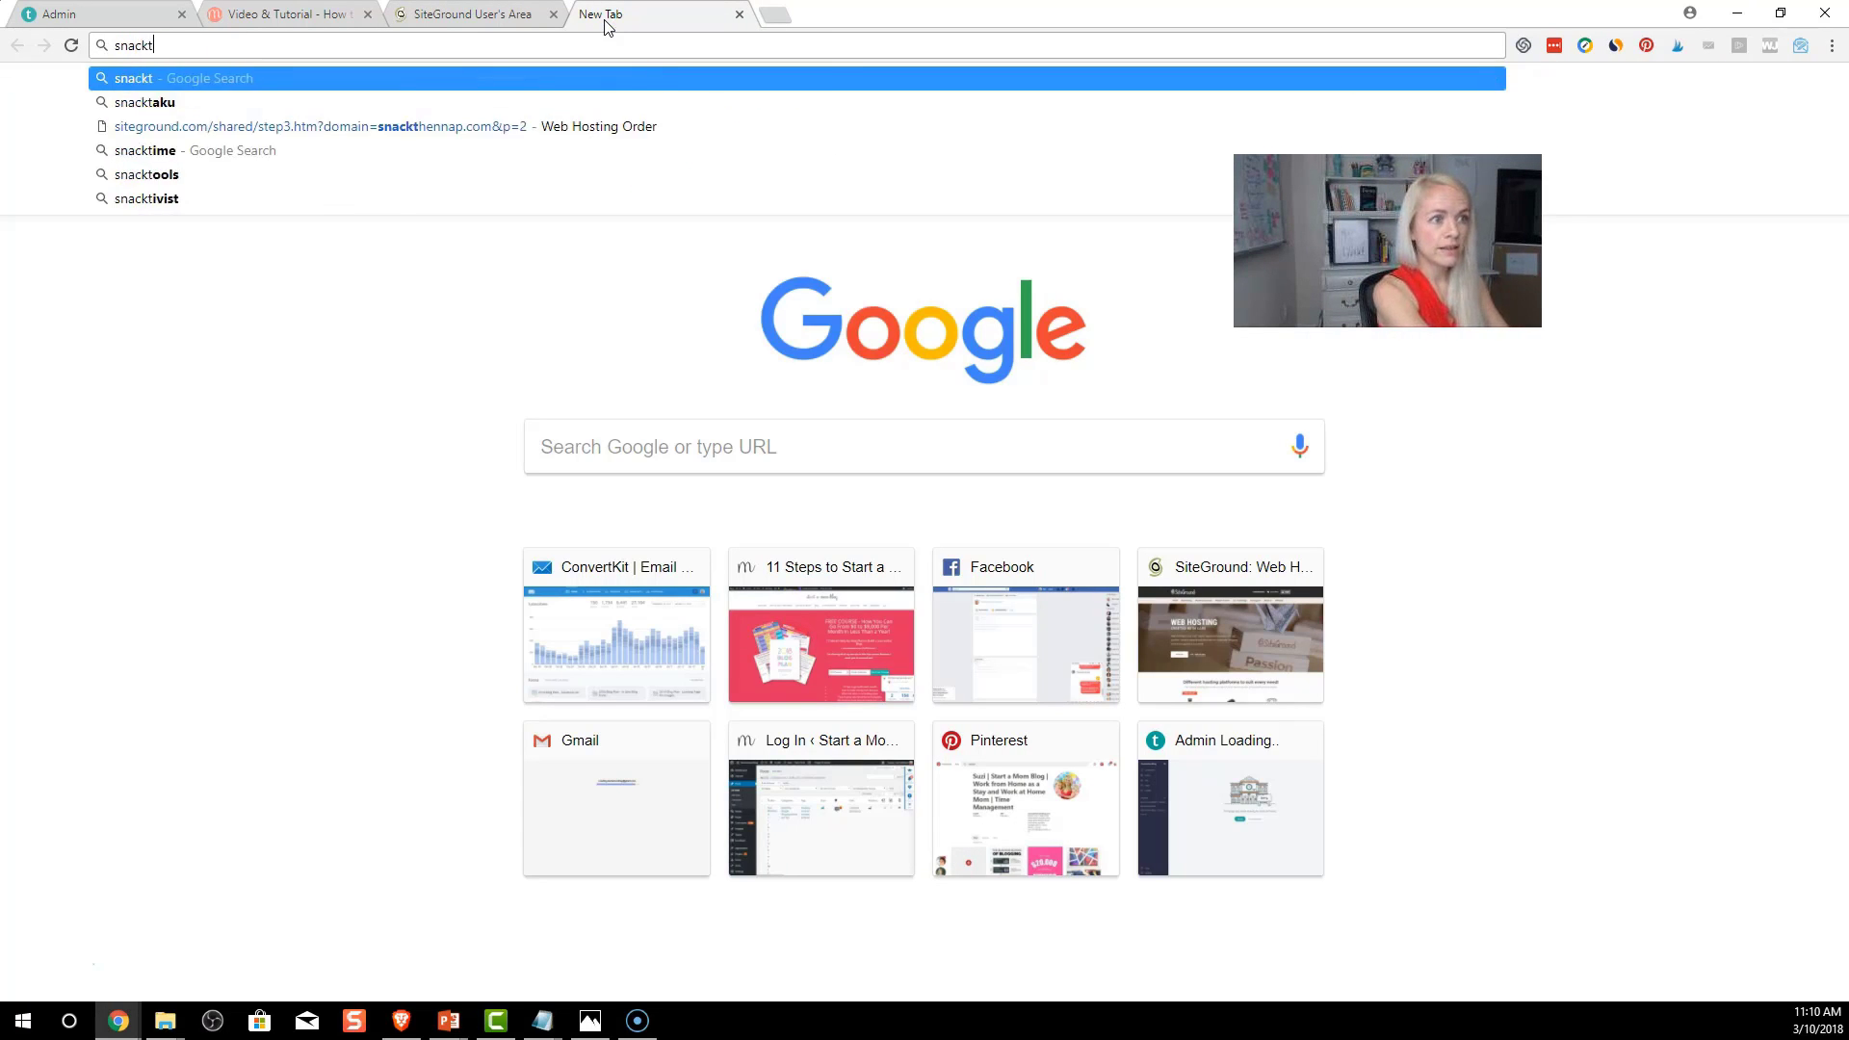
pyautogui.write('hennap.com/')
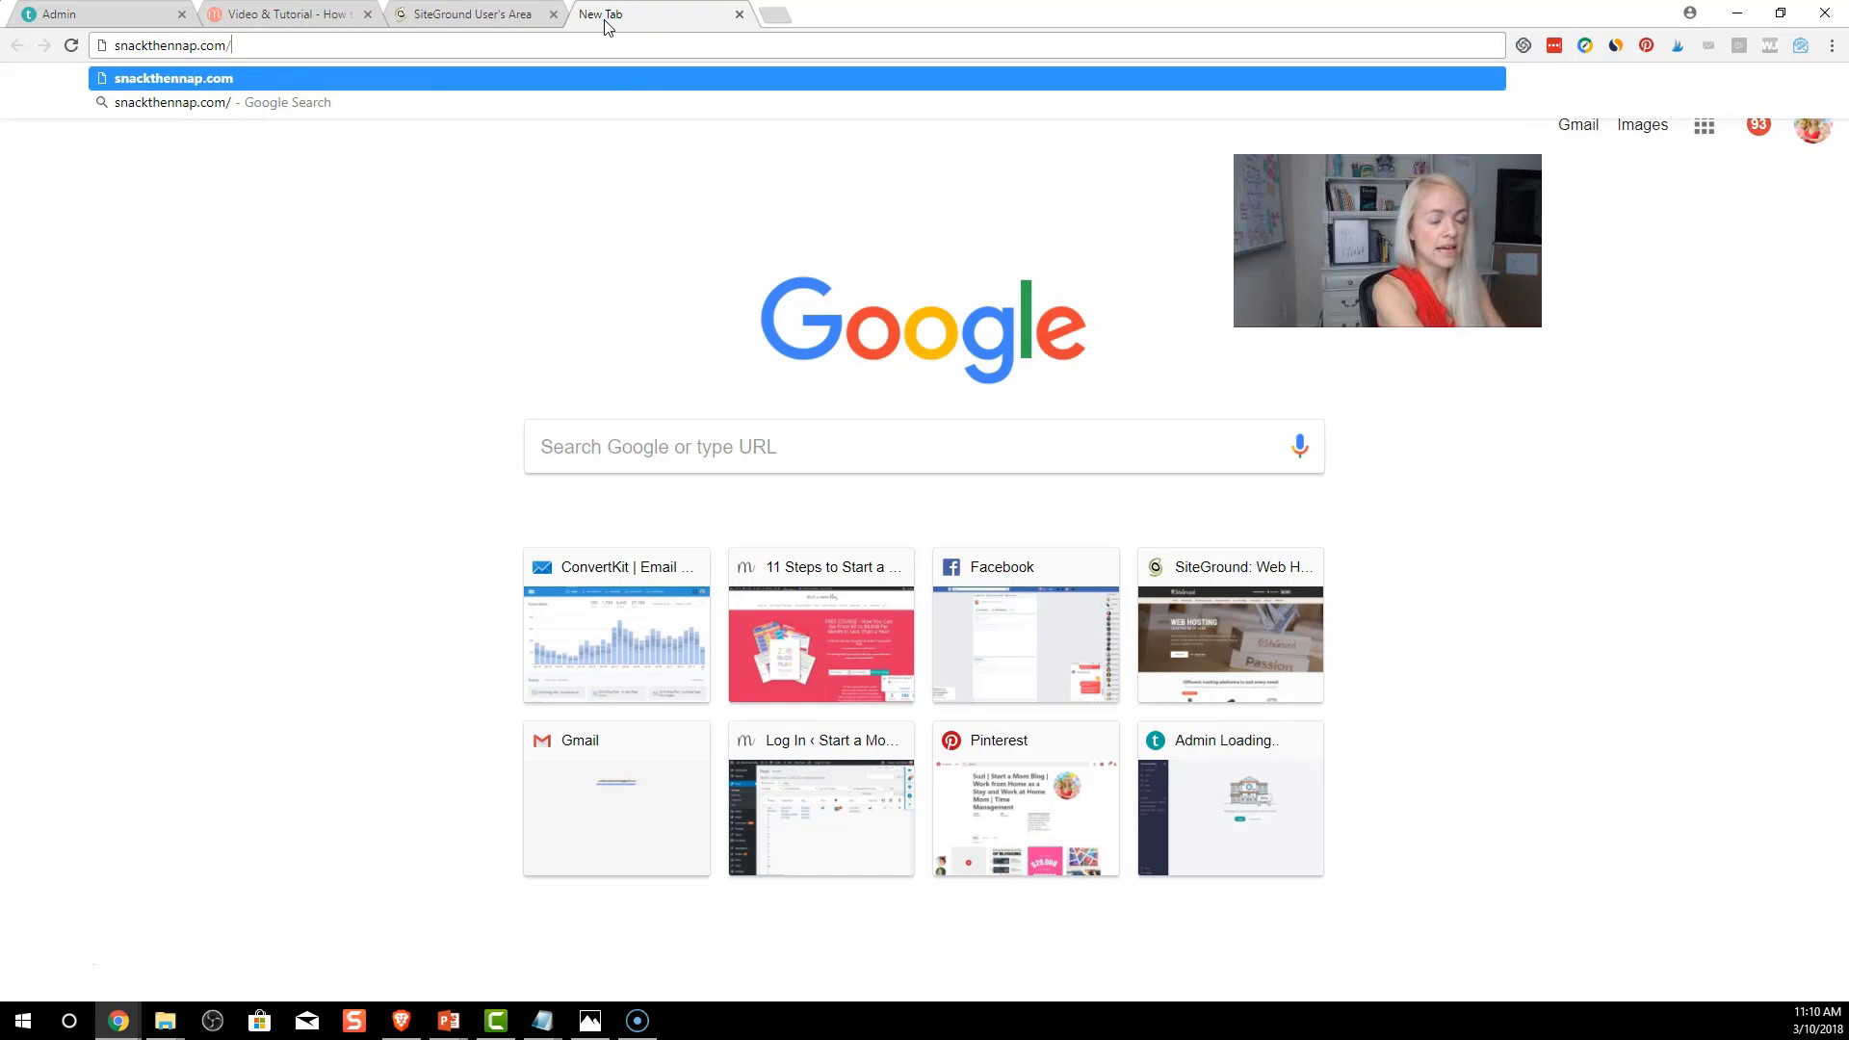
pyautogui.write('wp-admin')
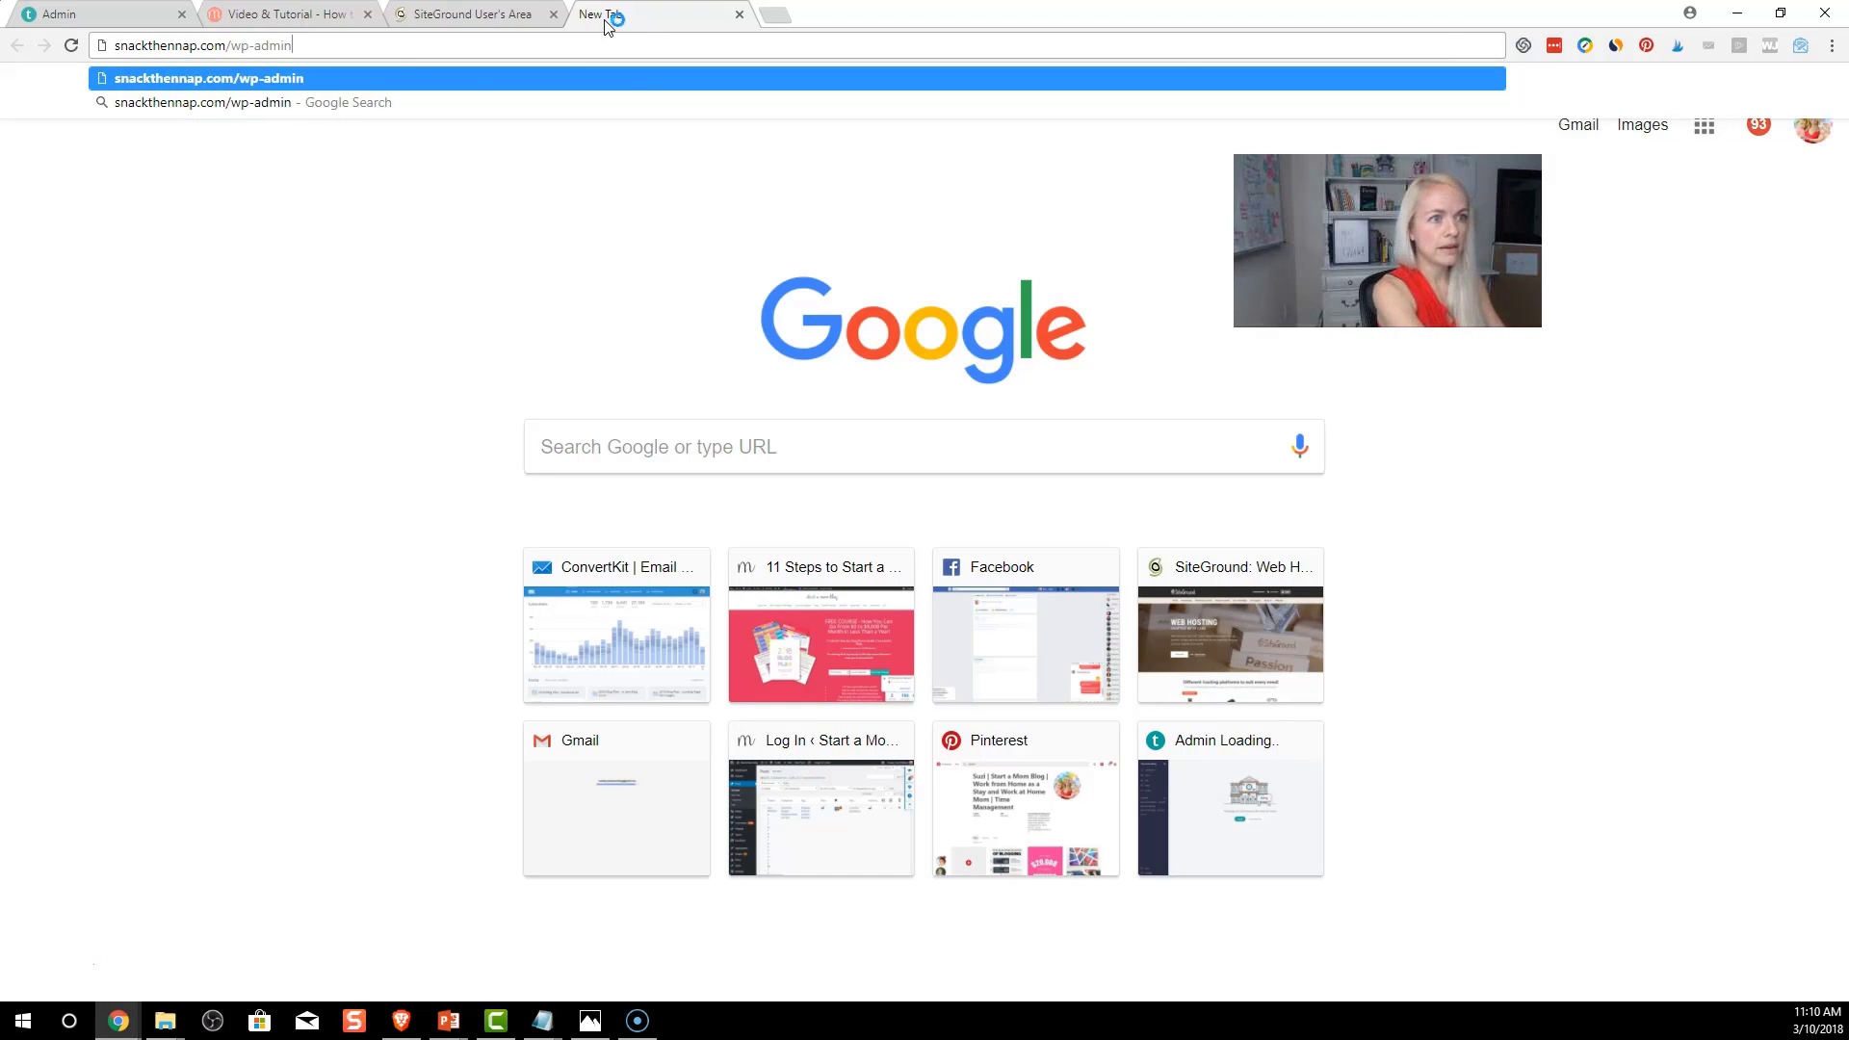
pyautogui.press('Return')
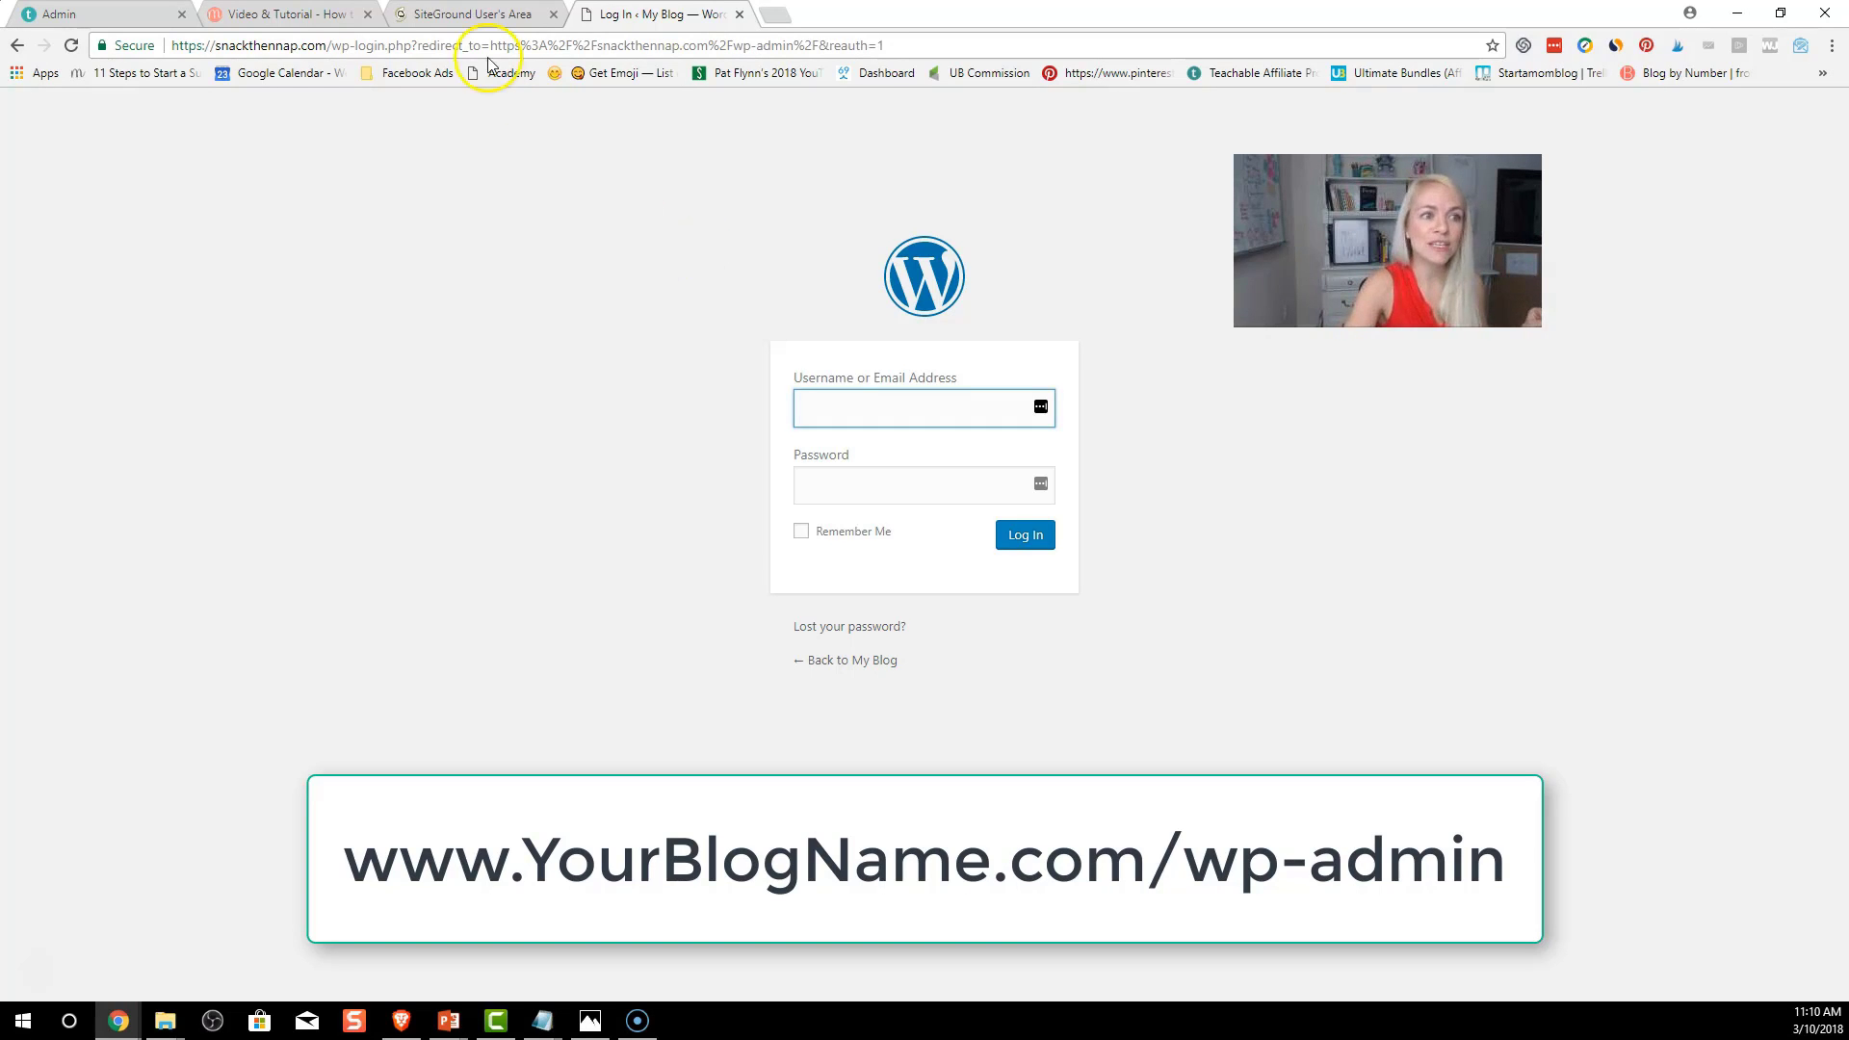
# Select the snackthennap.com/wp-login part of the login page address
pyautogui.click(279, 45)
pyautogui.click(278, 45)
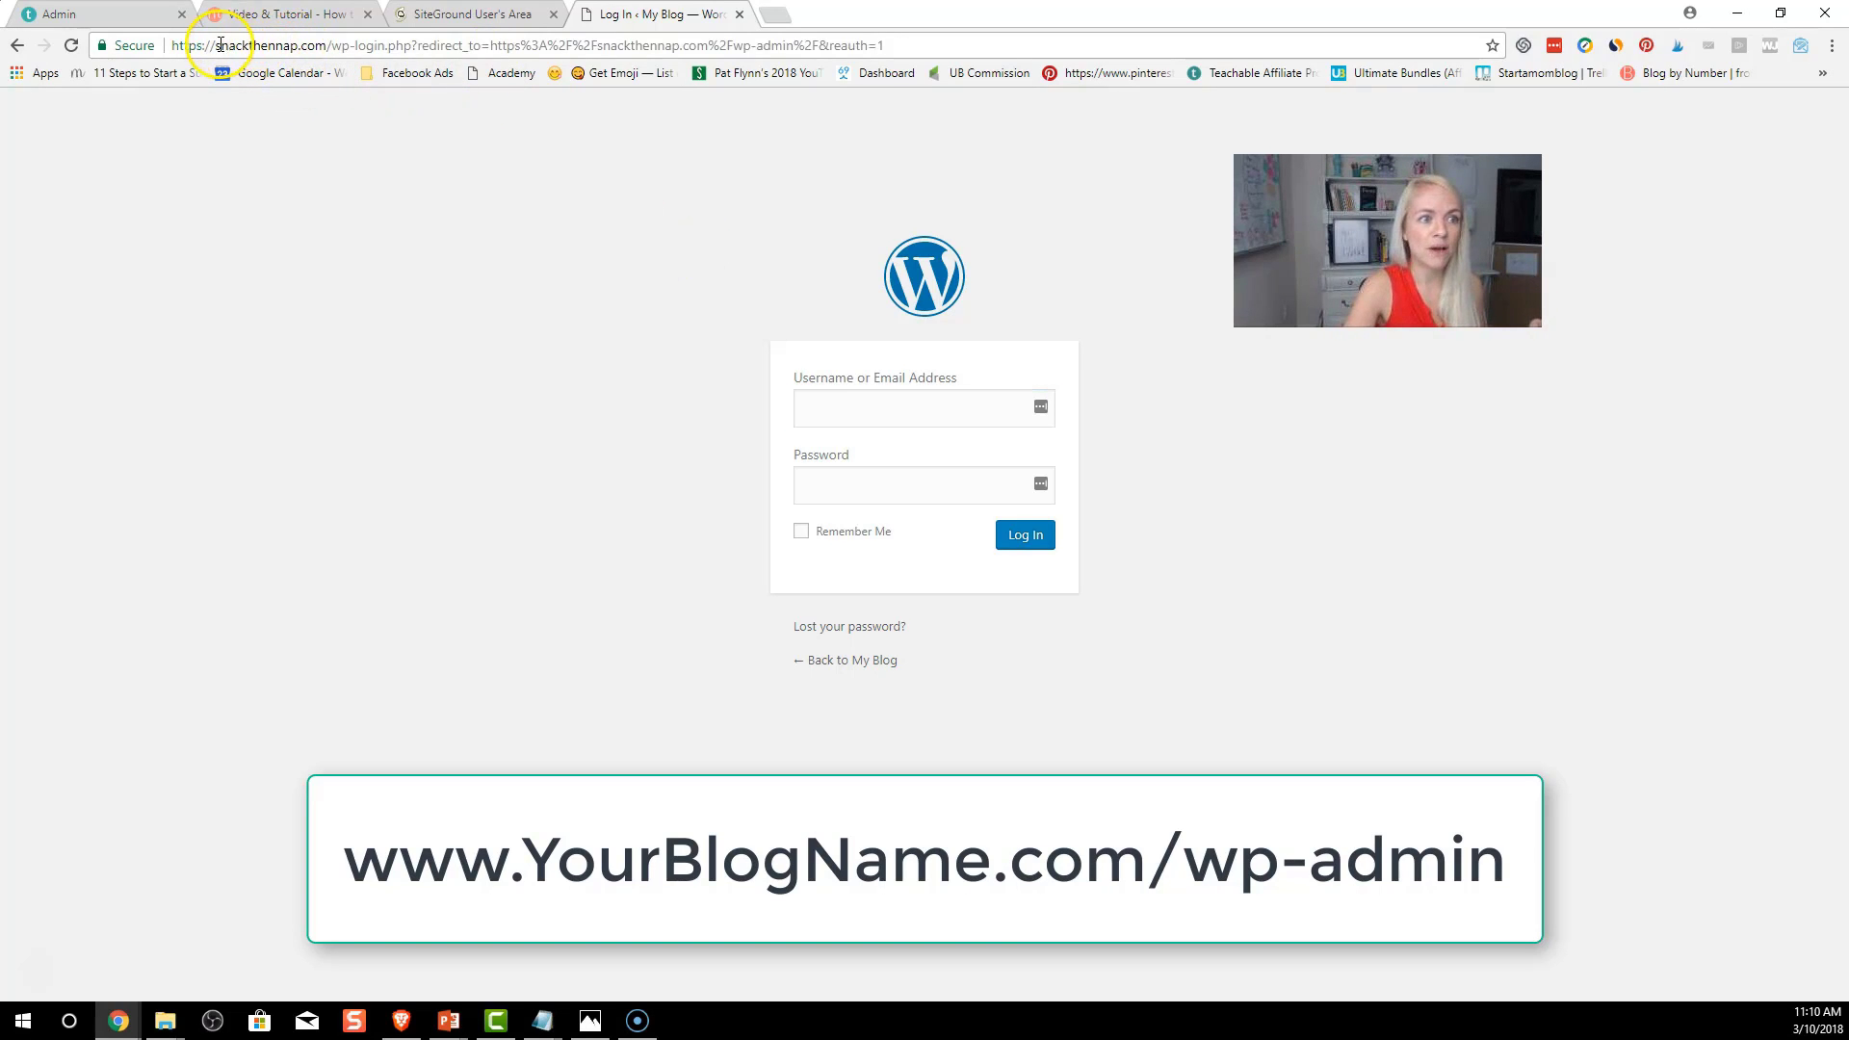
pyautogui.moveTo(216, 45); pyautogui.dragTo(385, 45)
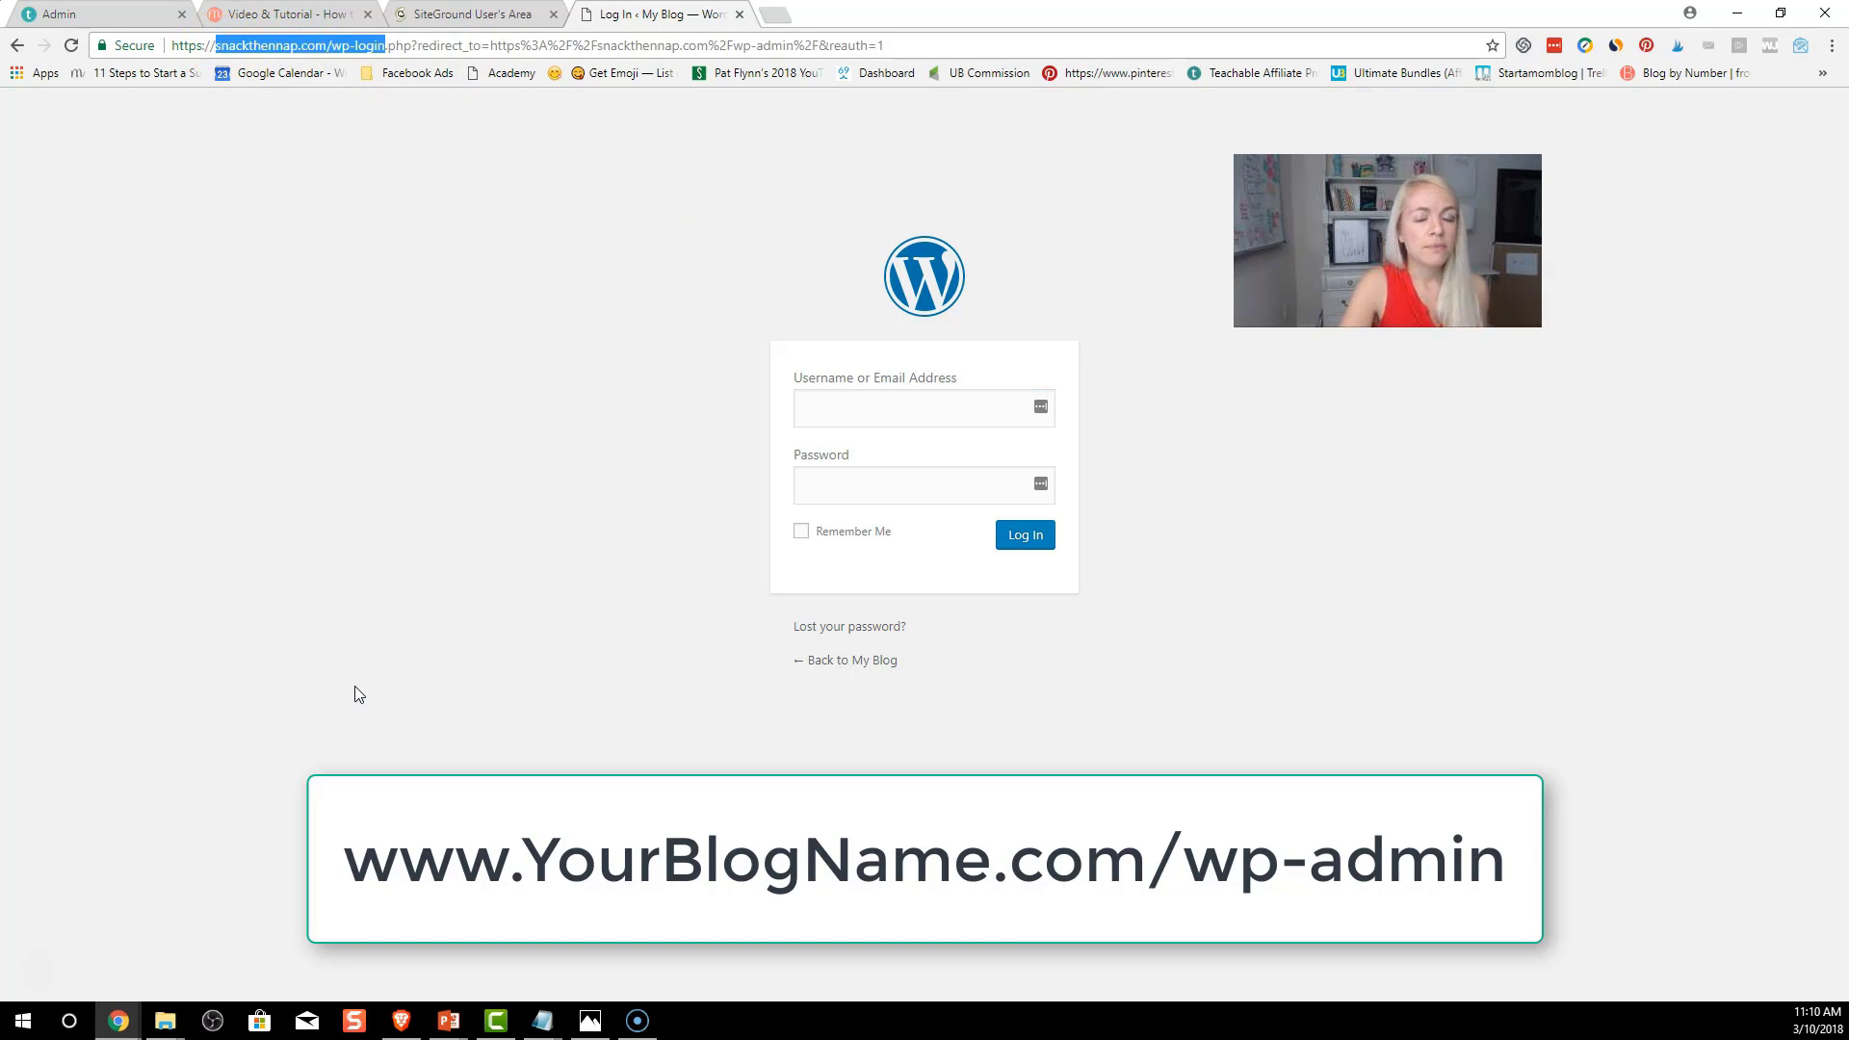
pyautogui.click(260, 45)
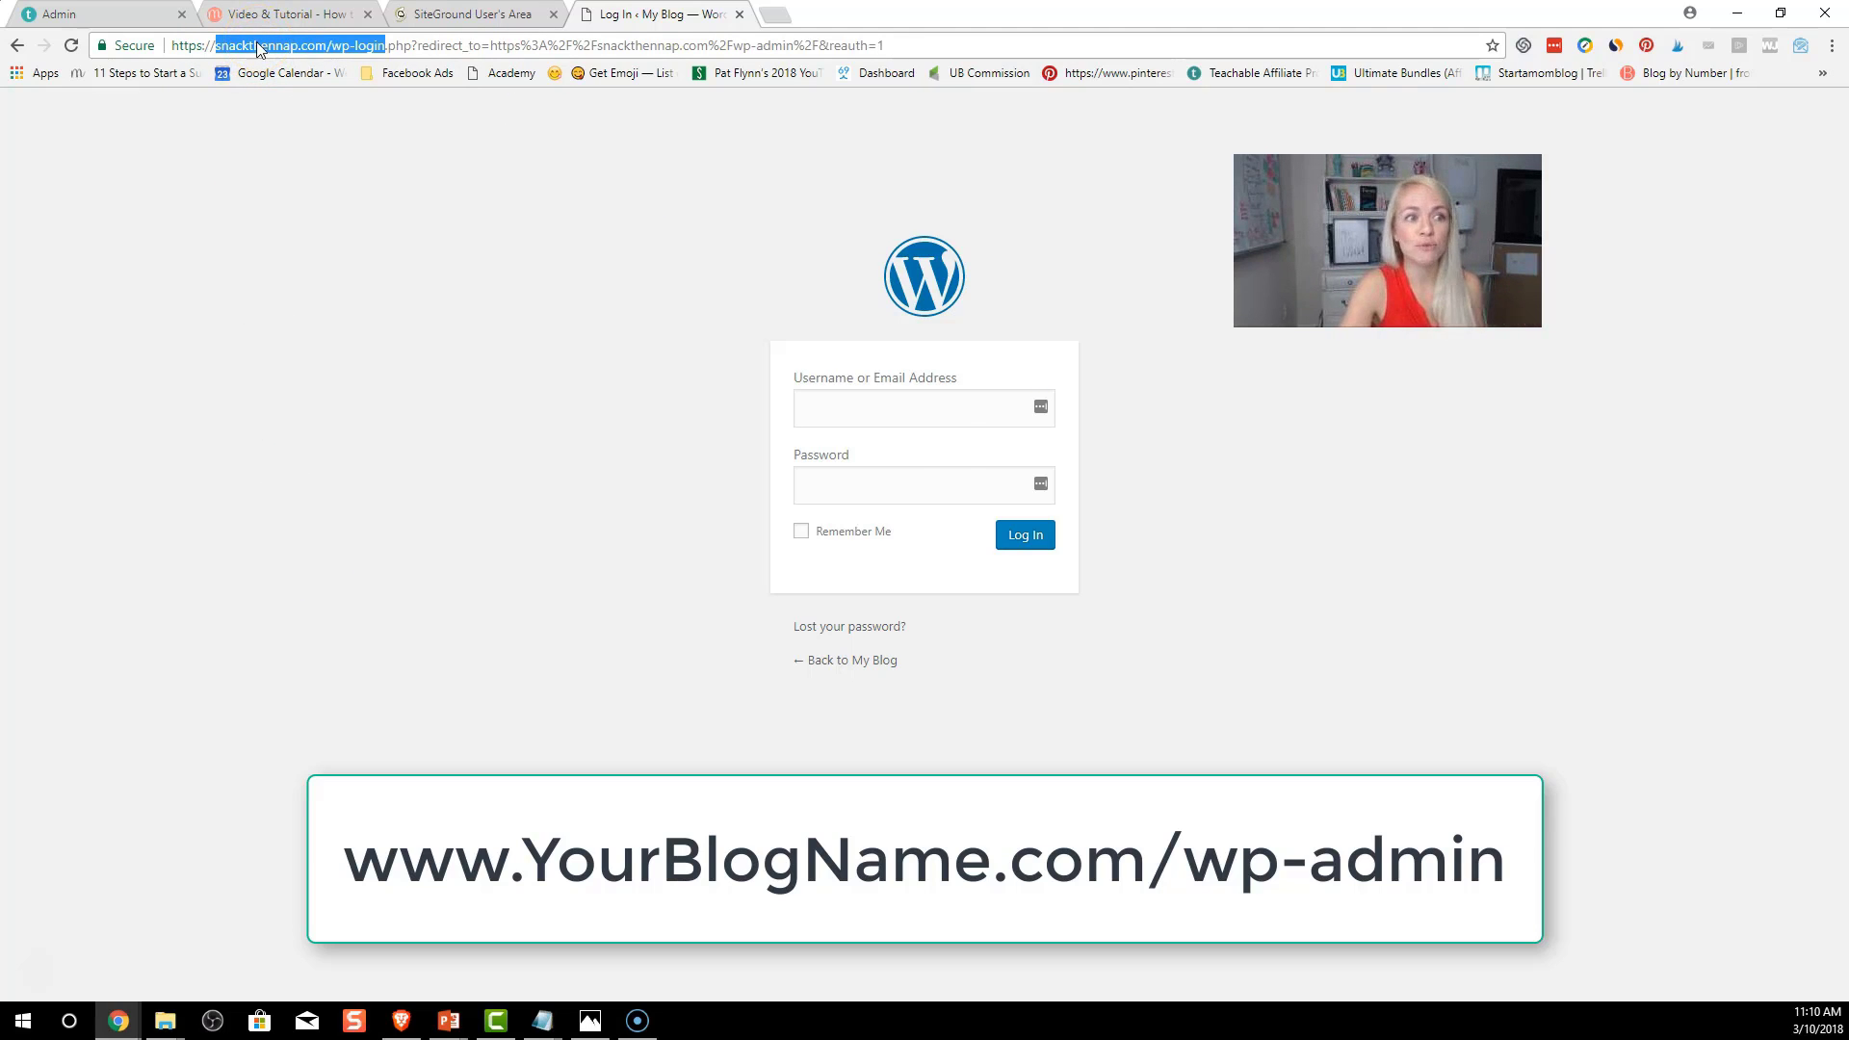
# Log in to the WordPress admin with the admin username and password, with Remember Me ticked
pyautogui.click(908, 402)
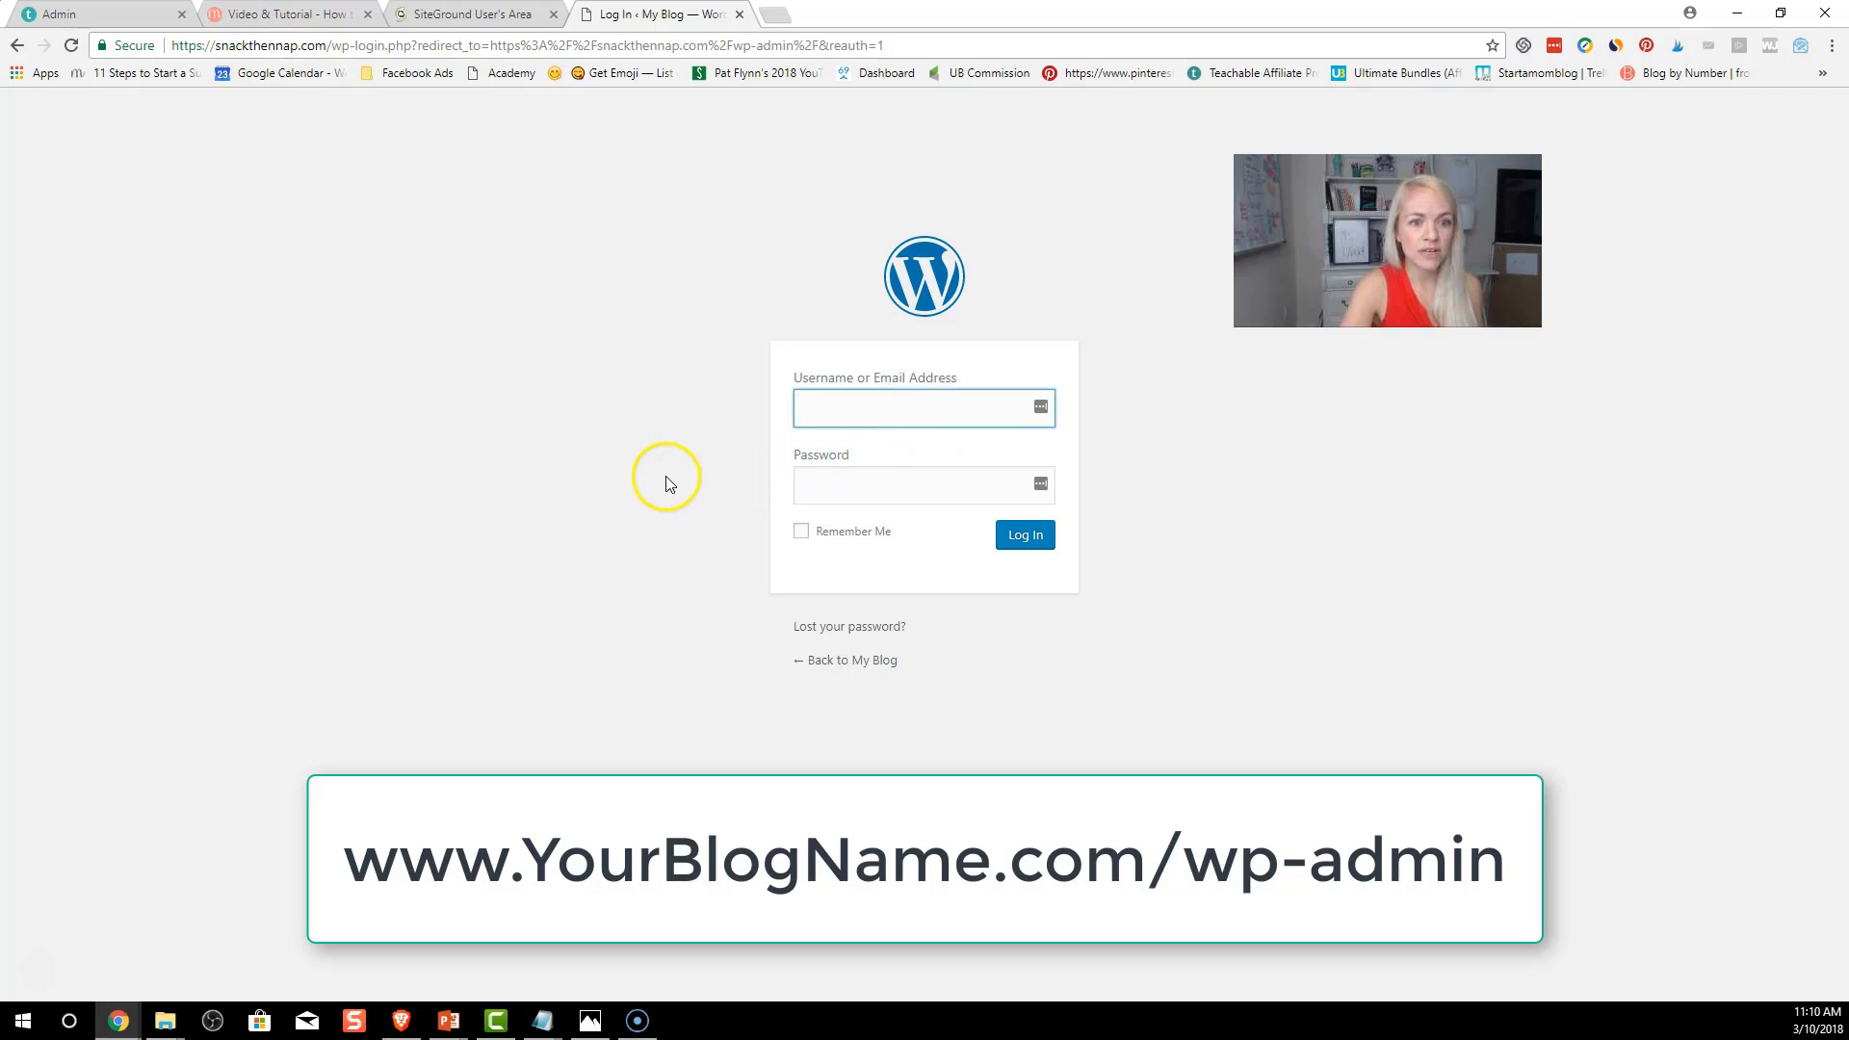
pyautogui.write('startamomblog')
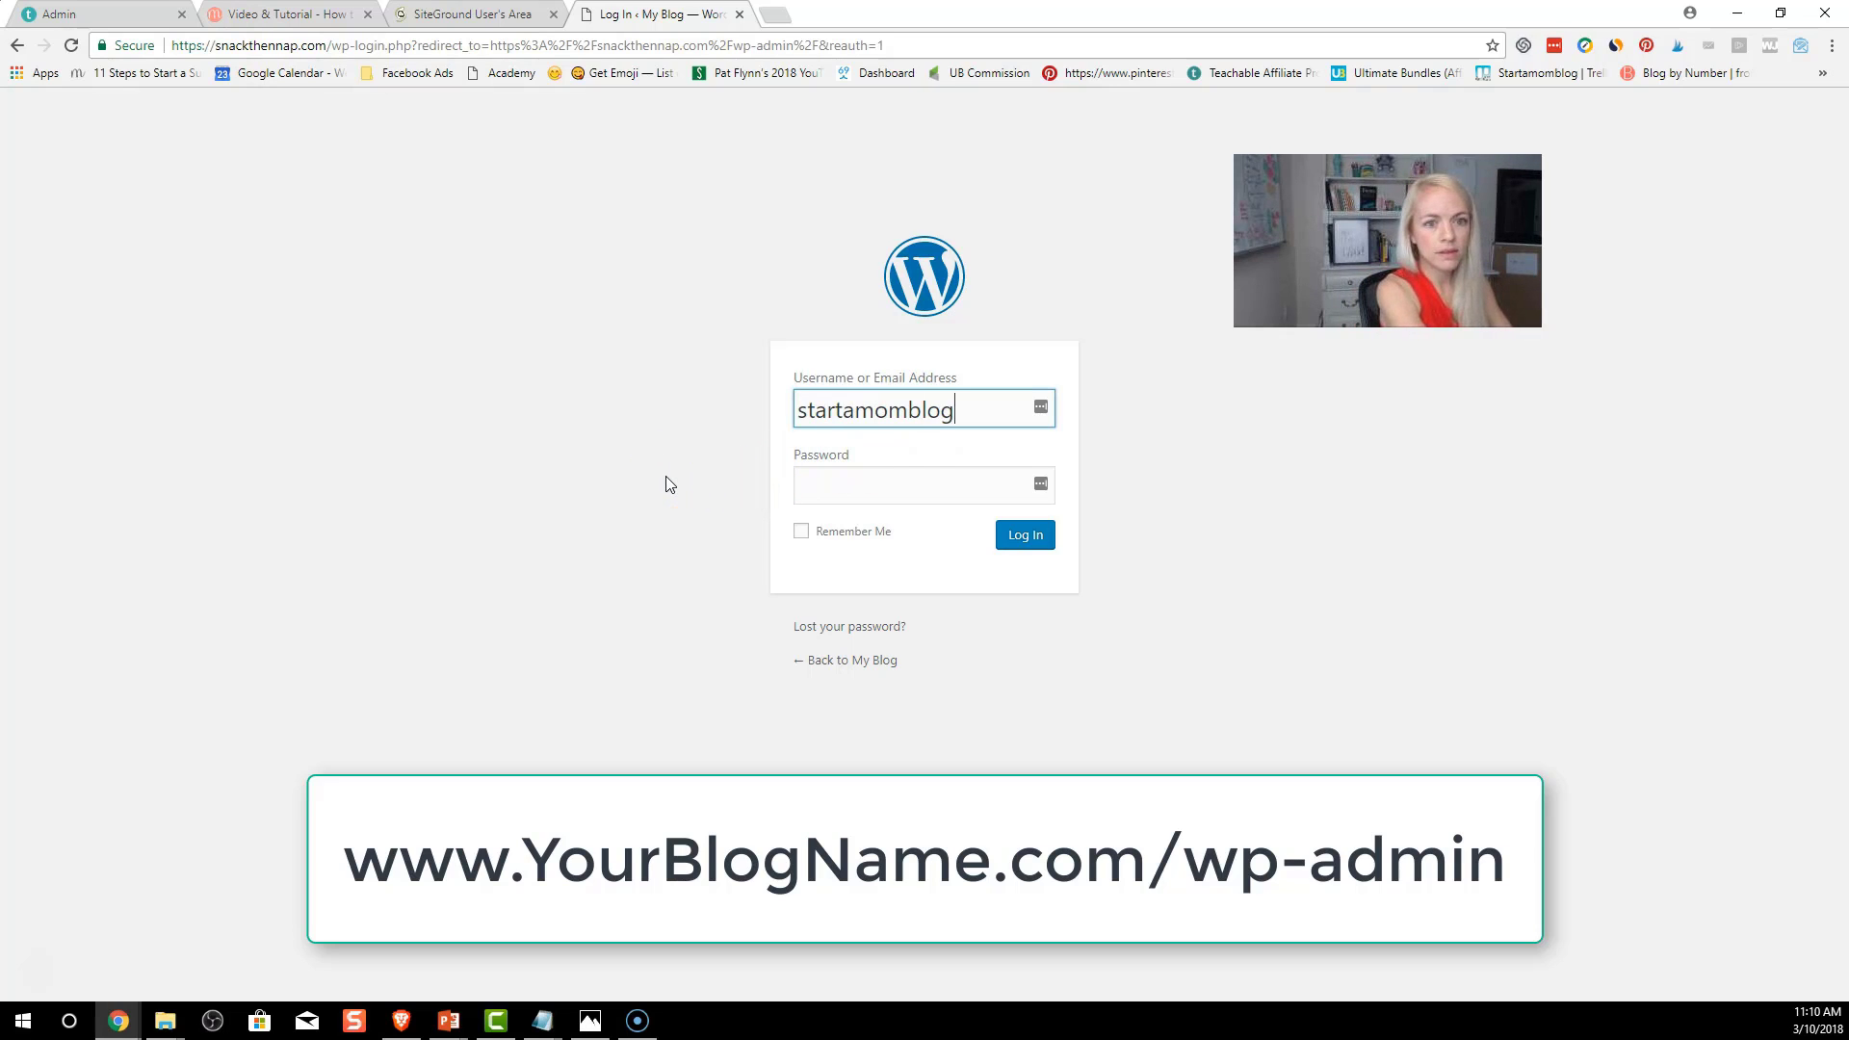
pyautogui.press('Tab')
pyautogui.write('•')
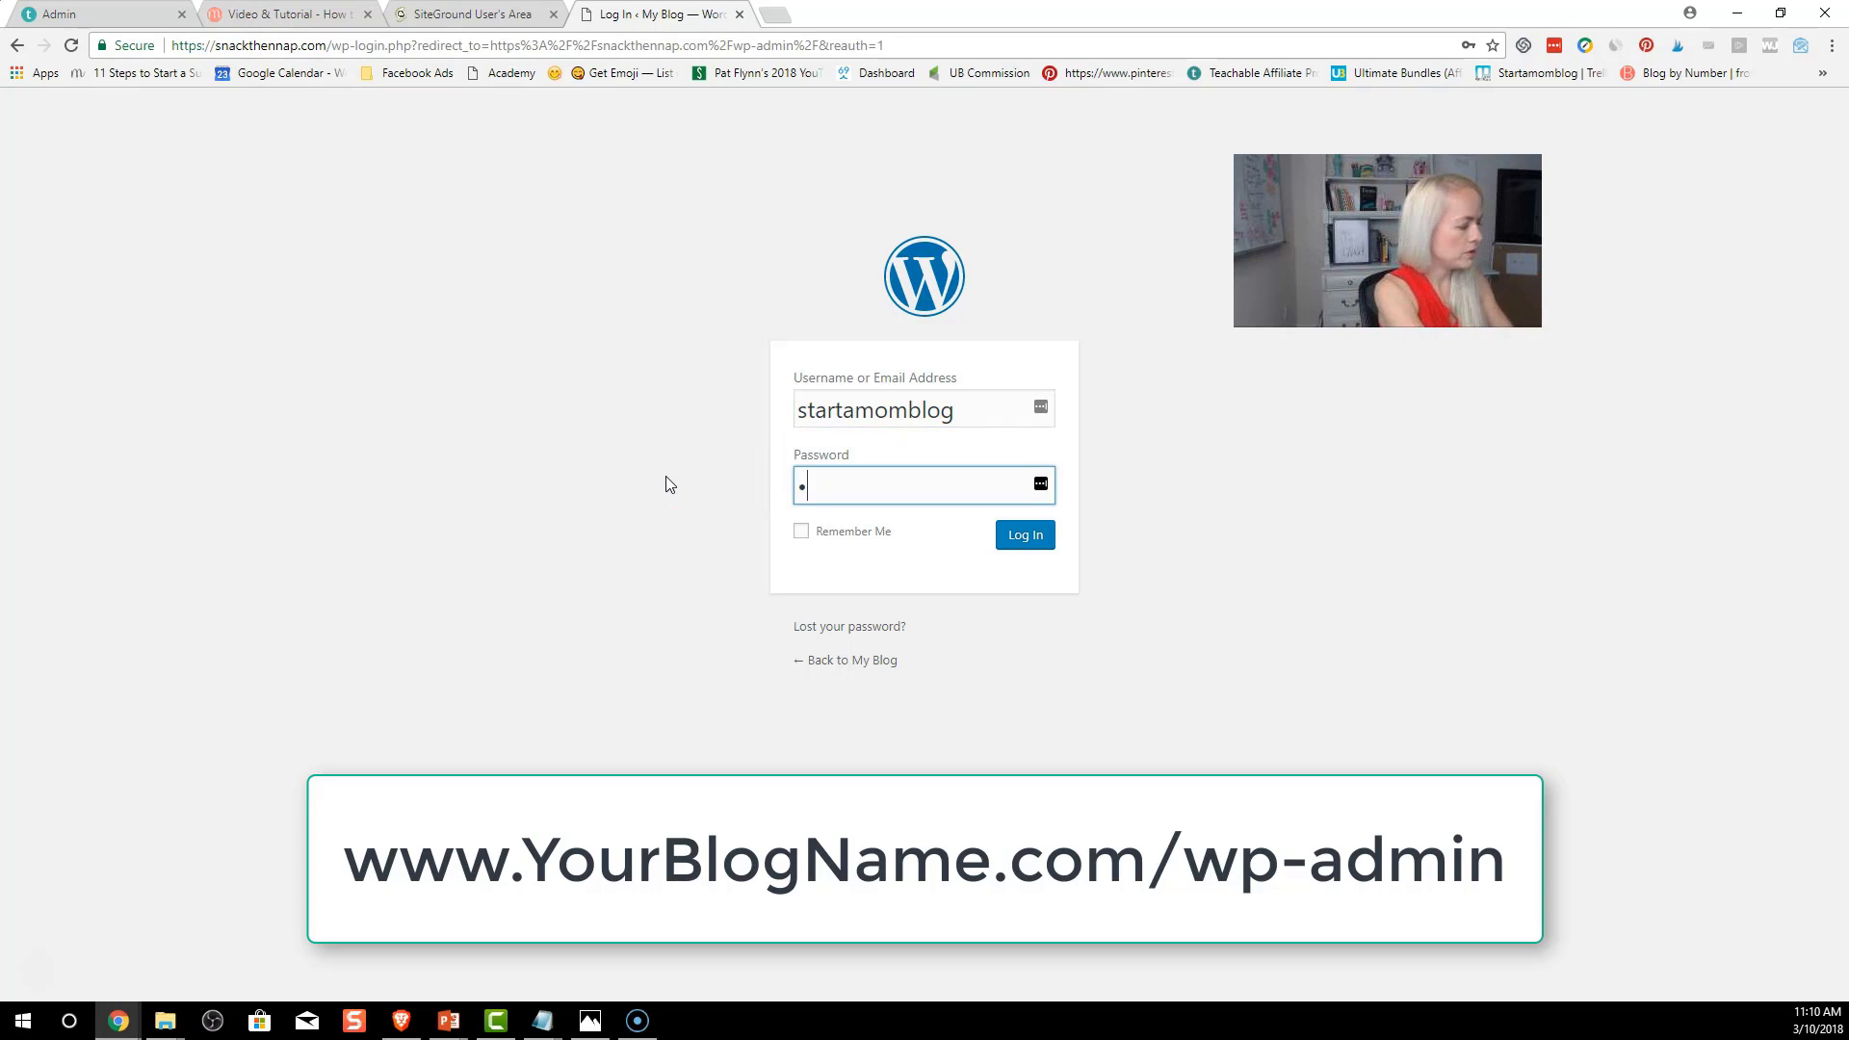
pyautogui.write('••••••••')
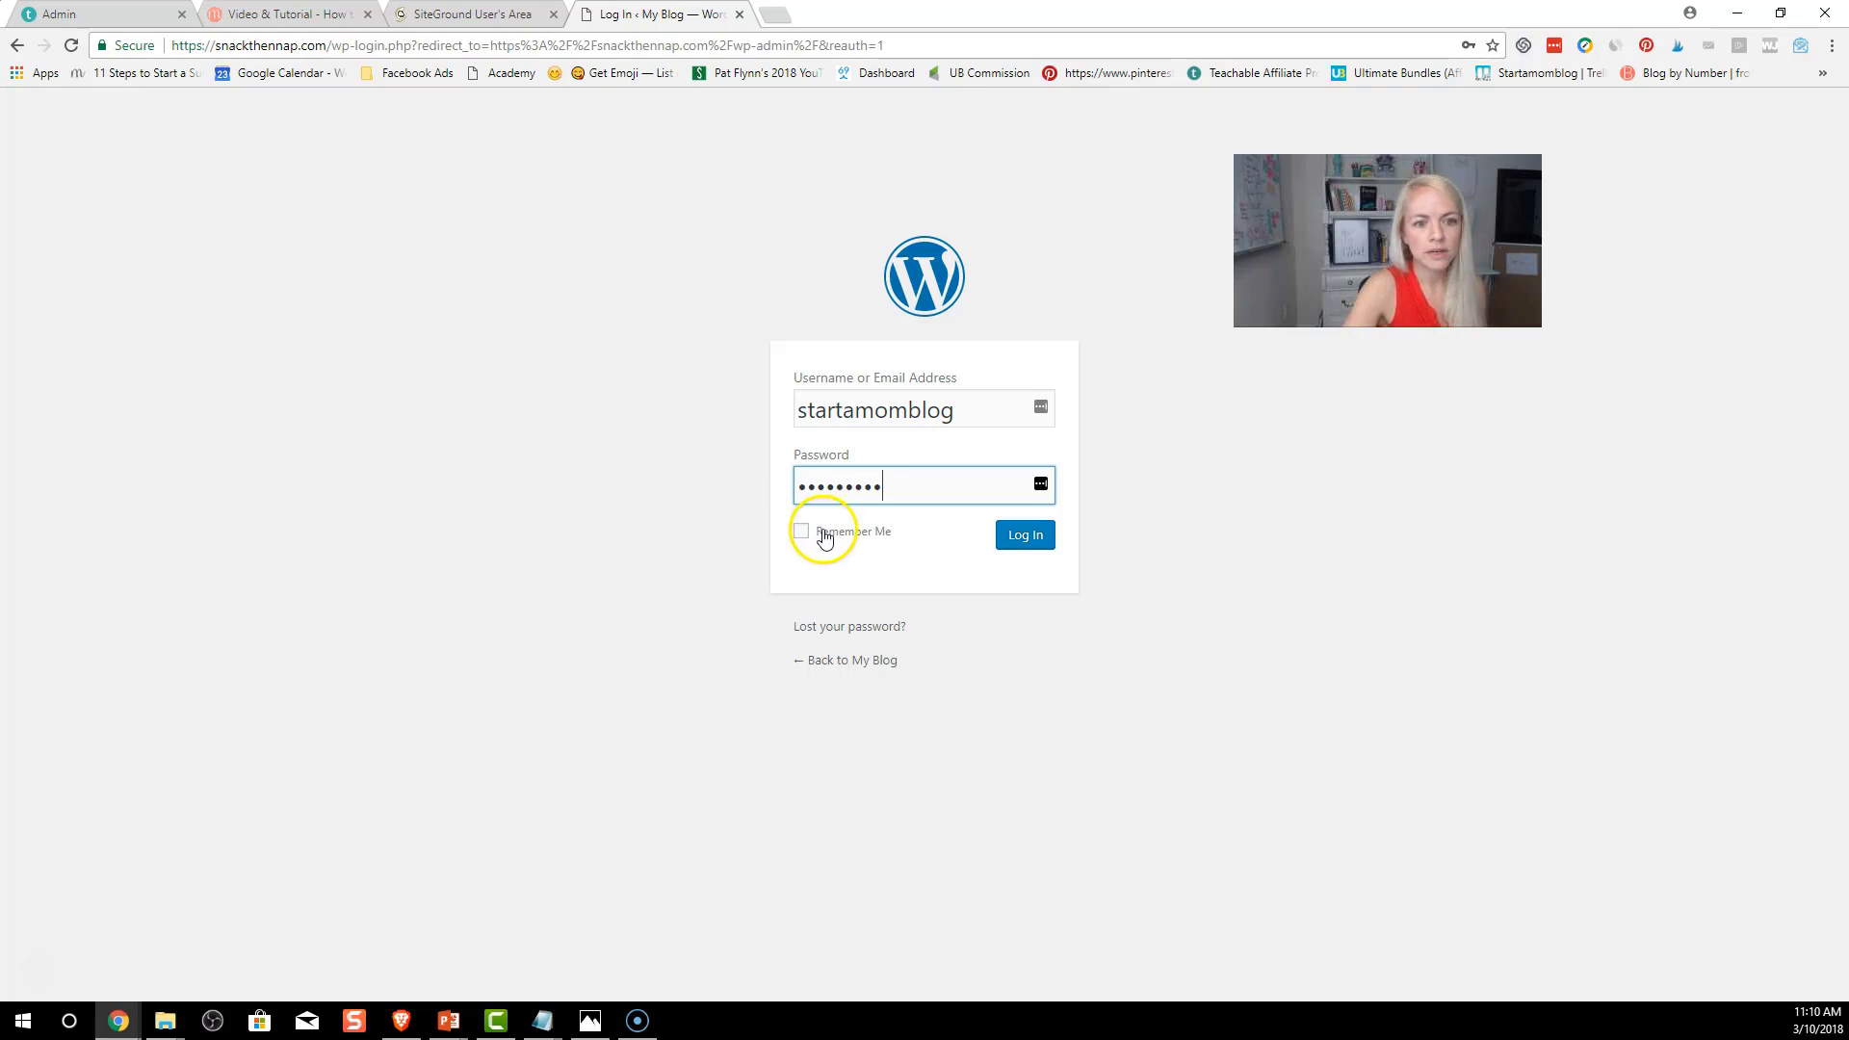
pyautogui.click(824, 535)
pyautogui.click(1027, 540)
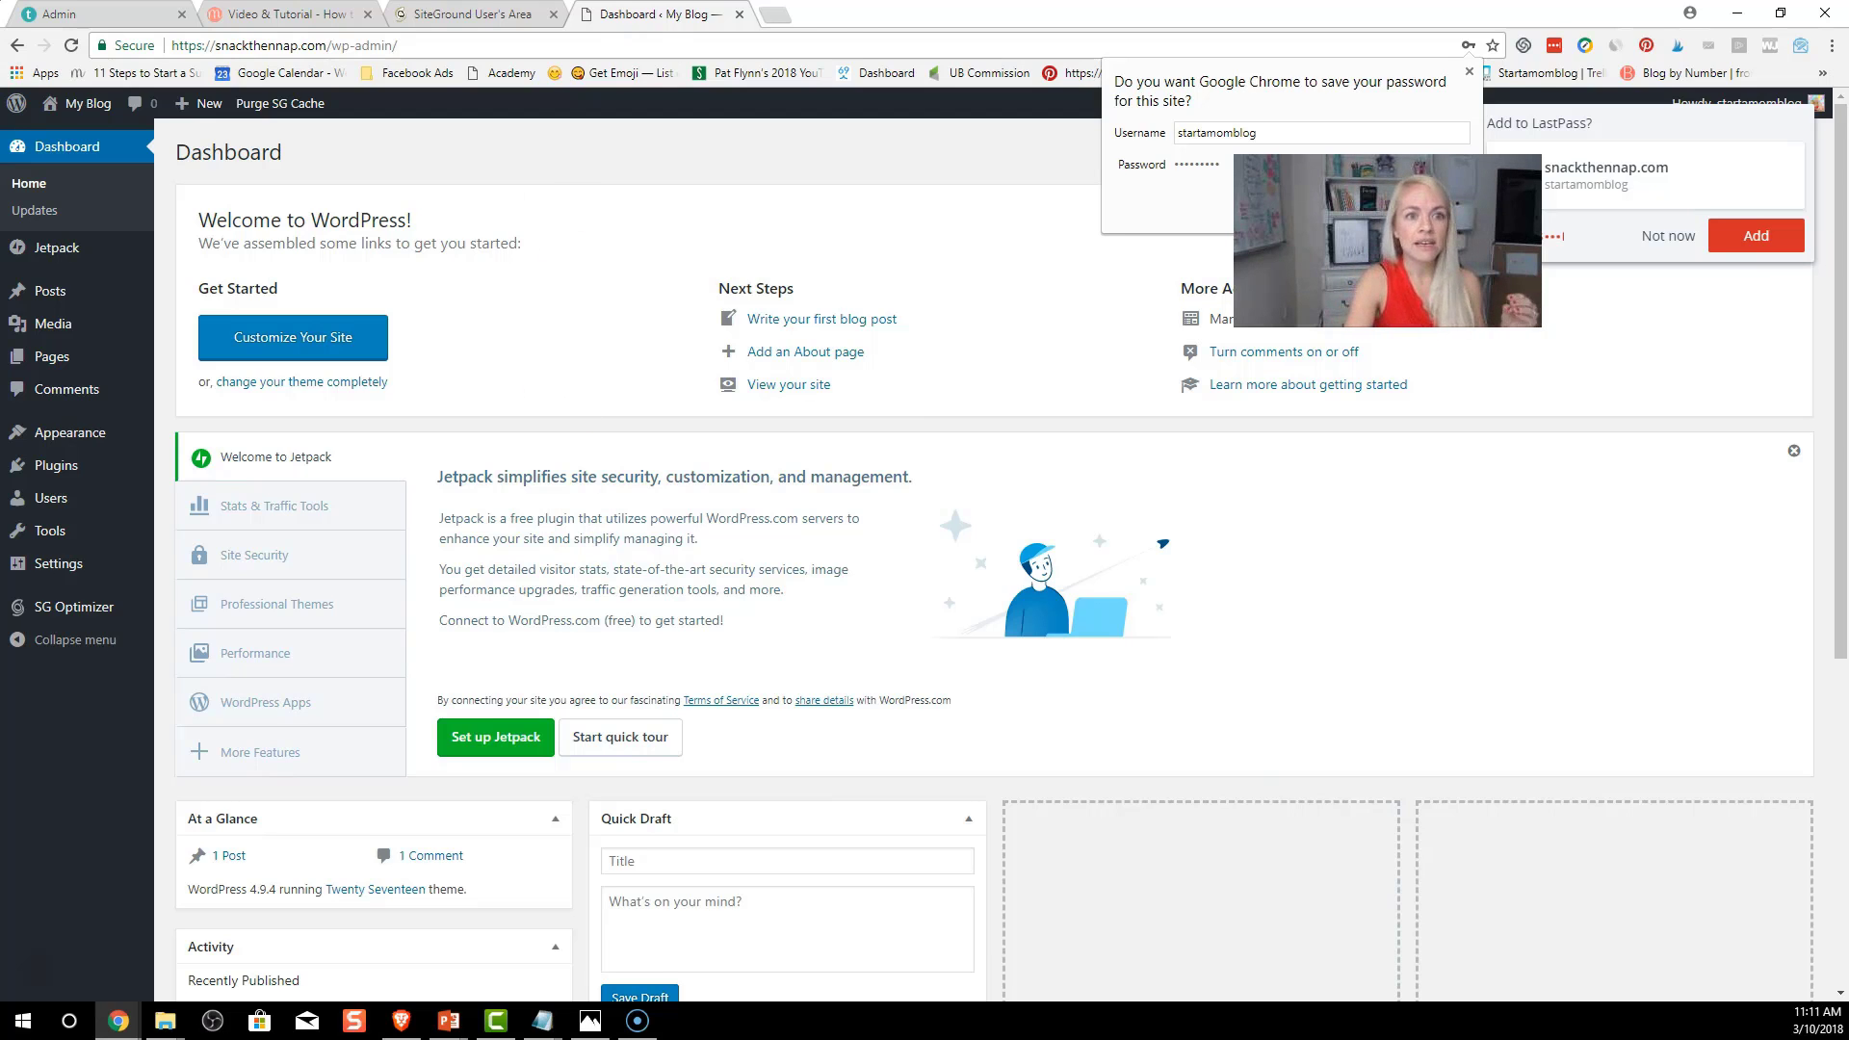
# Open the live snackthennap.com blog in a new browser tab
pyautogui.click(783, 19)
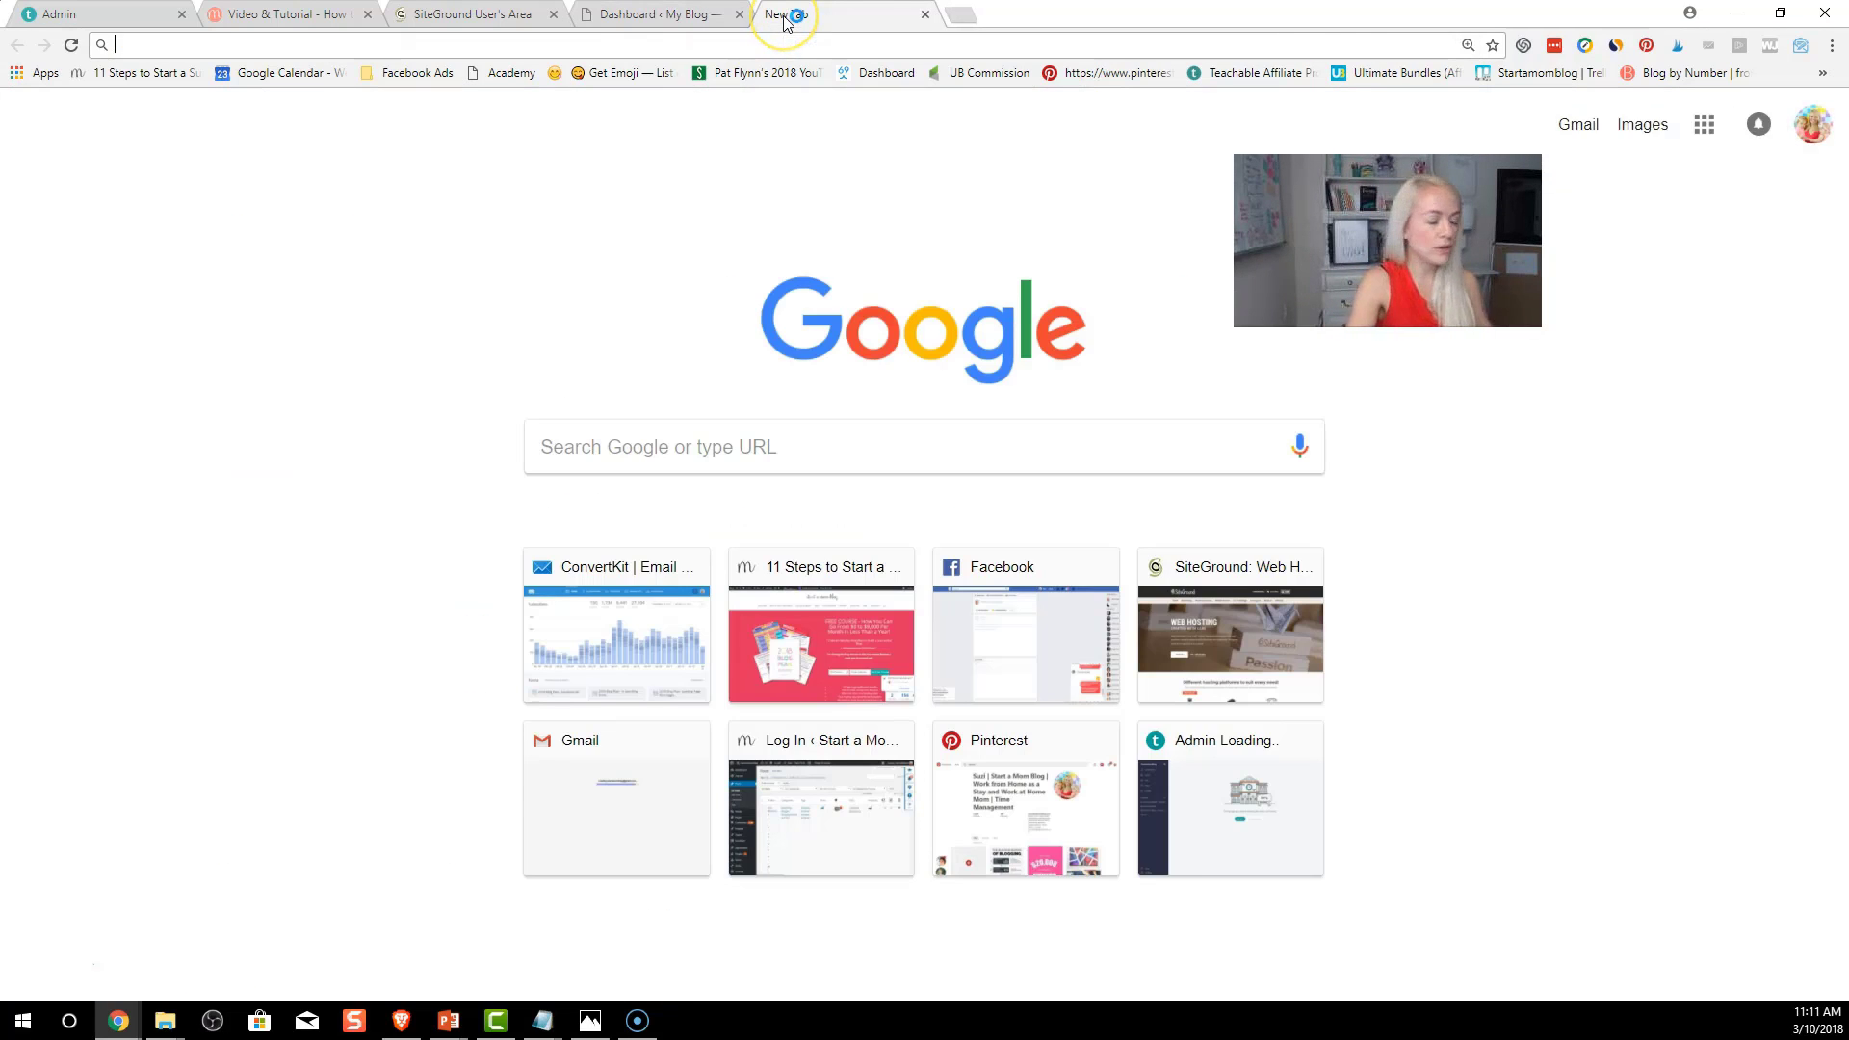
pyautogui.write('snackthennap.com')
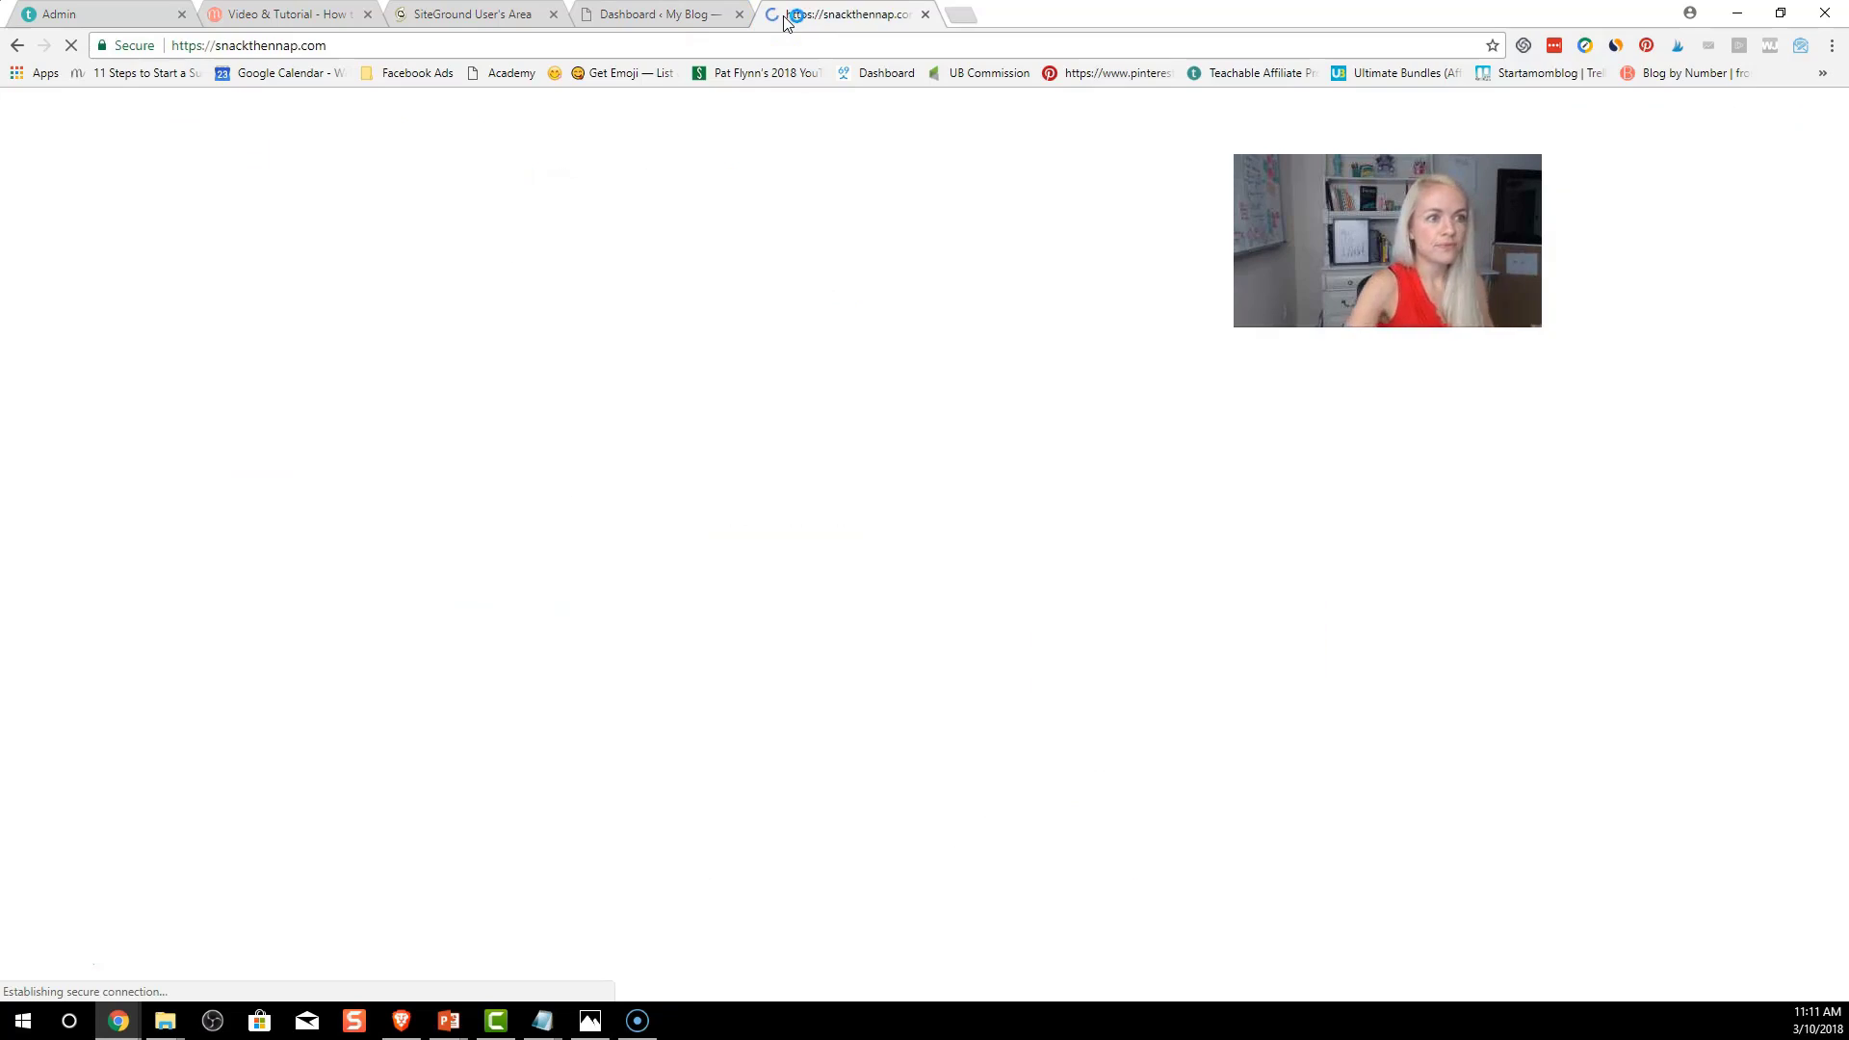
pyautogui.scroll(-8, 934, 603)
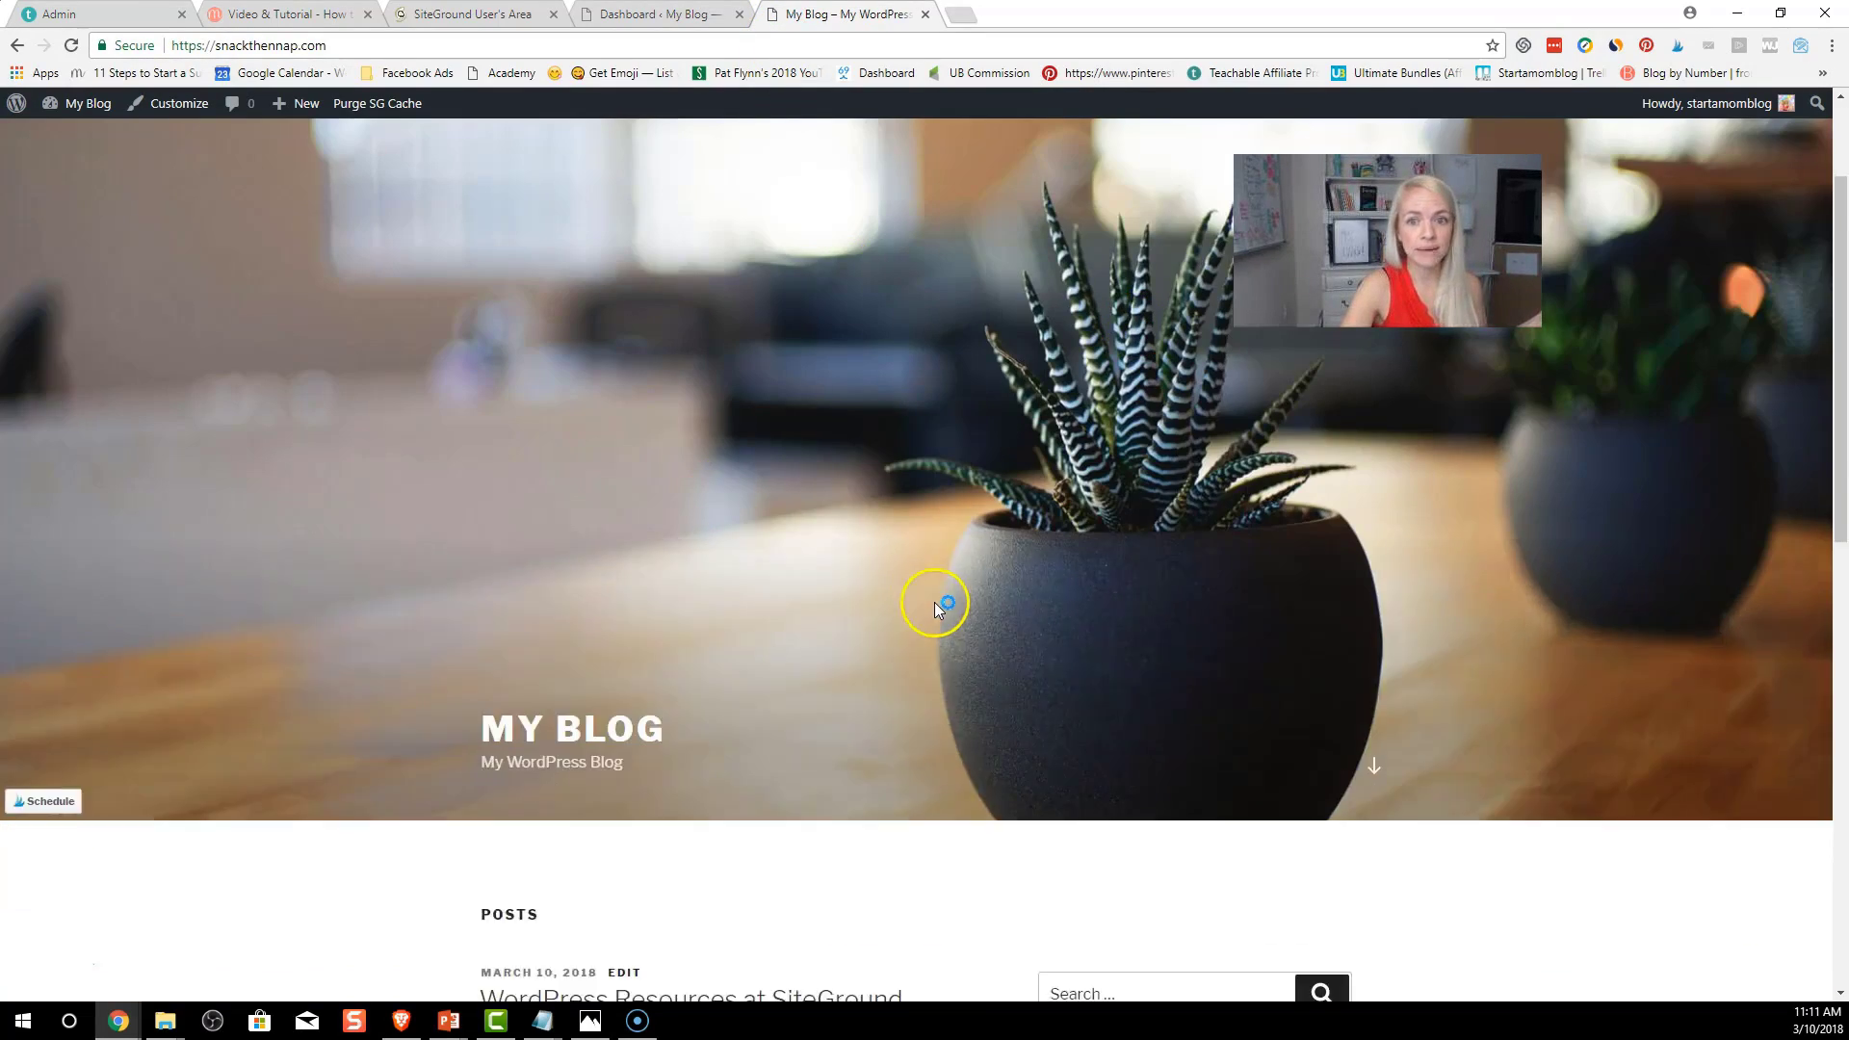
pyautogui.scroll(-5, 928, 597)
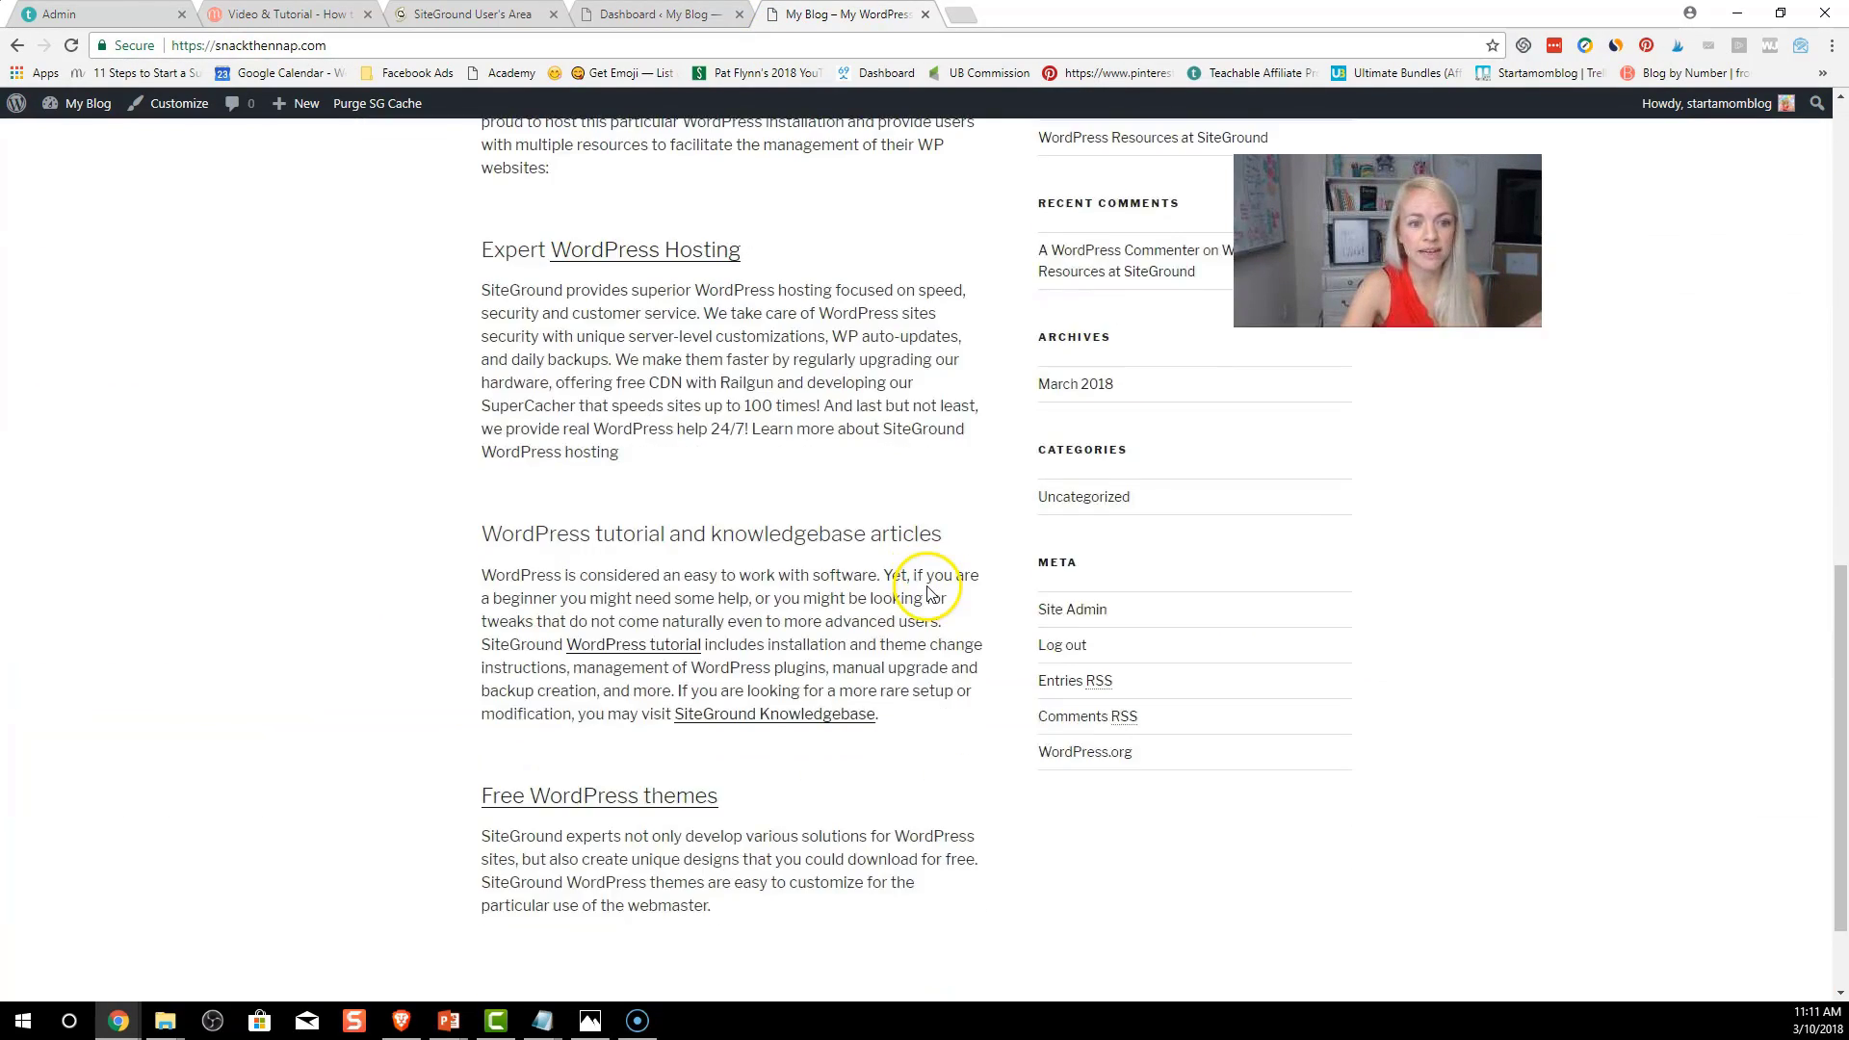
pyautogui.scroll(7, 516, 653)
# Look over the 'My Blog' homepage, then visit the SiteGround tab and return to the Dashboard
pyautogui.scroll(-1, 962, 702)
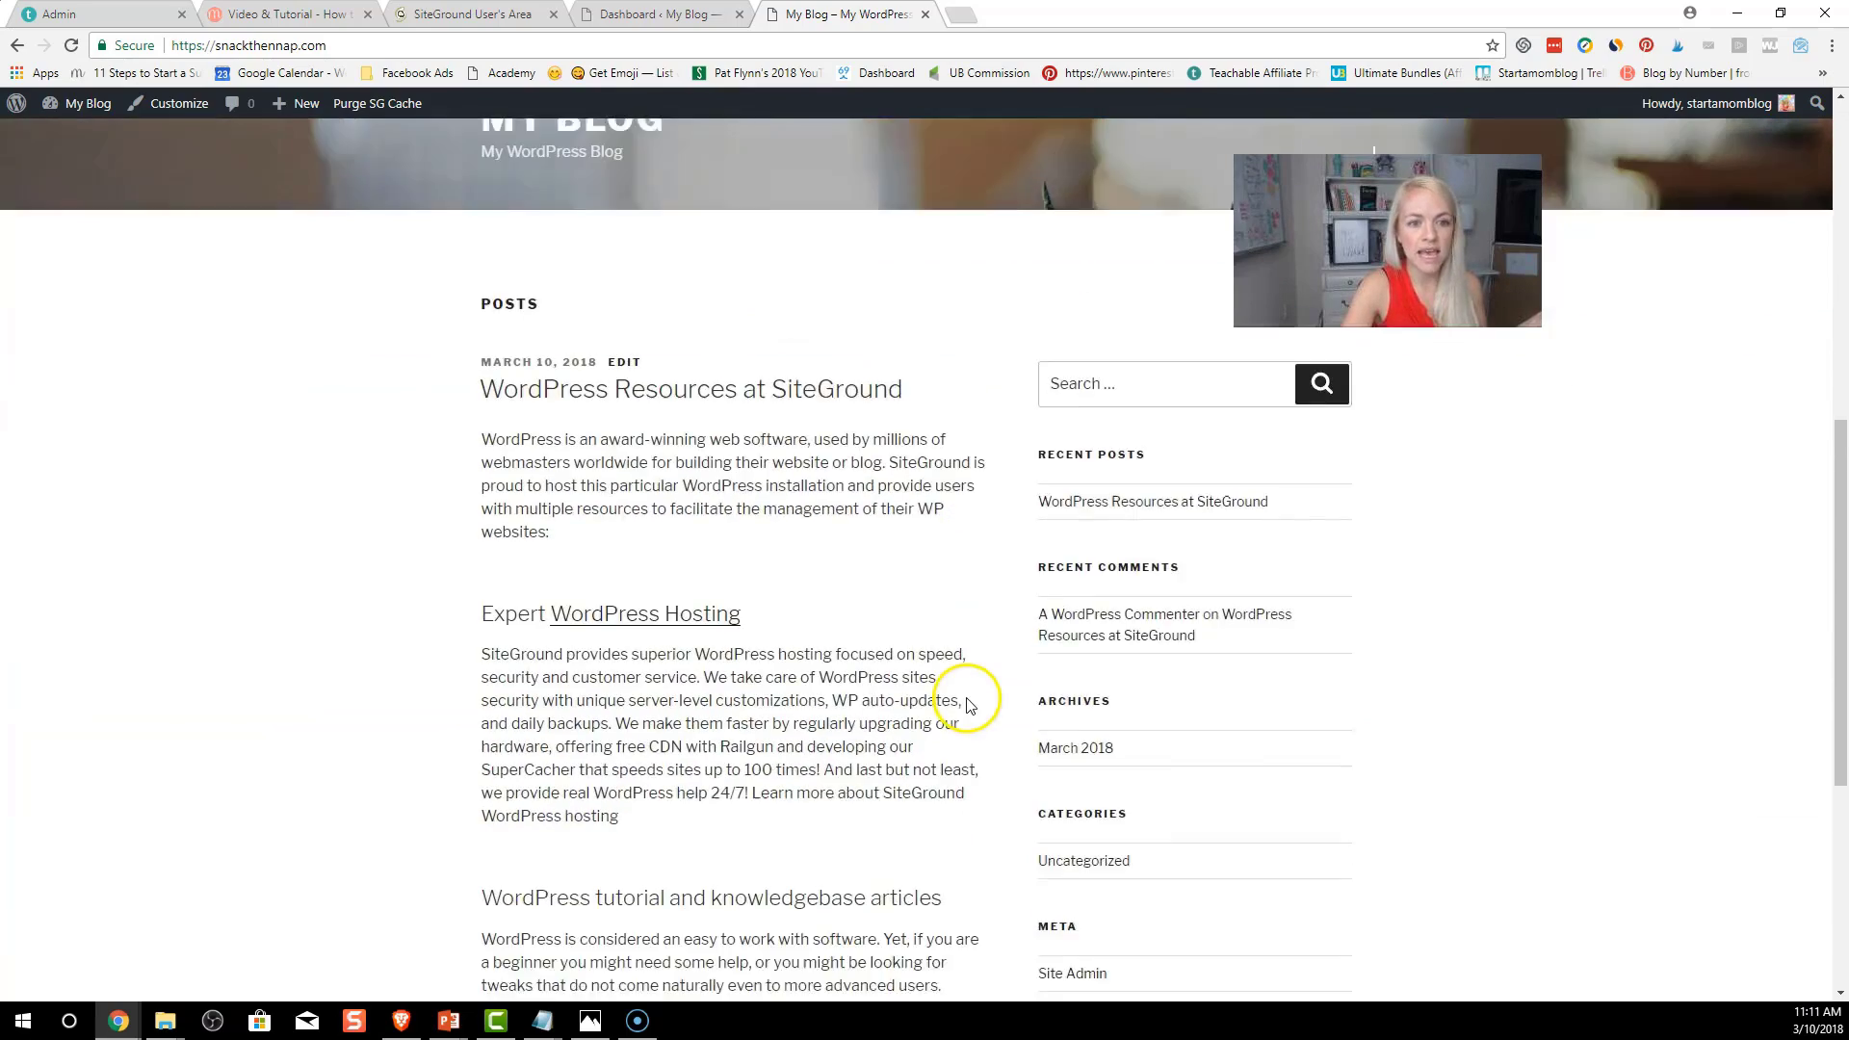
pyautogui.scroll(8, 967, 697)
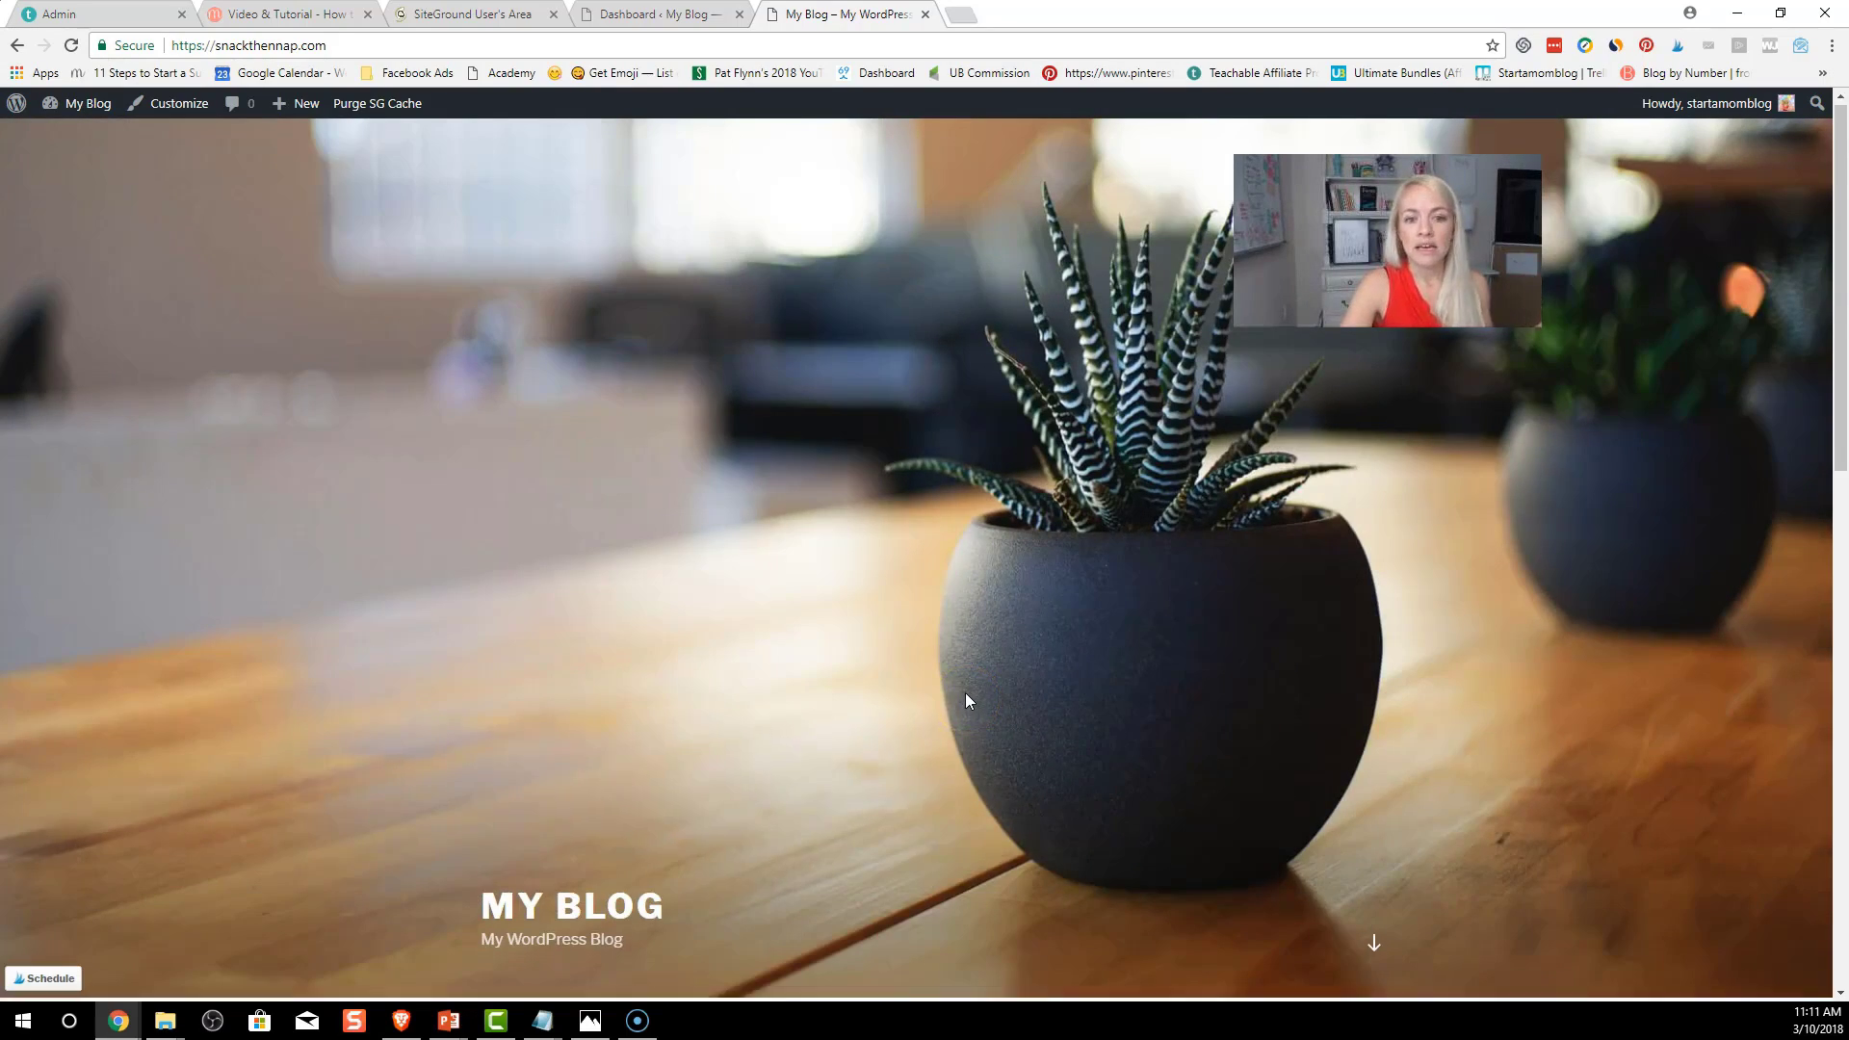
pyautogui.scroll(-9, 967, 706)
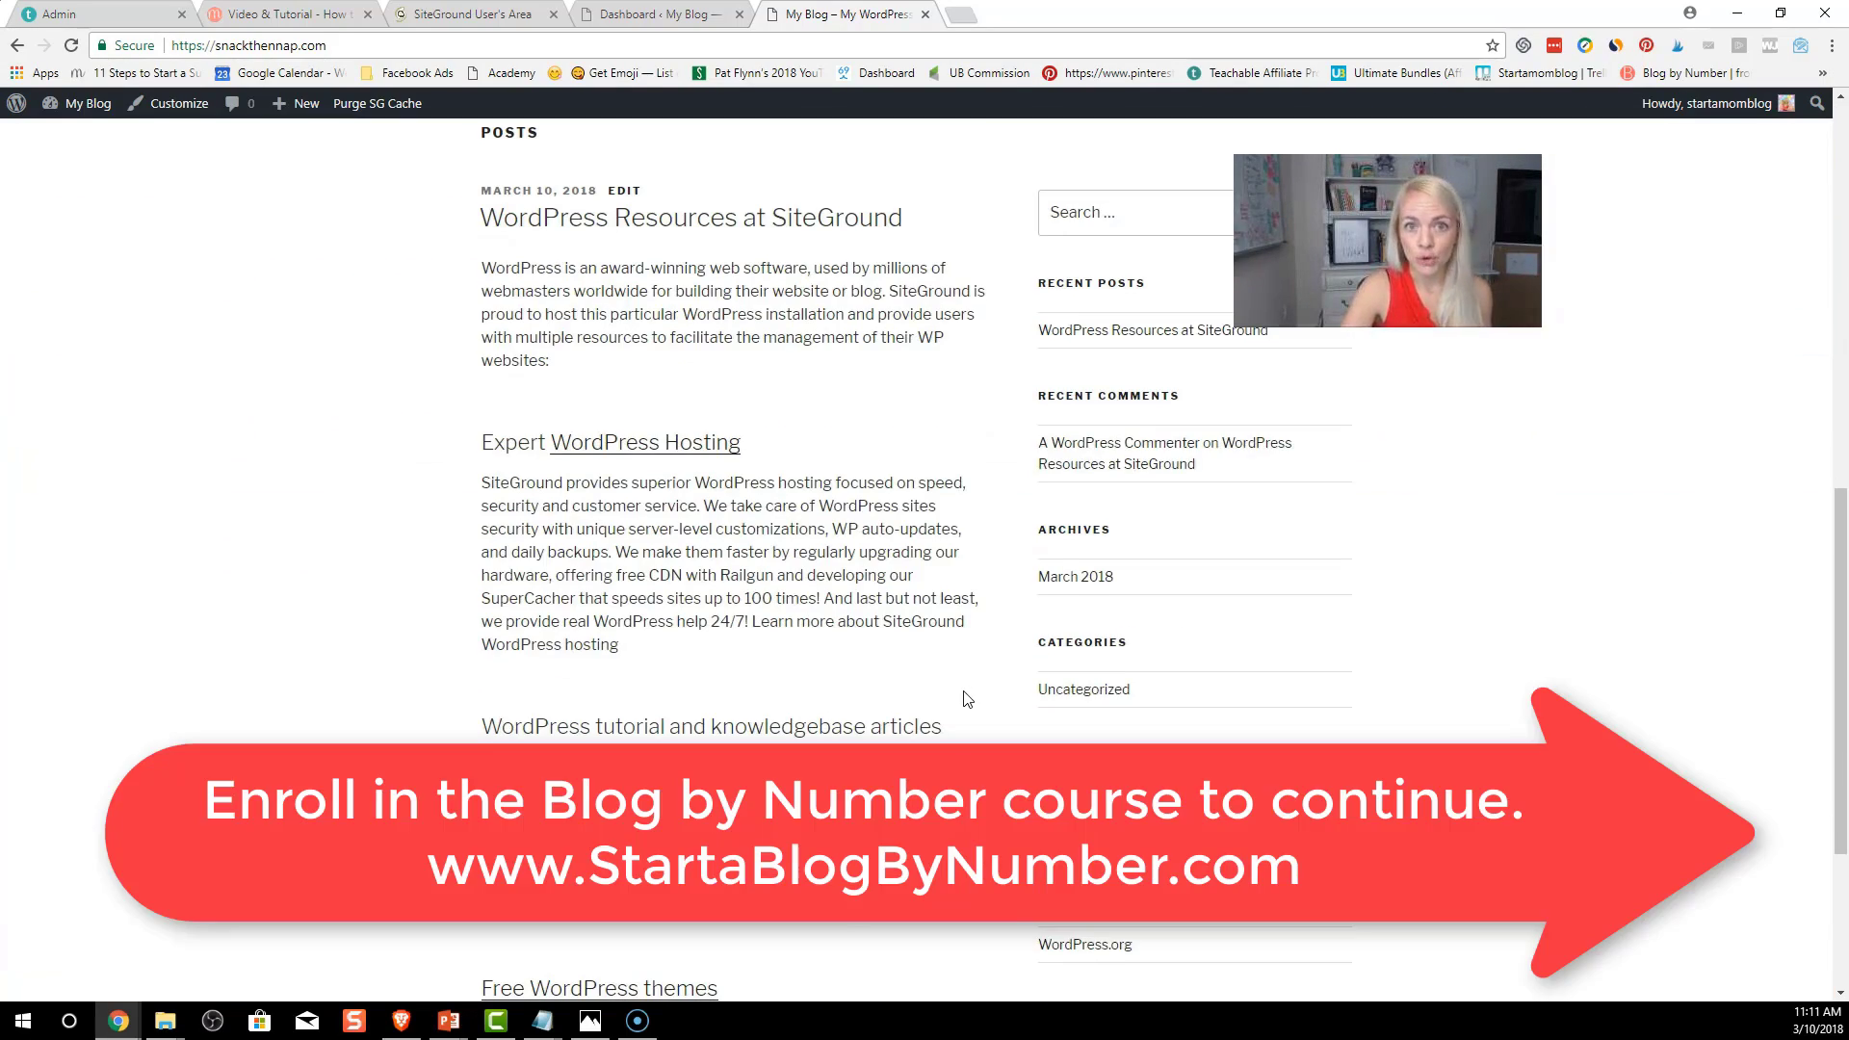
pyautogui.scroll(8, 967, 699)
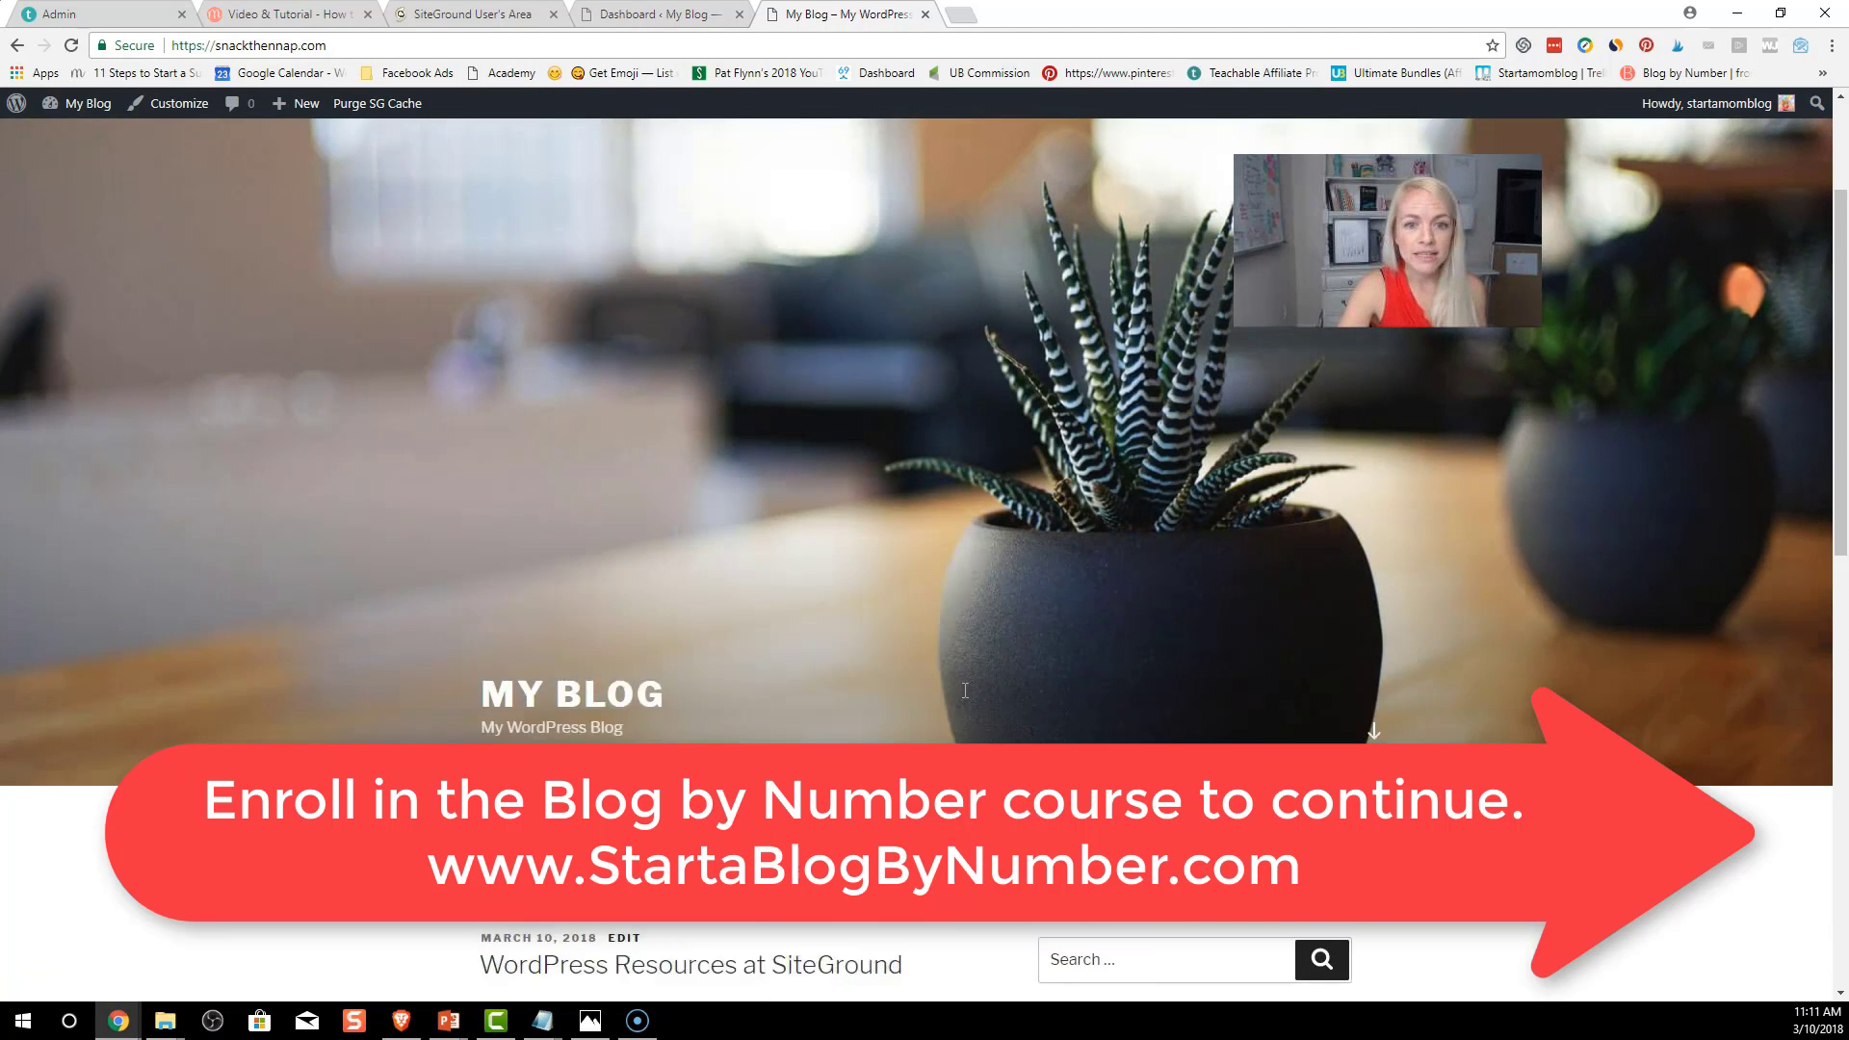
pyautogui.scroll(2, 963, 690)
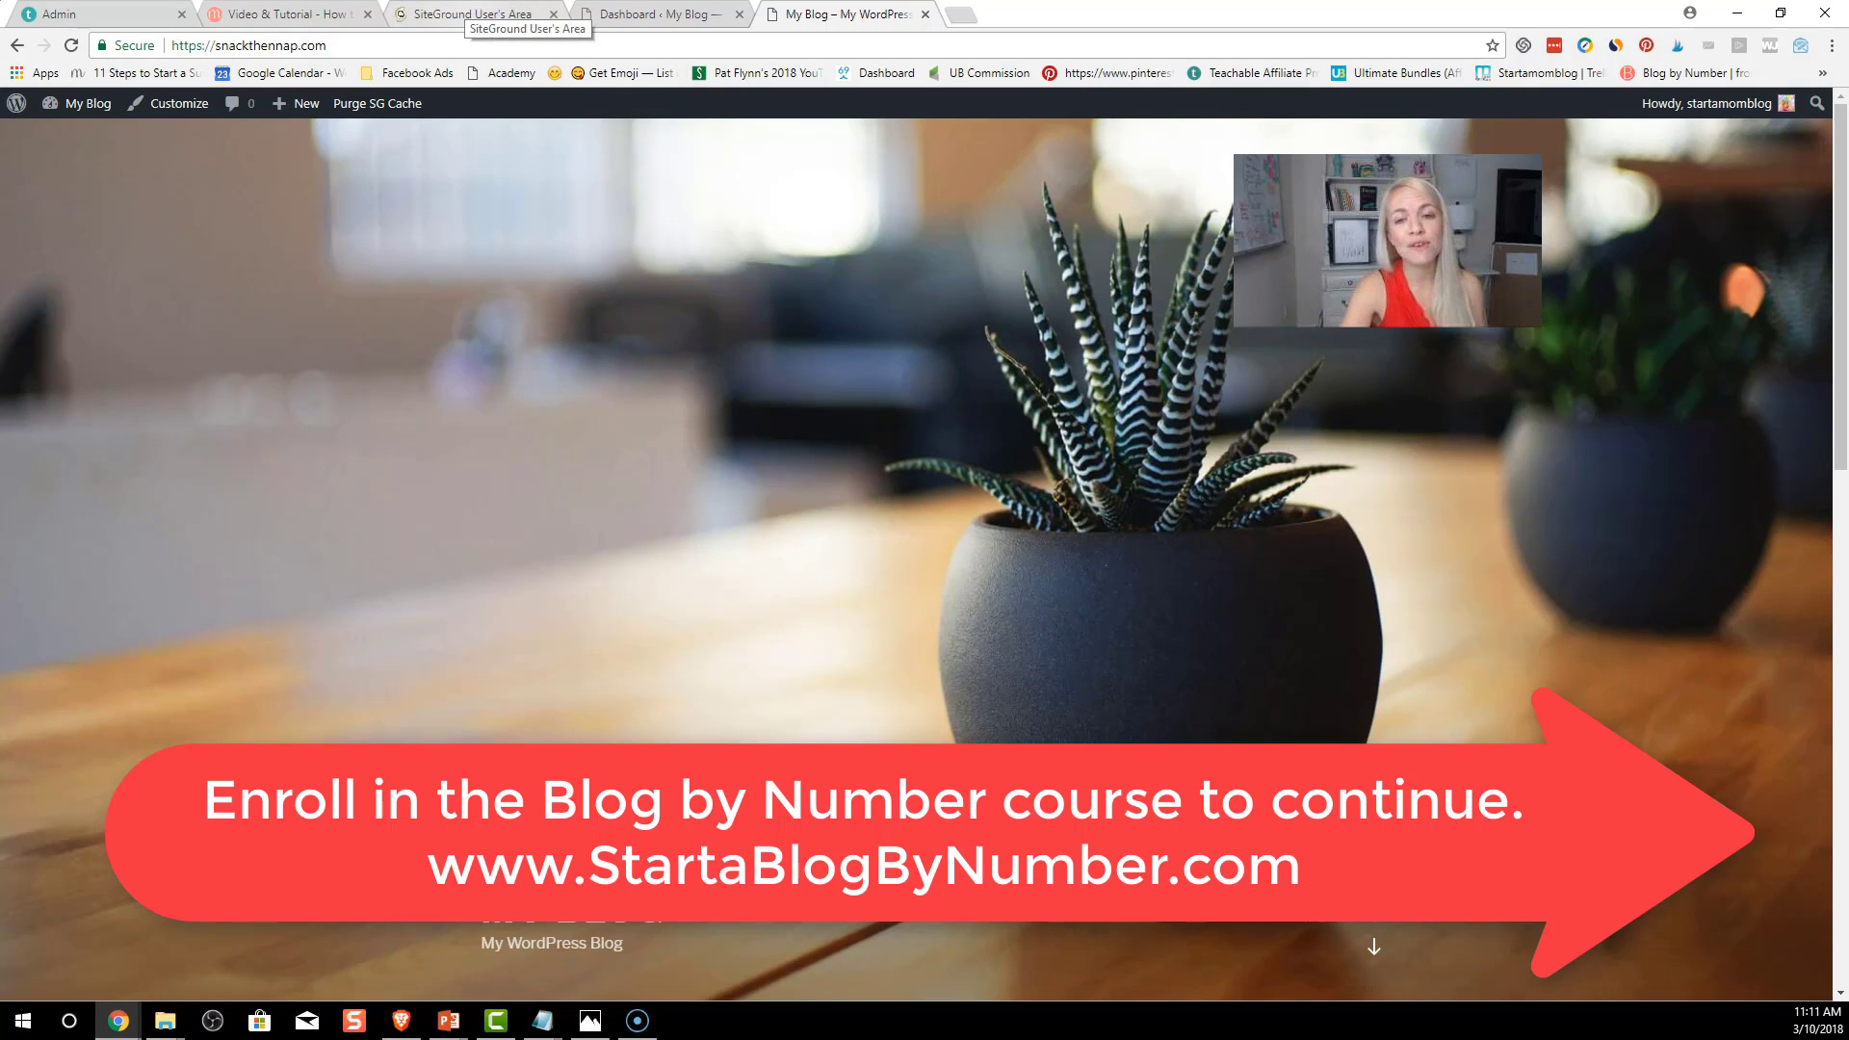
pyautogui.click(472, 13)
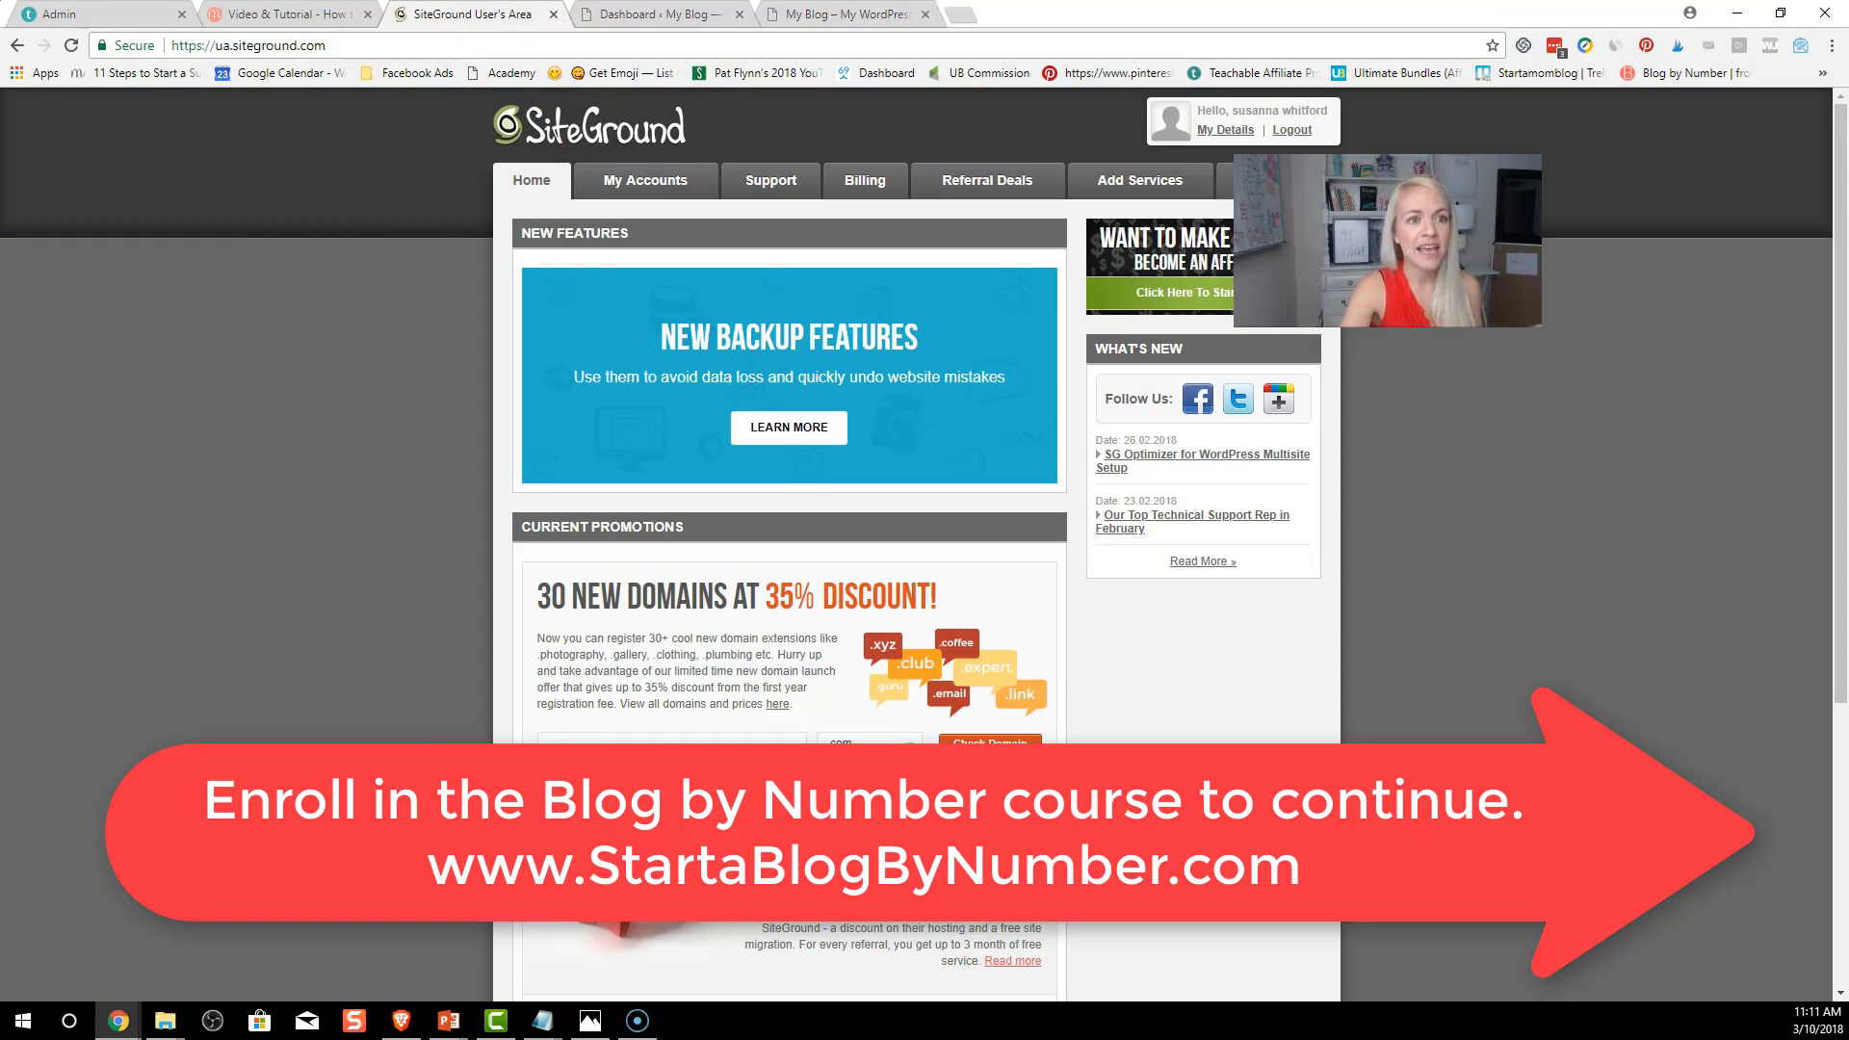
pyautogui.click(636, 13)
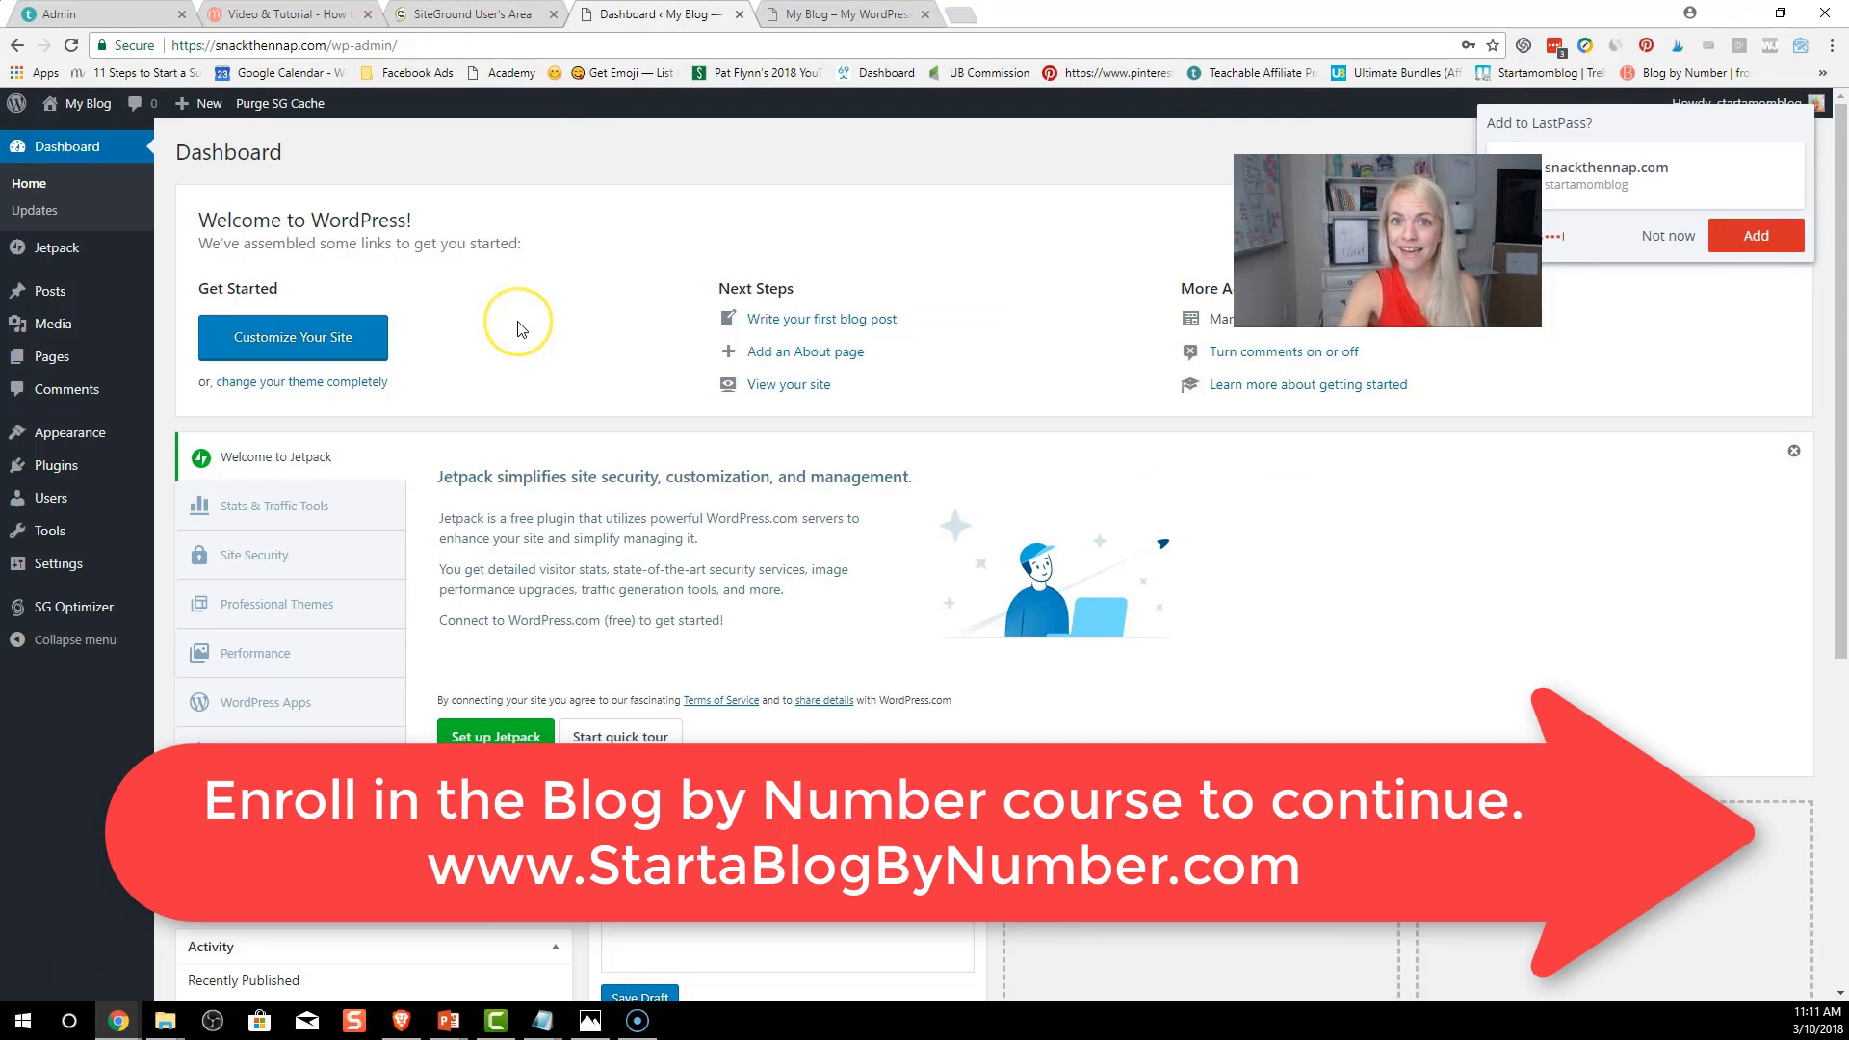